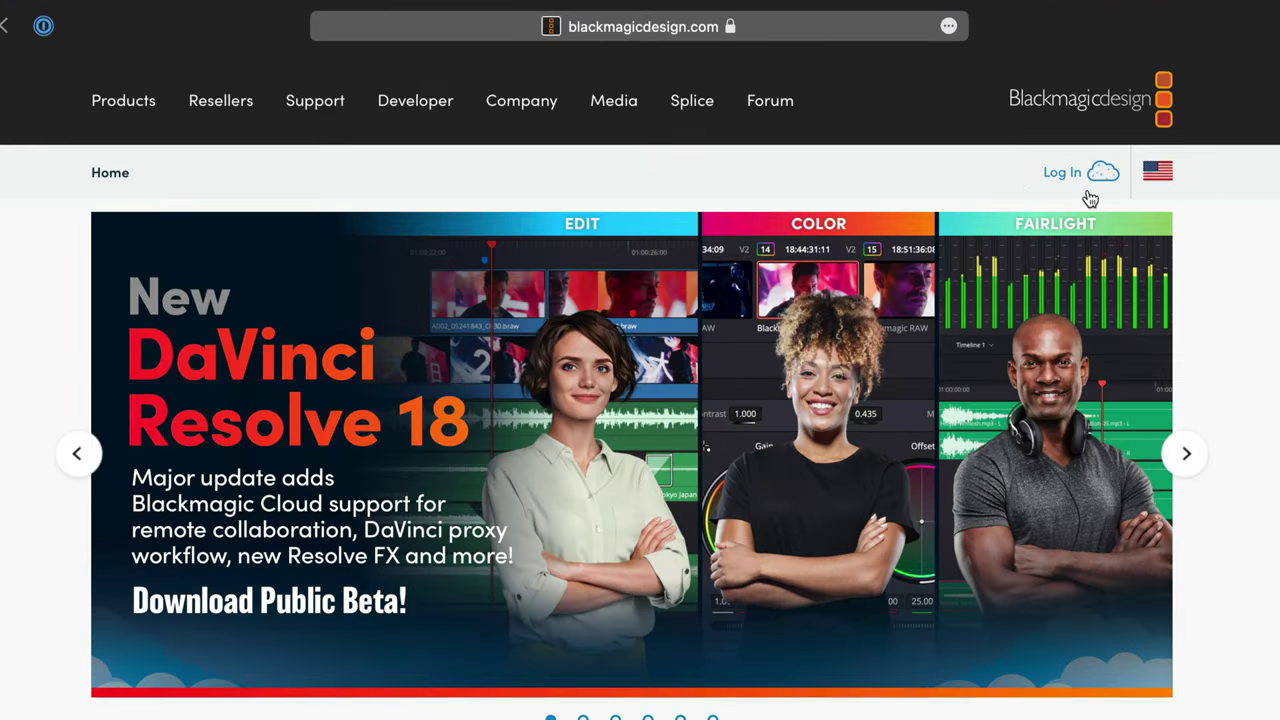
Log in from blackmagicdesign.com to reach the Blackmagic Cloud sign-in page.
{"action": "left_click", "coordinate": [1068, 174]}
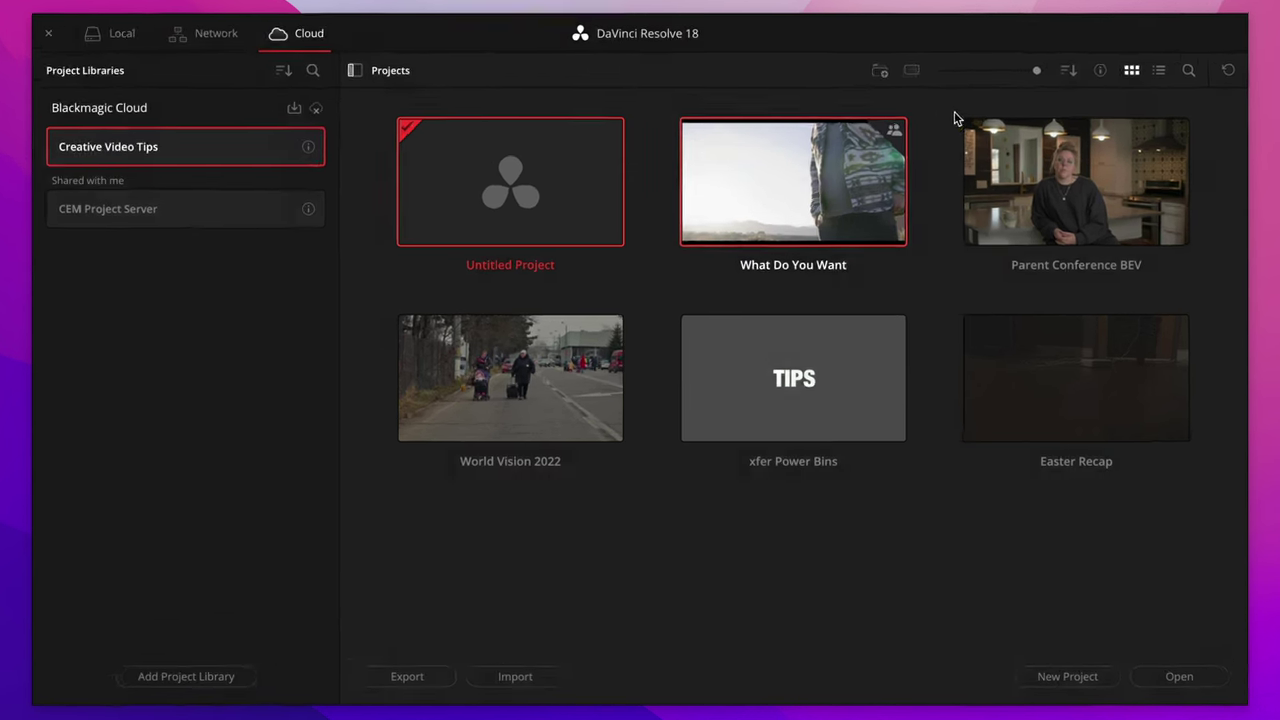
Copy What Do You Want into the local cvt_tutorials library and show the Local projects.
{"action": "left_click", "coordinate": [879, 117]}
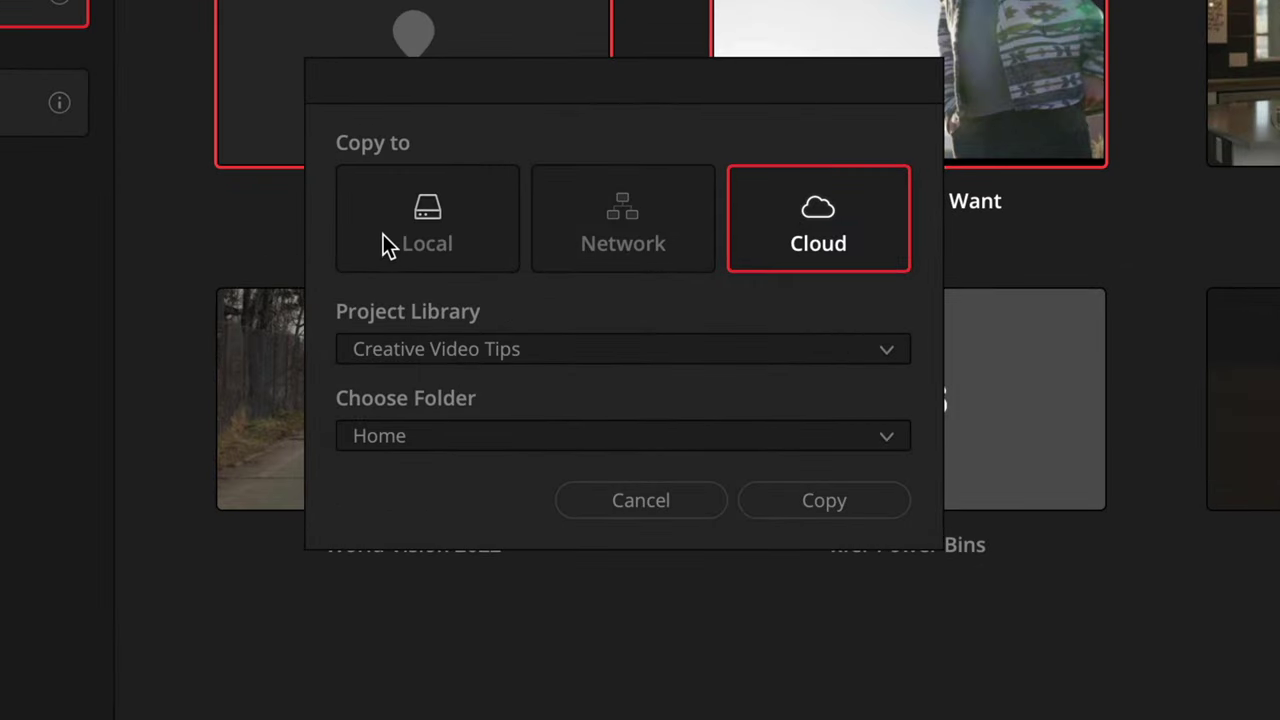
{"action": "left_click", "coordinate": [386, 244]}
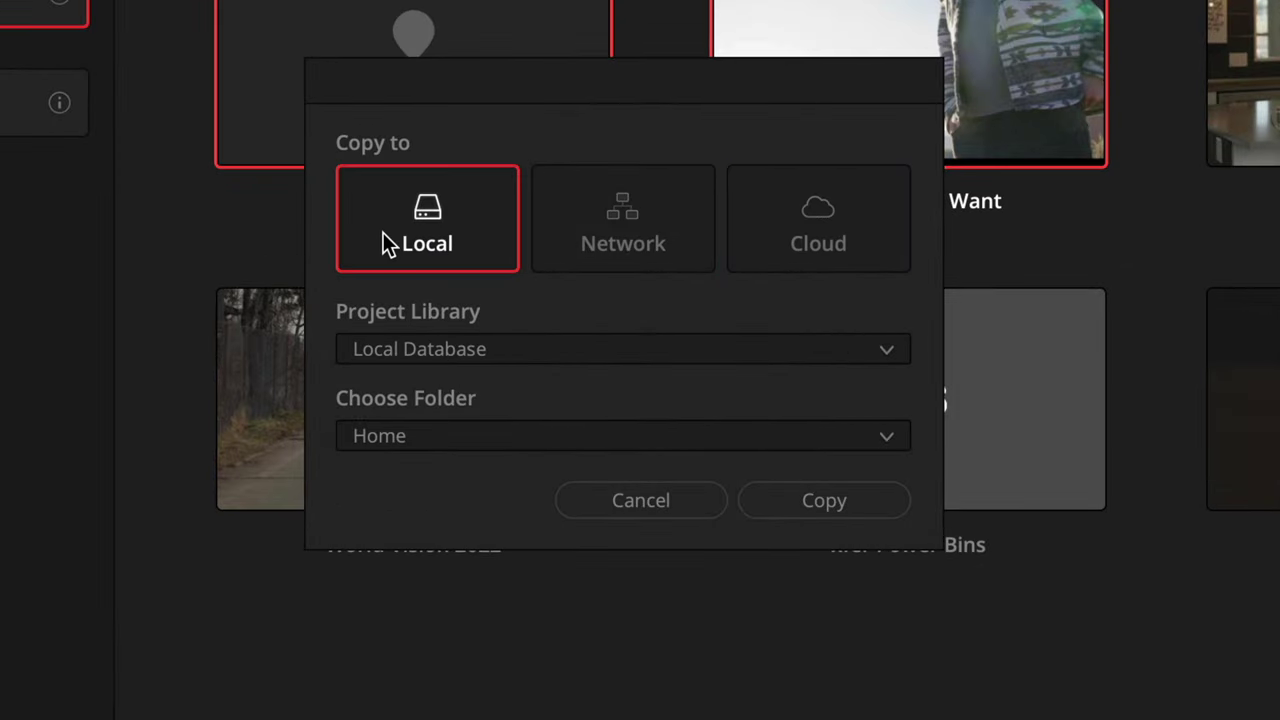
{"action": "left_click", "coordinate": [563, 349]}
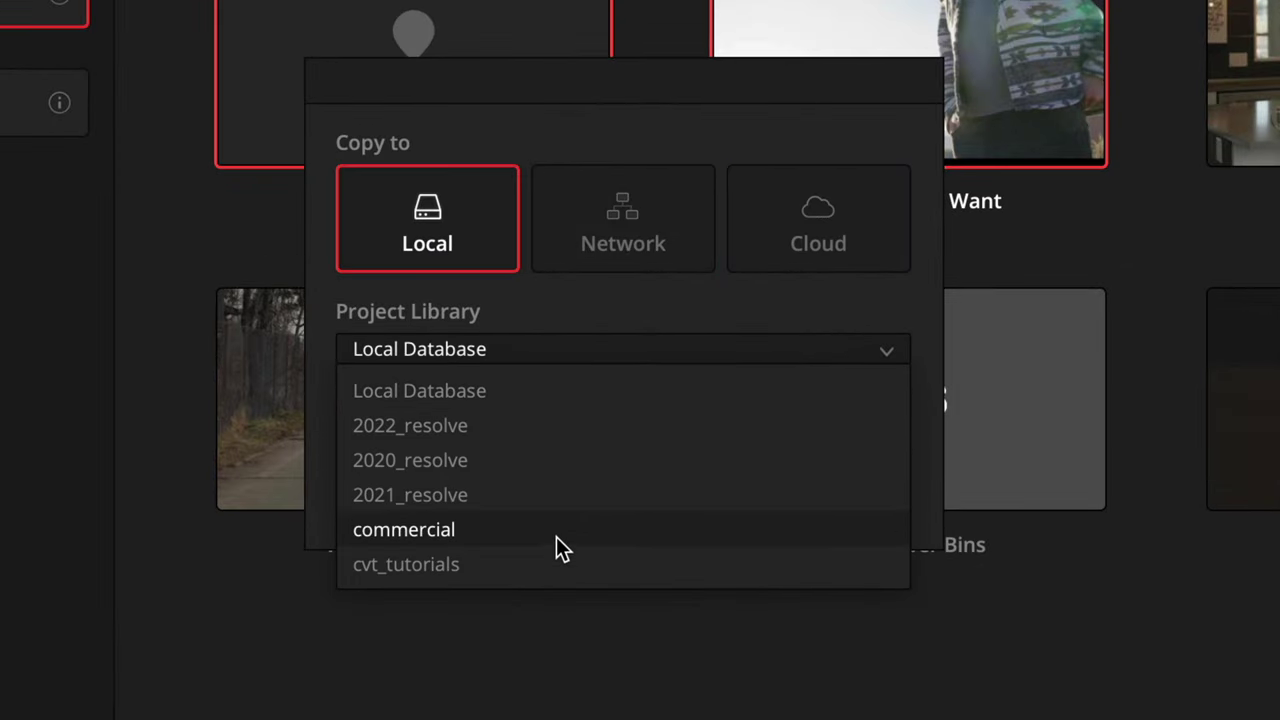
{"action": "left_click", "coordinate": [556, 562]}
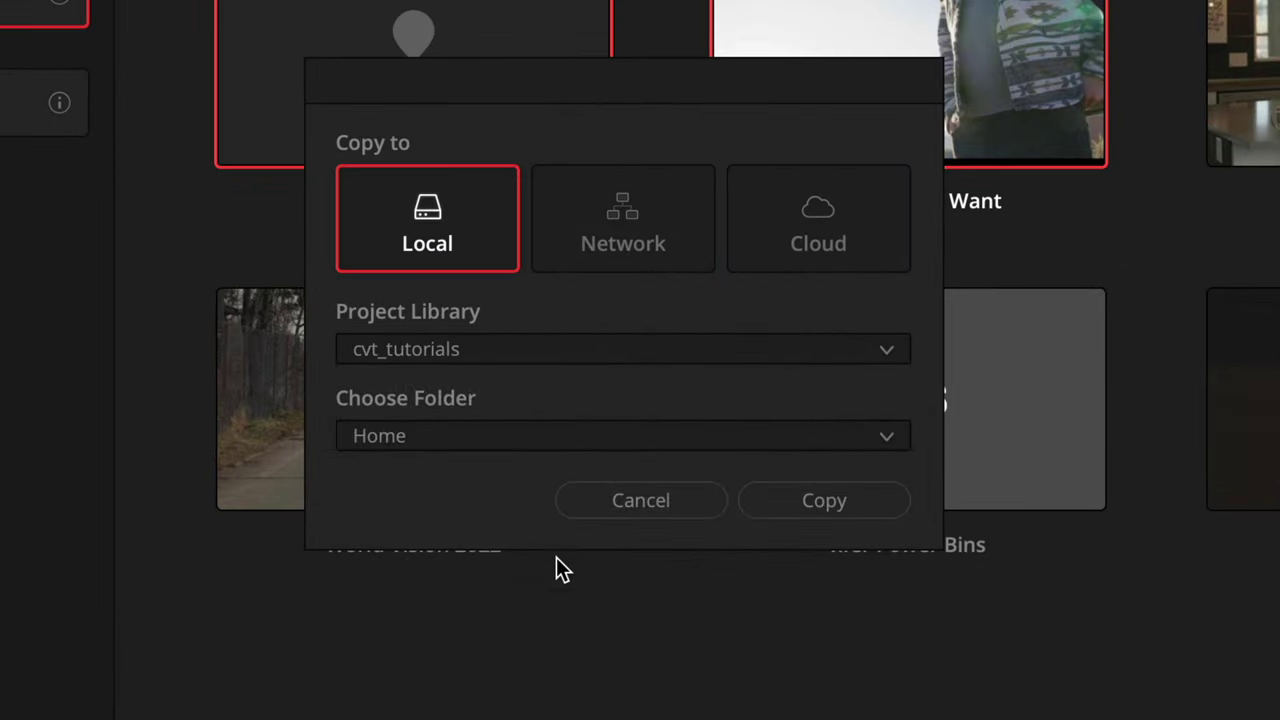
{"action": "left_click", "coordinate": [859, 508]}
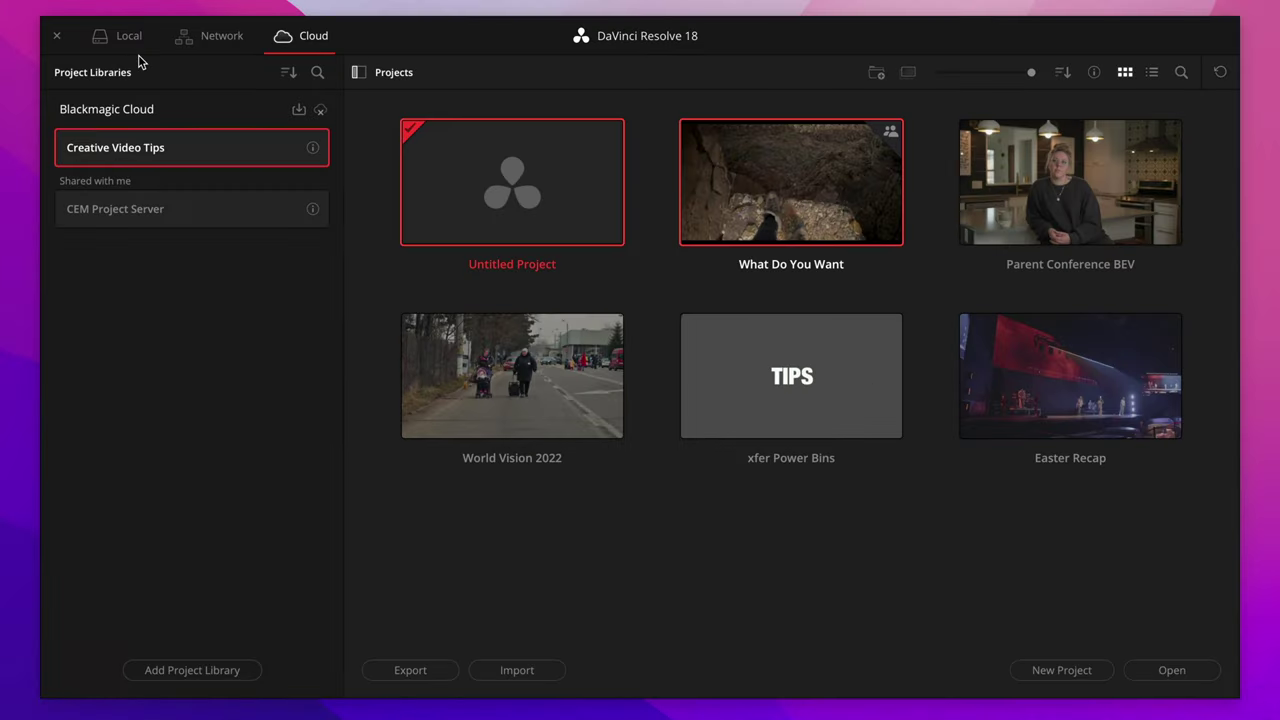
{"action": "left_click", "coordinate": [130, 40]}
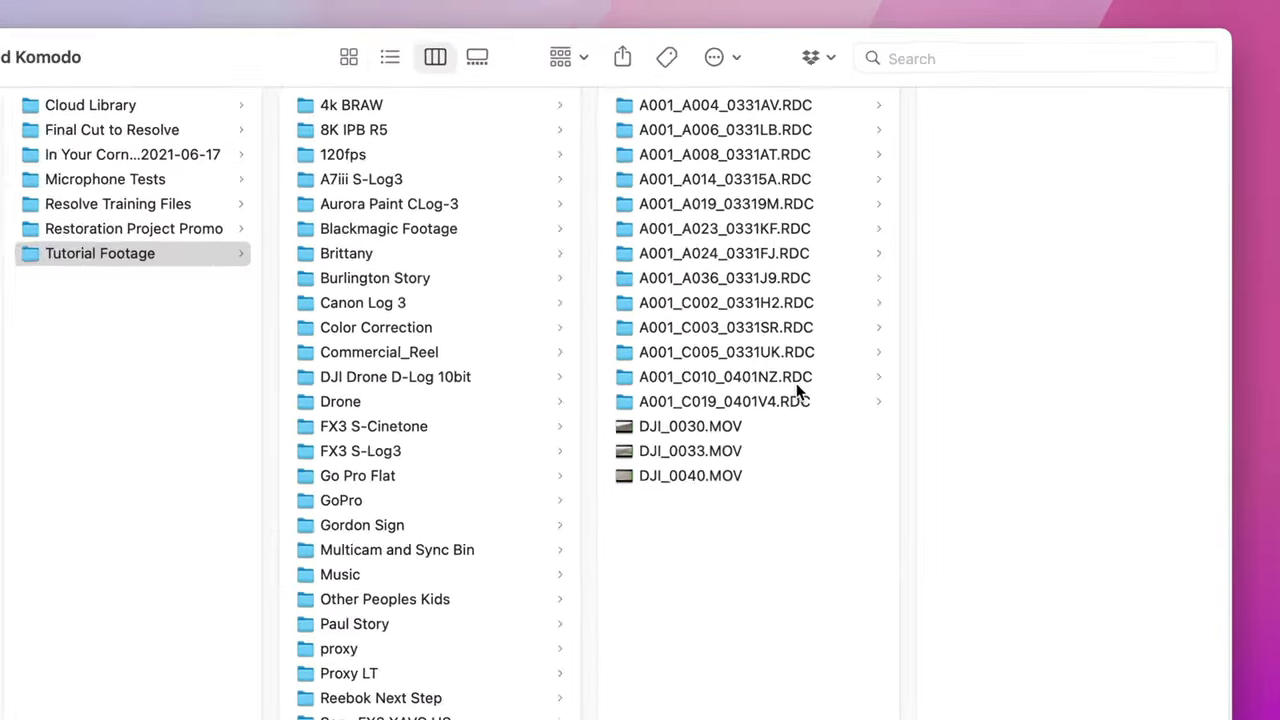
Browse the A001_C010 and A001_C003 clip folders and preview drone clips DJI_0030 and DJI_0033.
{"action": "left_click", "coordinate": [905, 284]}
{"action": "left_click", "coordinate": [908, 257]}
{"action": "left_click", "coordinate": [735, 444]}
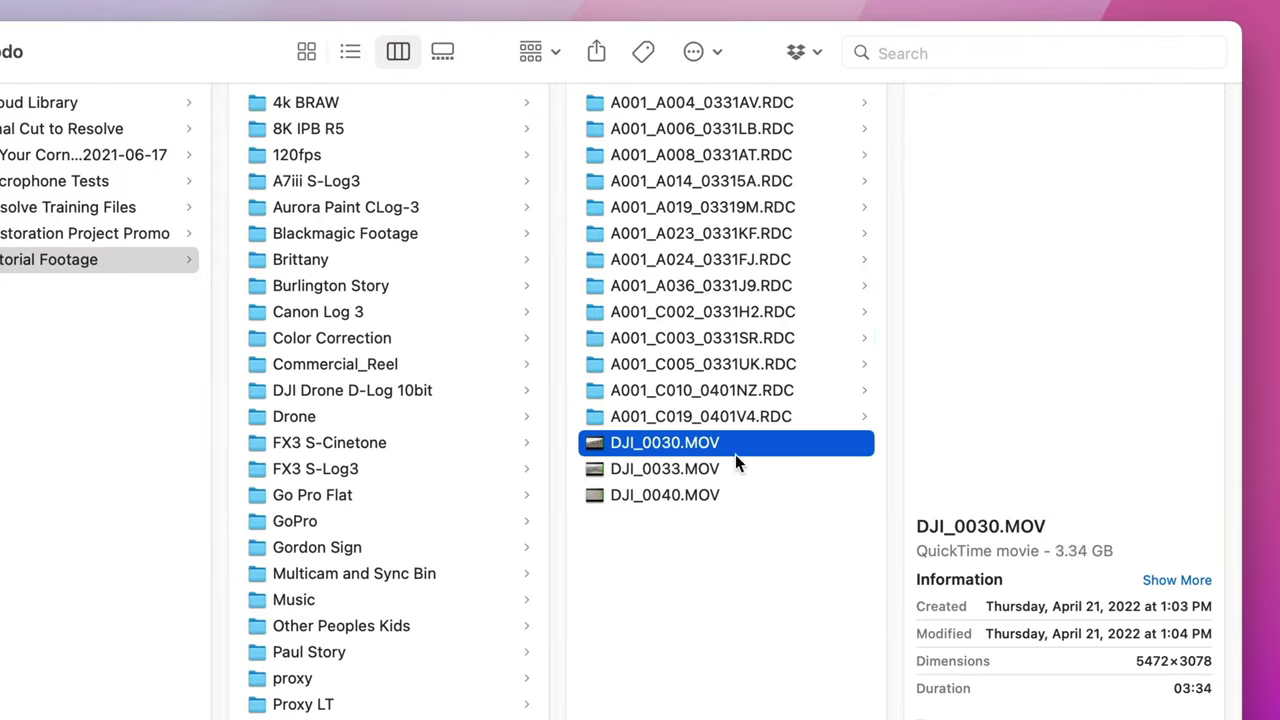
{"action": "left_click", "coordinate": [734, 468]}
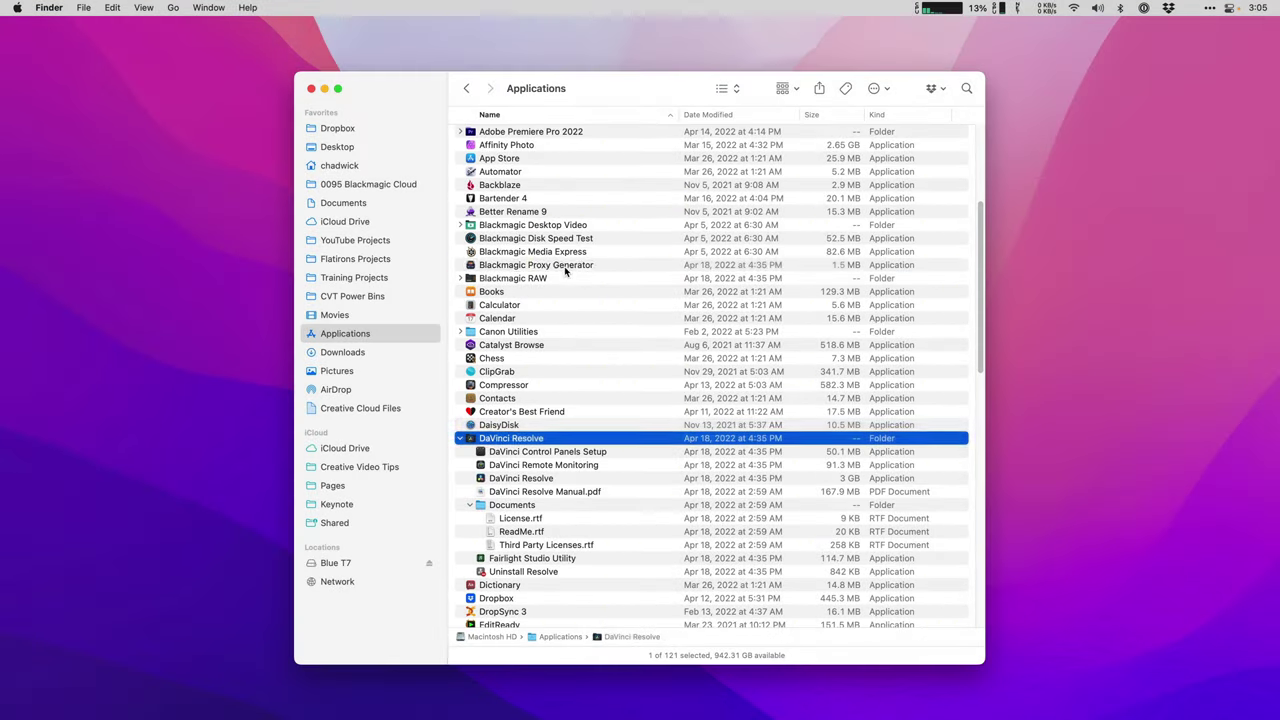
Launch Blackmagic Proxy Generator and add the Red Komodo footage folder as a watch folder.
{"action": "left_click", "coordinate": [567, 267]}
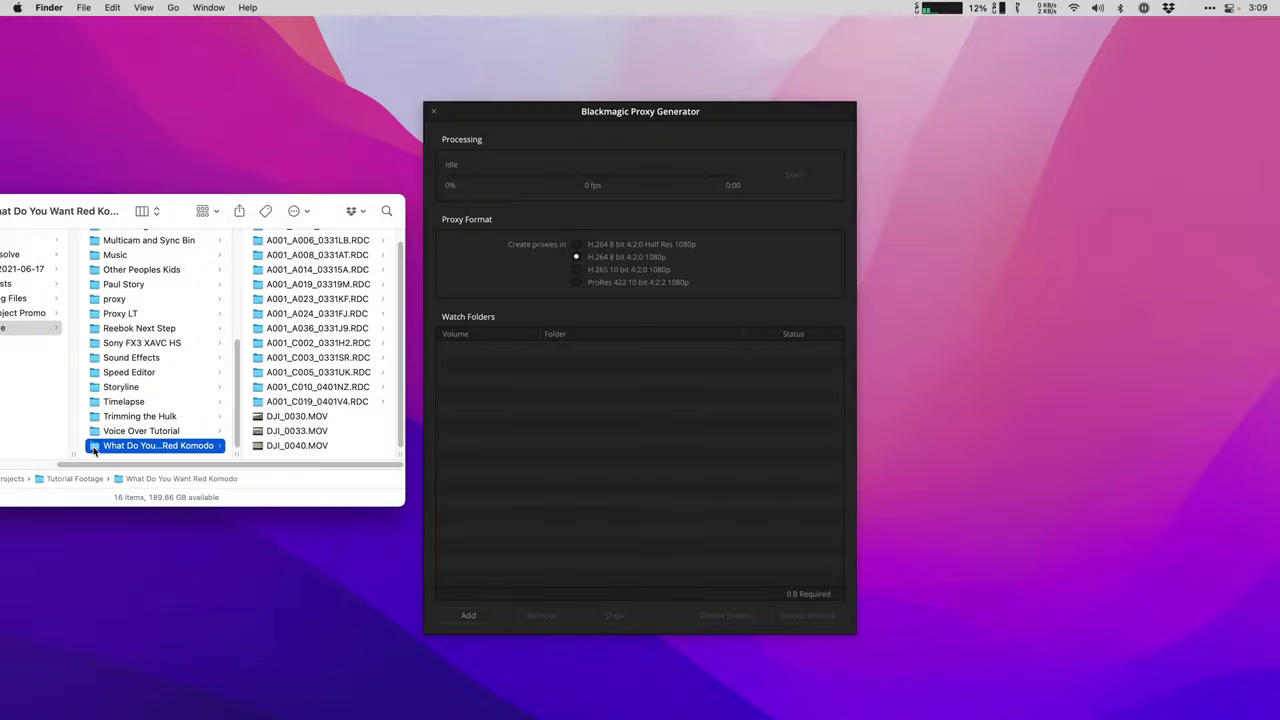
{"action": "left_click_drag", "start_coordinate": [95, 450], "coordinate": [529, 420]}
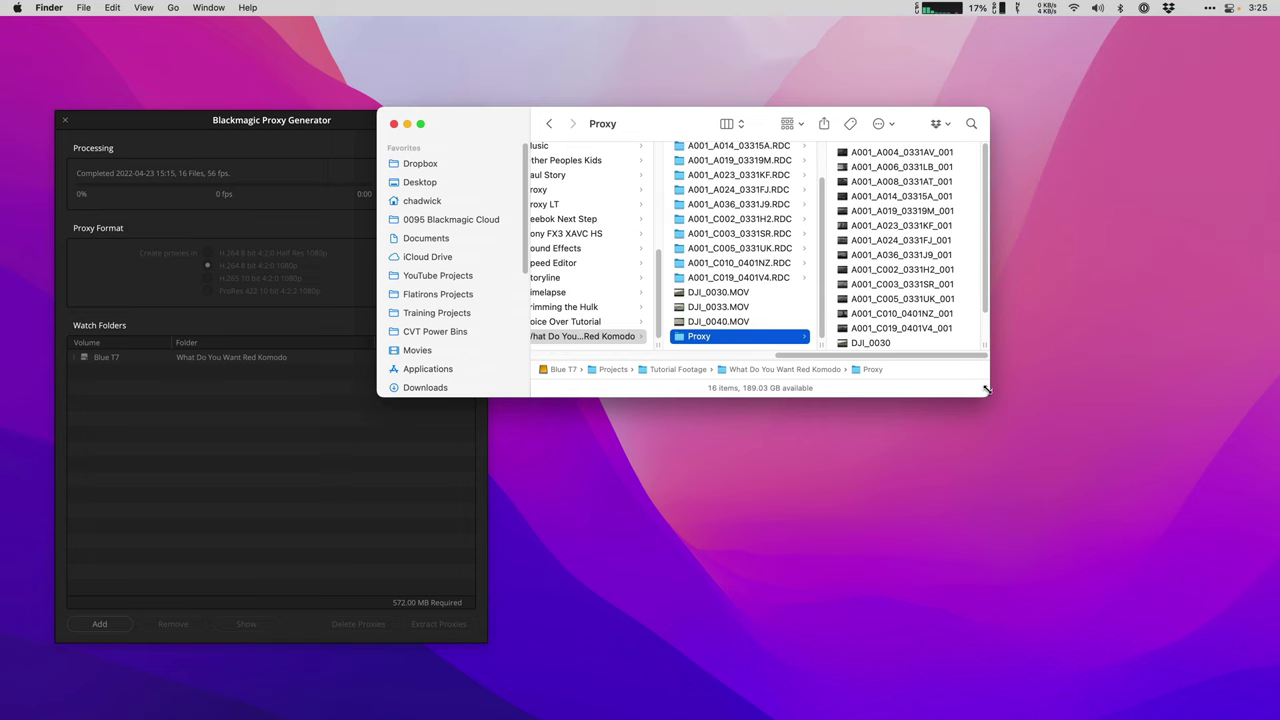
Widen the Finder window and compare DJI_0040.MOV with its proxy in the Proxy folder.
{"action": "left_click_drag", "start_coordinate": [986, 390], "coordinate": [1118, 566]}
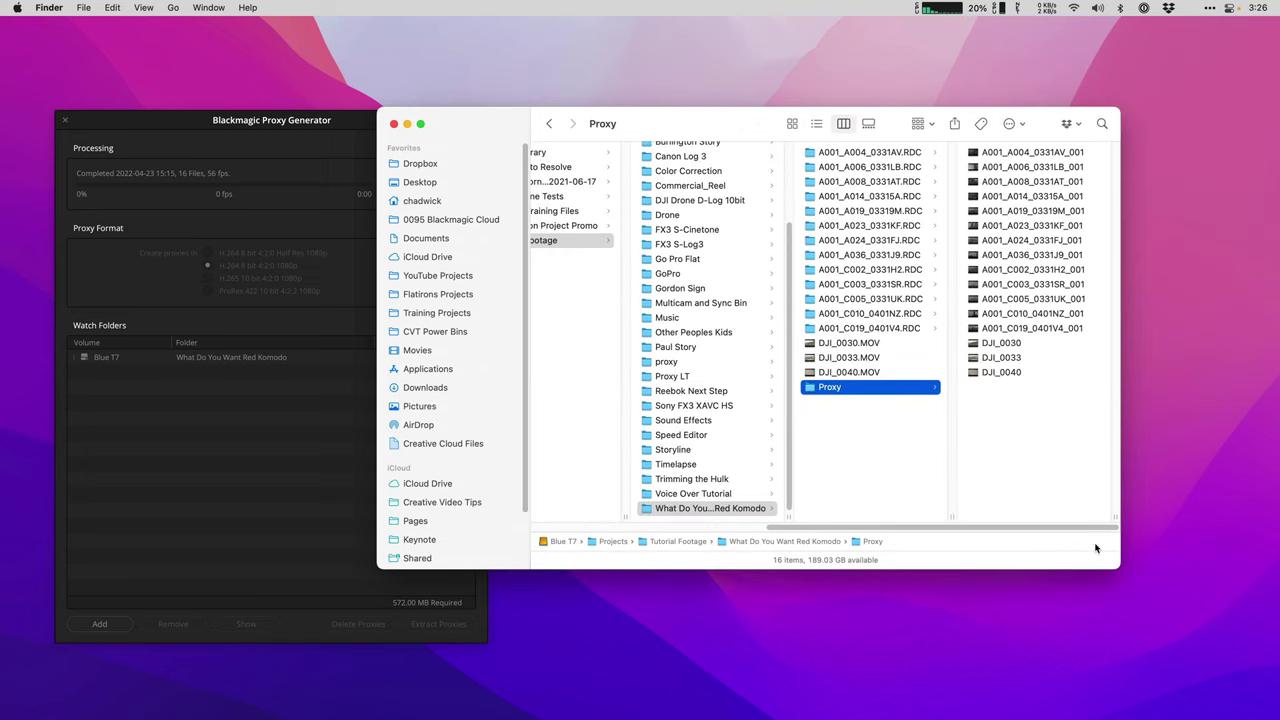
{"action": "left_click", "coordinate": [862, 373]}
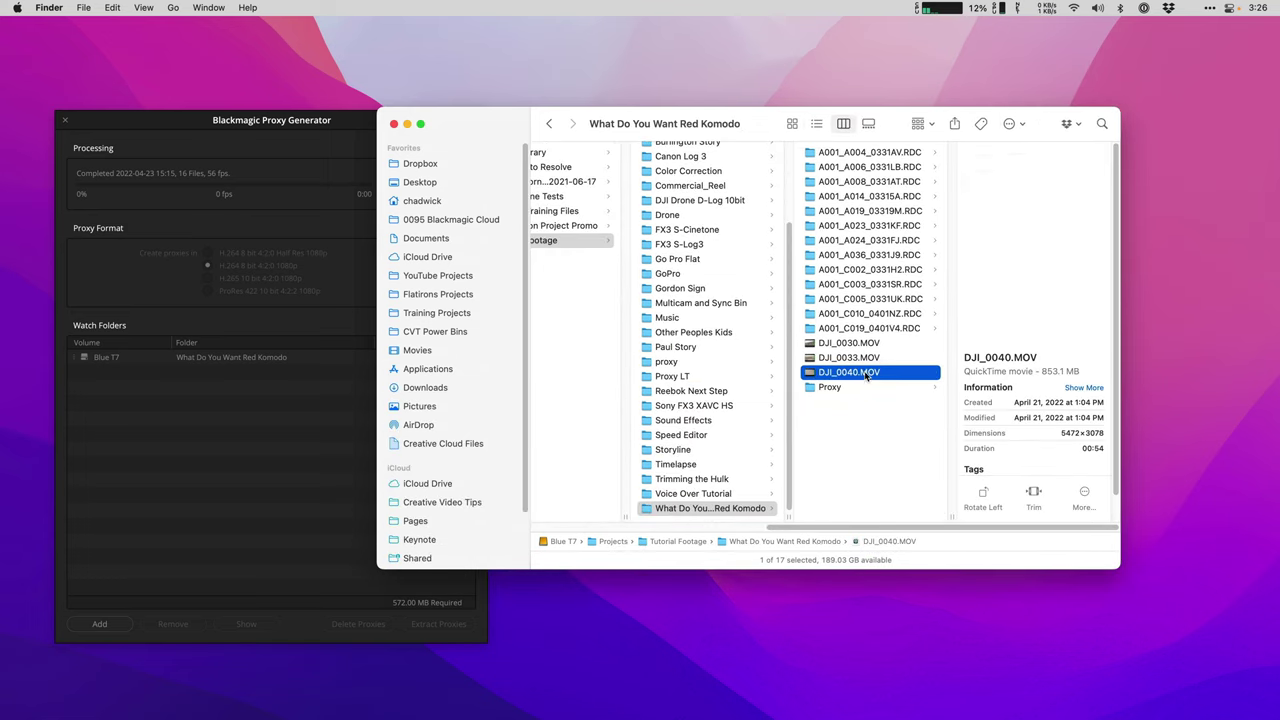
{"action": "left_click", "coordinate": [931, 390]}
{"action": "left_click", "coordinate": [1031, 374]}
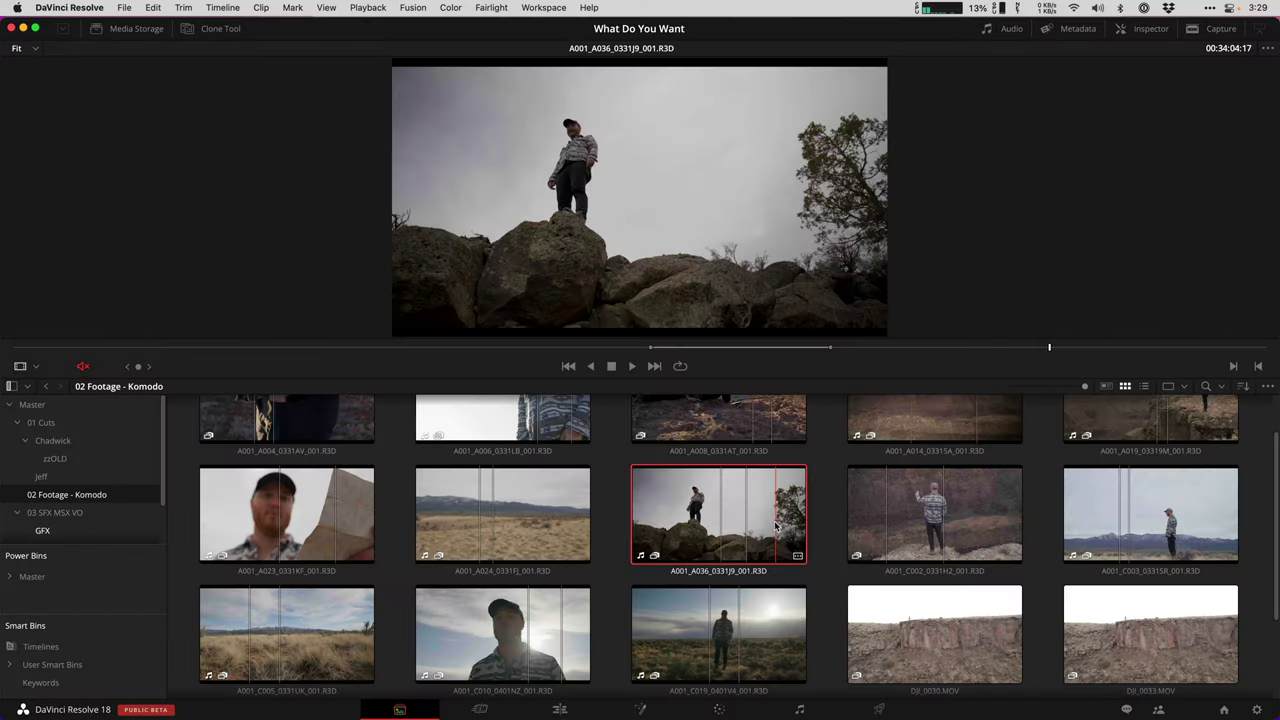
Switch the media pool to list view and show the Proxy columns.
{"action": "left_click", "coordinate": [656, 560]}
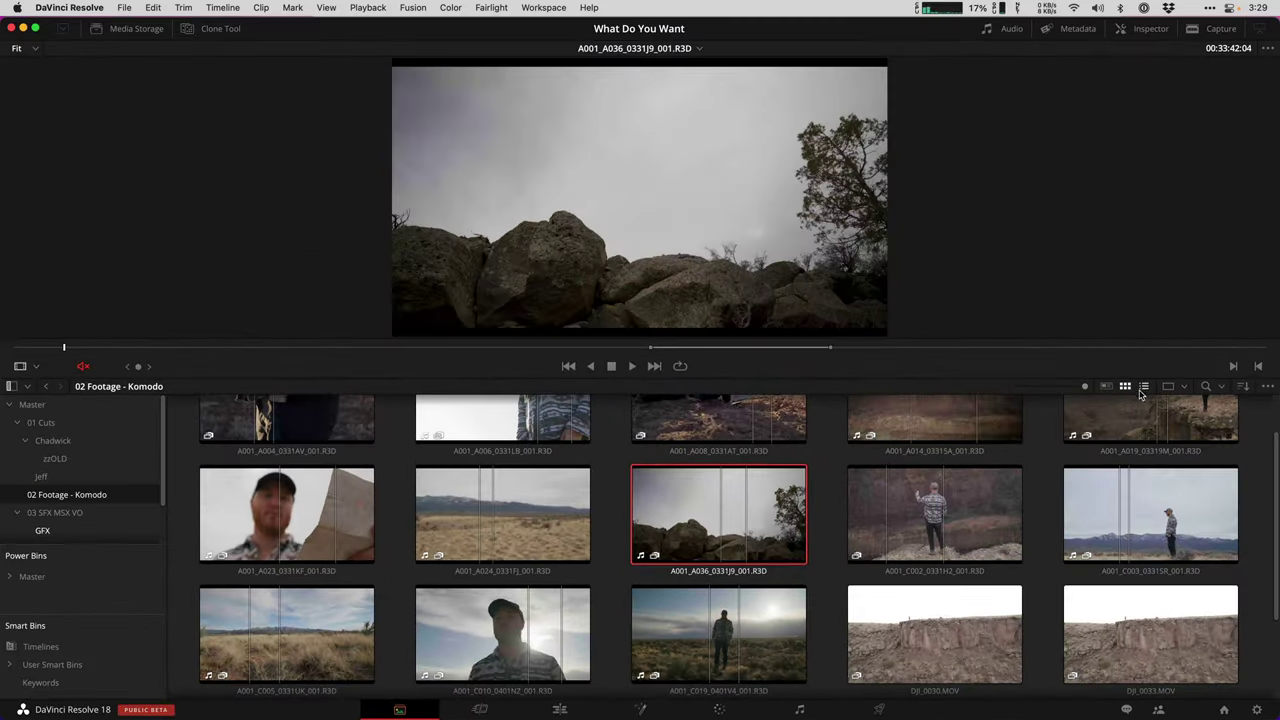
{"action": "left_click", "coordinate": [1143, 388]}
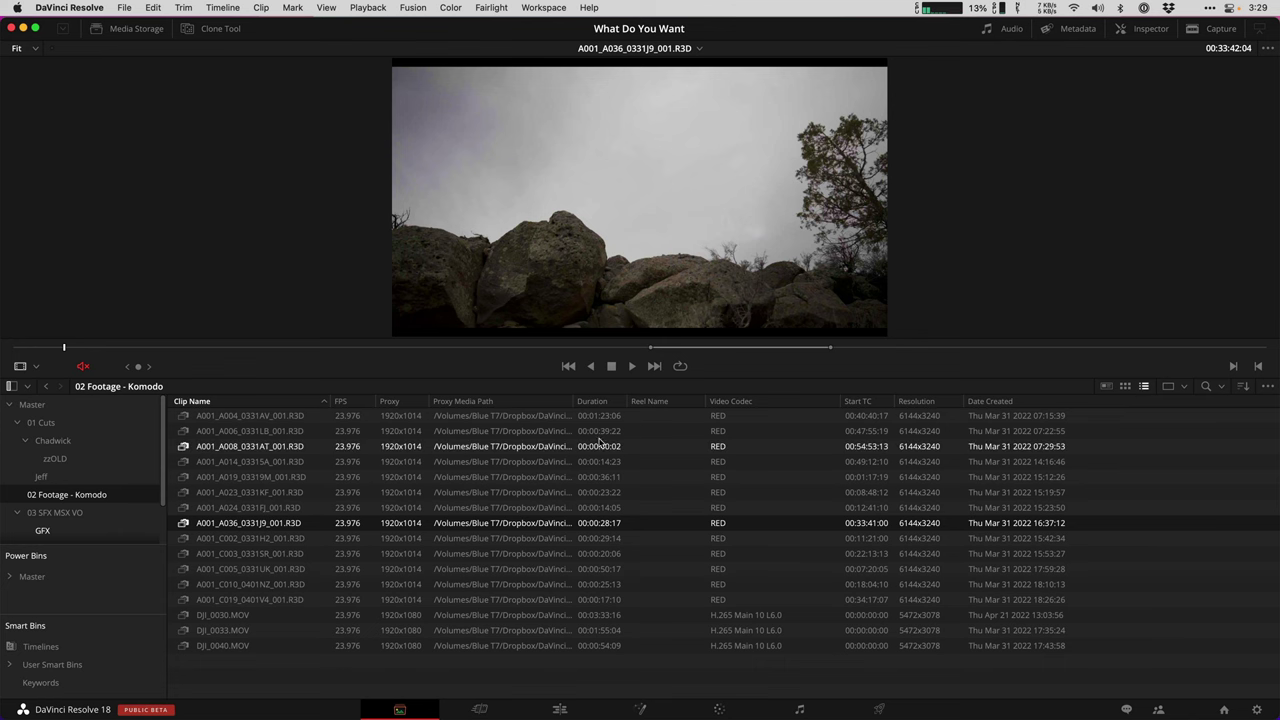
{"action": "right_click", "coordinate": [387, 404]}
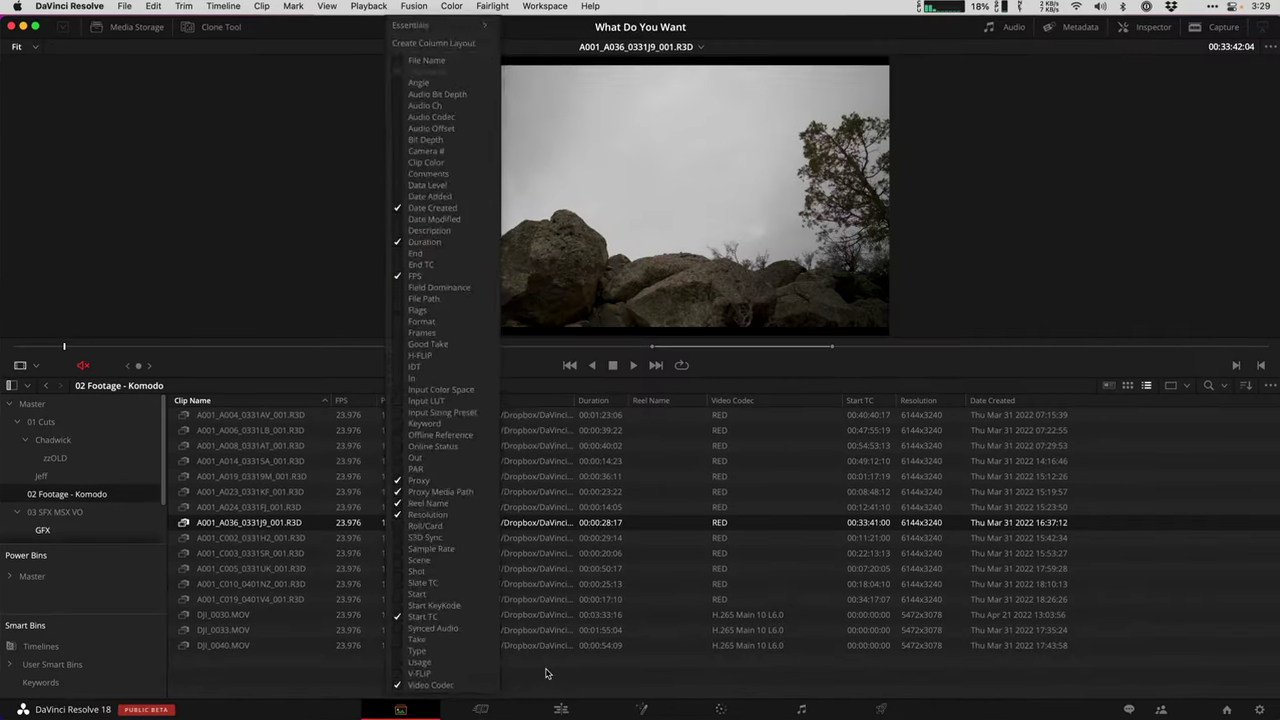
{"action": "left_click", "coordinate": [852, 641]}
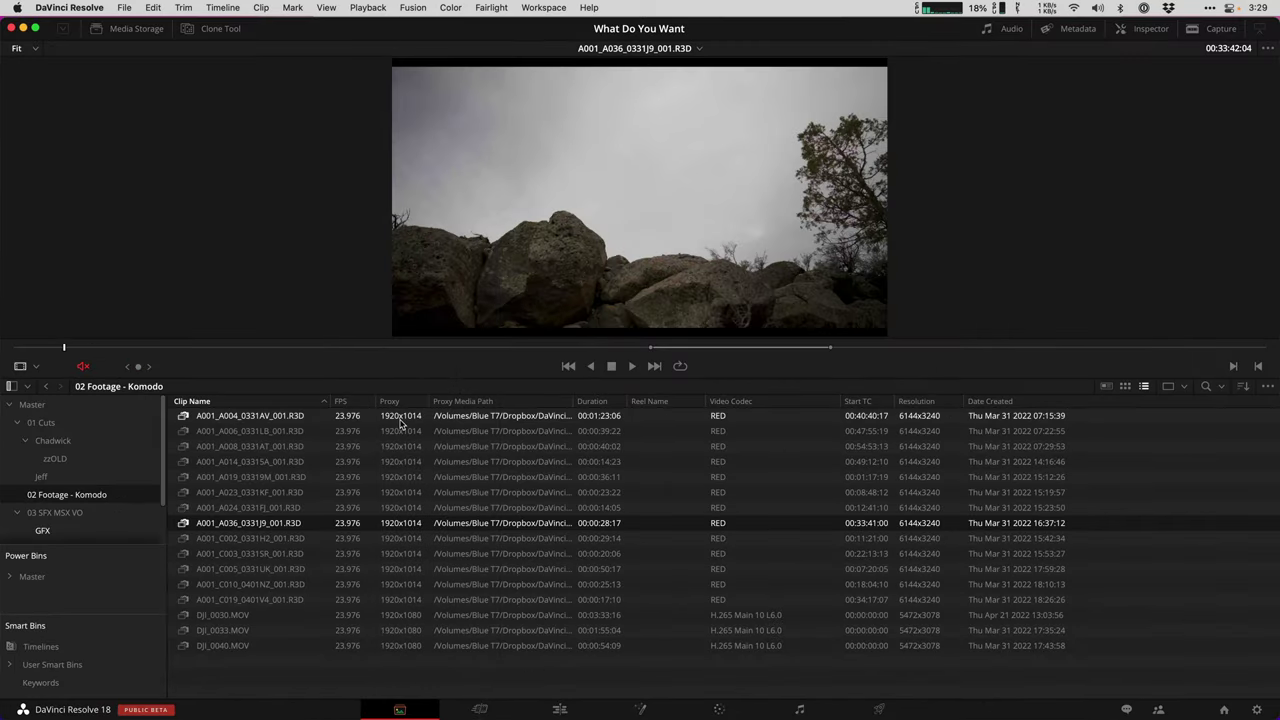
Disable all proxies for playback with Playback > Proxy Handling > Disable All Proxies.
{"action": "left_click", "coordinate": [405, 451]}
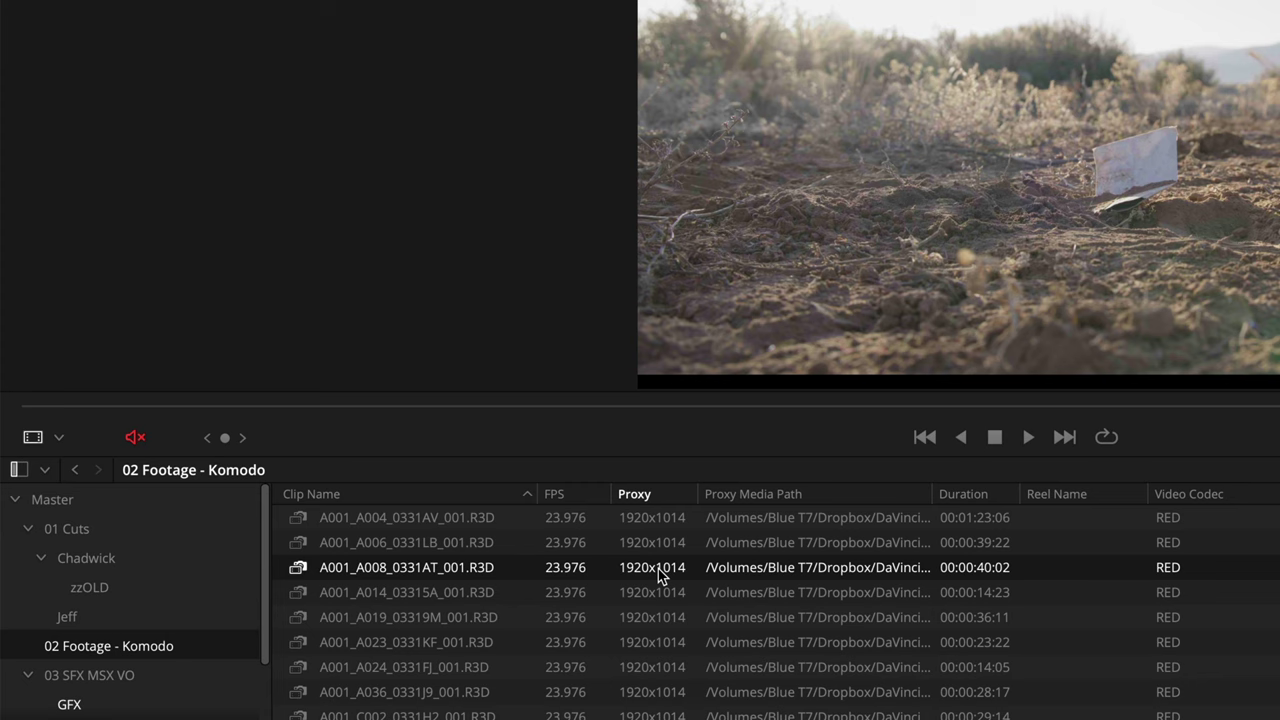
{"action": "right_click", "coordinate": [660, 576]}
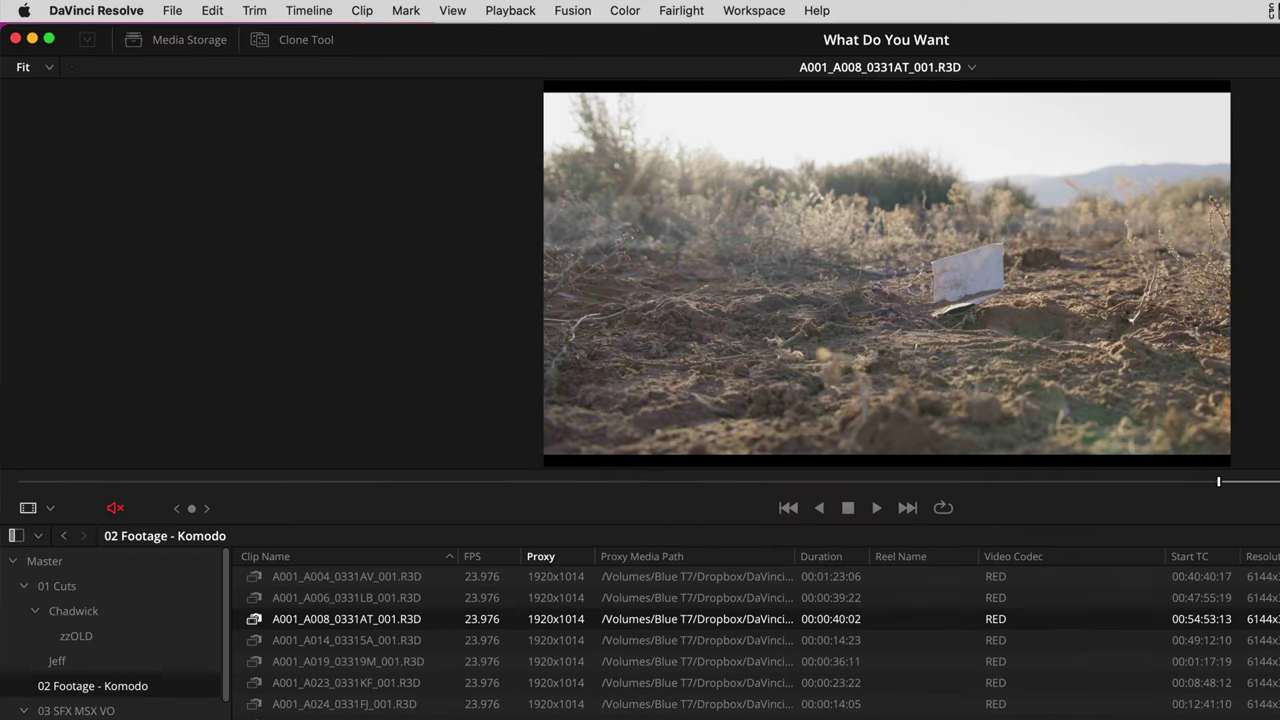
{"action": "left_click", "coordinate": [510, 10]}
{"action": "mouse_move", "coordinate": [522, 58]}
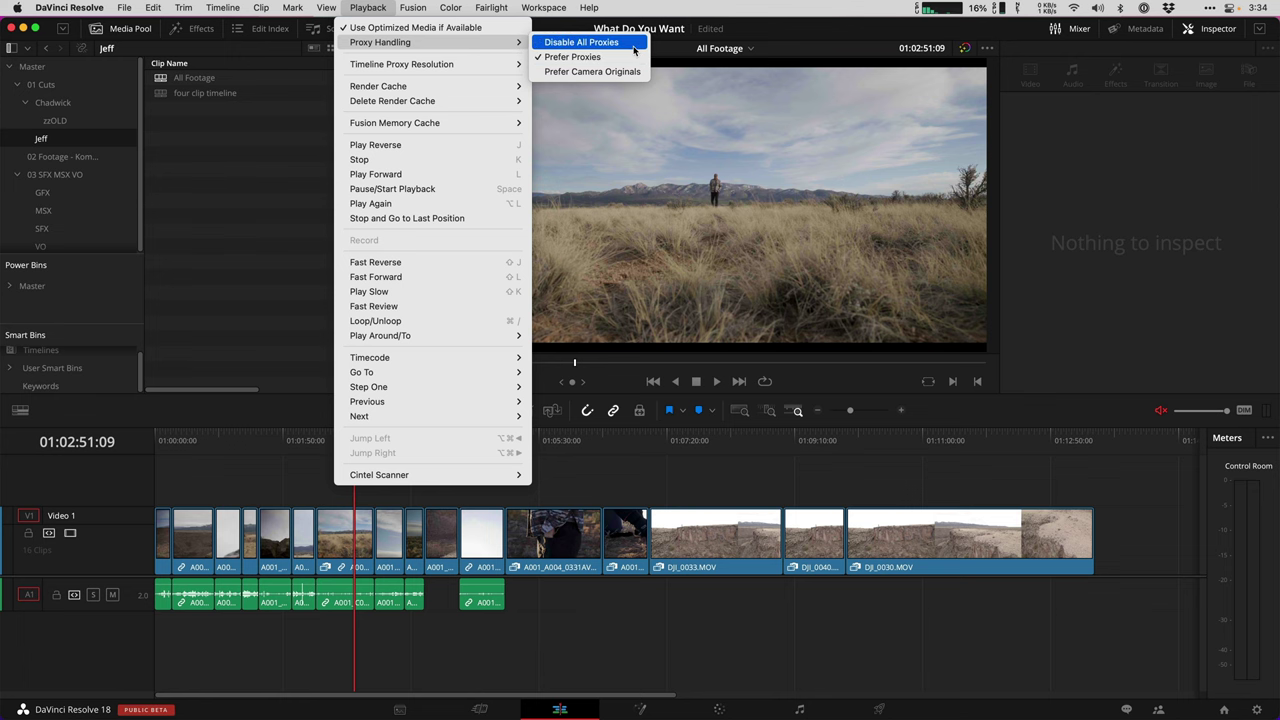
{"action": "left_click", "coordinate": [634, 46]}
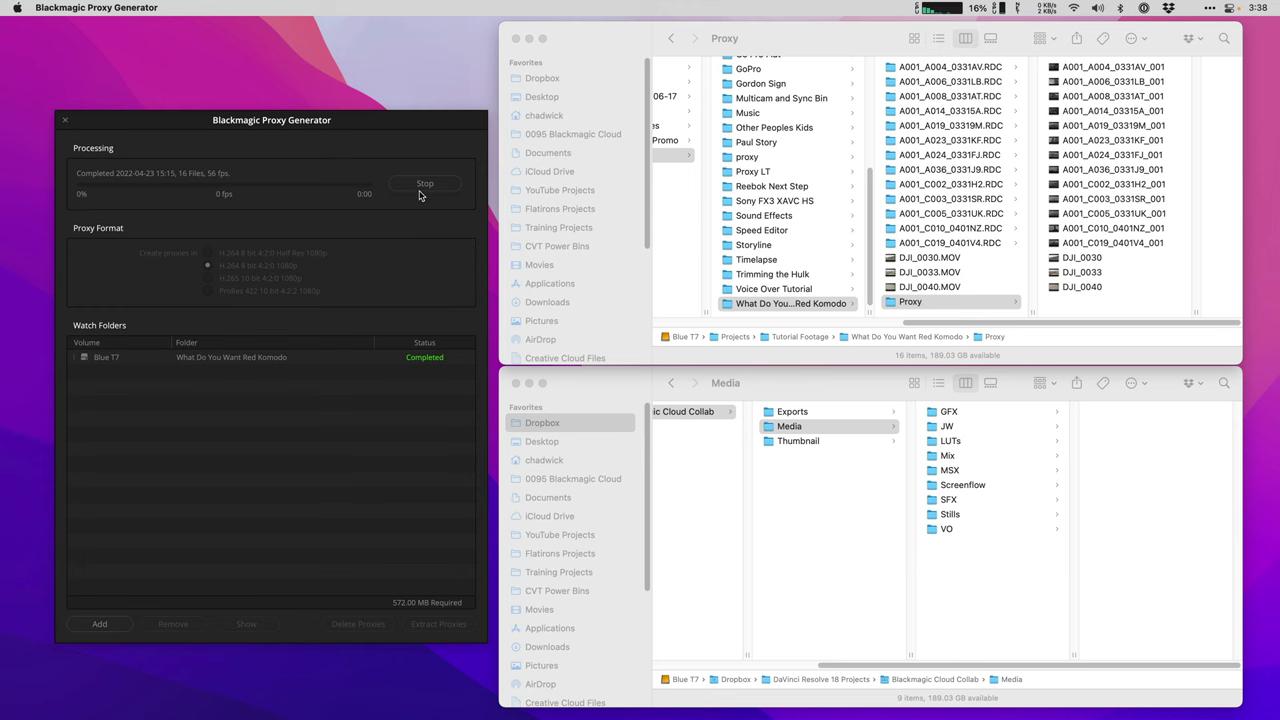
Stop processing and extract the proxies into Dropbox/DaVinci Resolve 18 Projects/Blackmagic Cloud Collab/Media.
{"action": "left_click", "coordinate": [421, 188]}
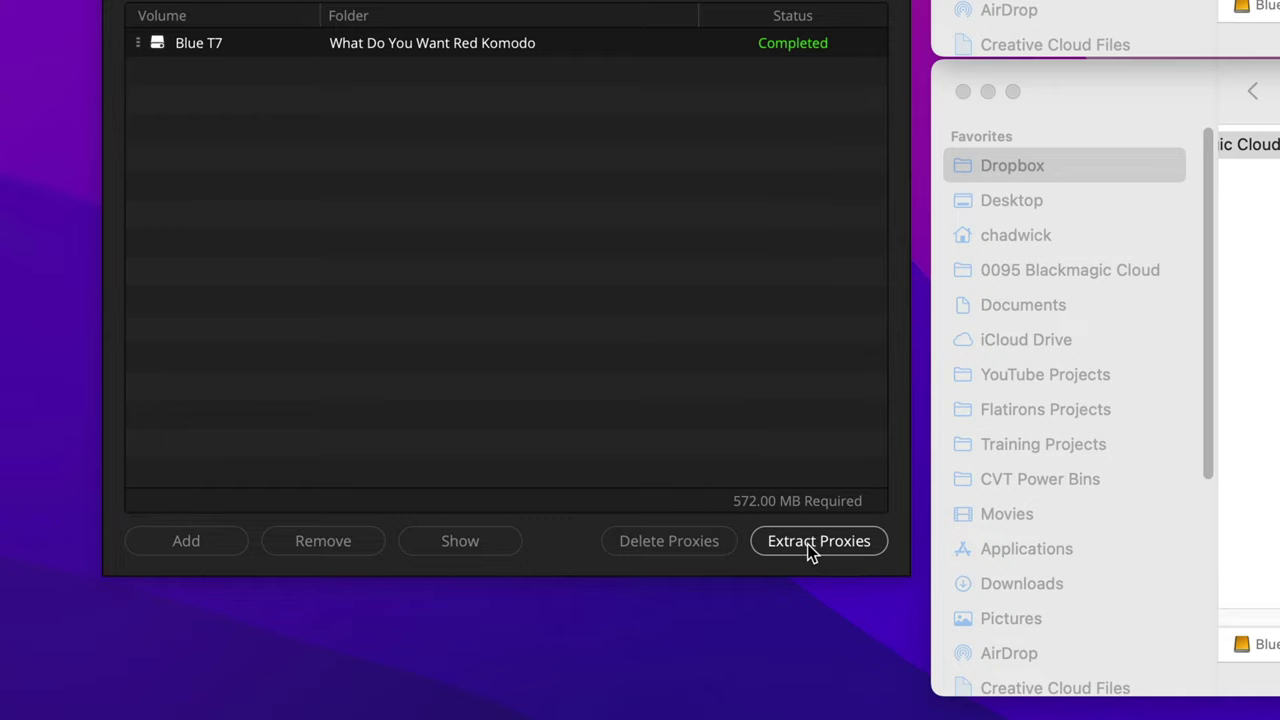
{"action": "left_click", "coordinate": [437, 625]}
{"action": "left_click", "coordinate": [326, 110]}
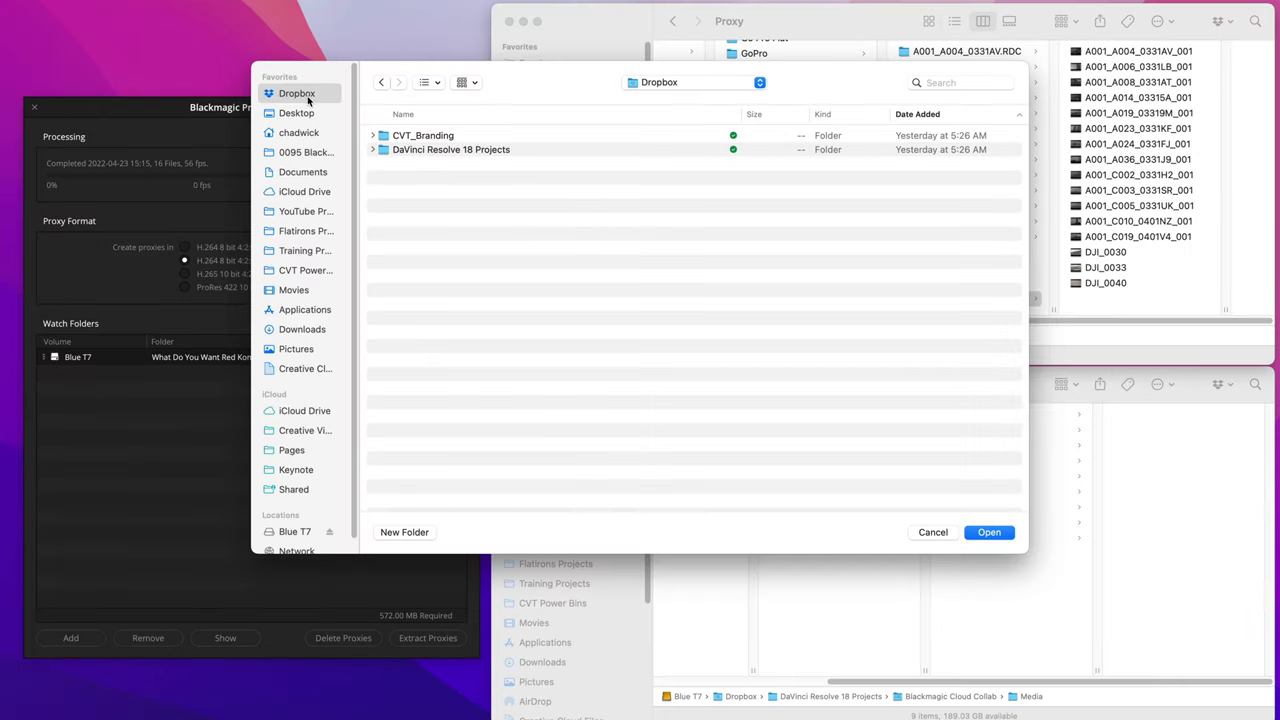
{"action": "double_click", "coordinate": [409, 150]}
{"action": "double_click", "coordinate": [412, 137]}
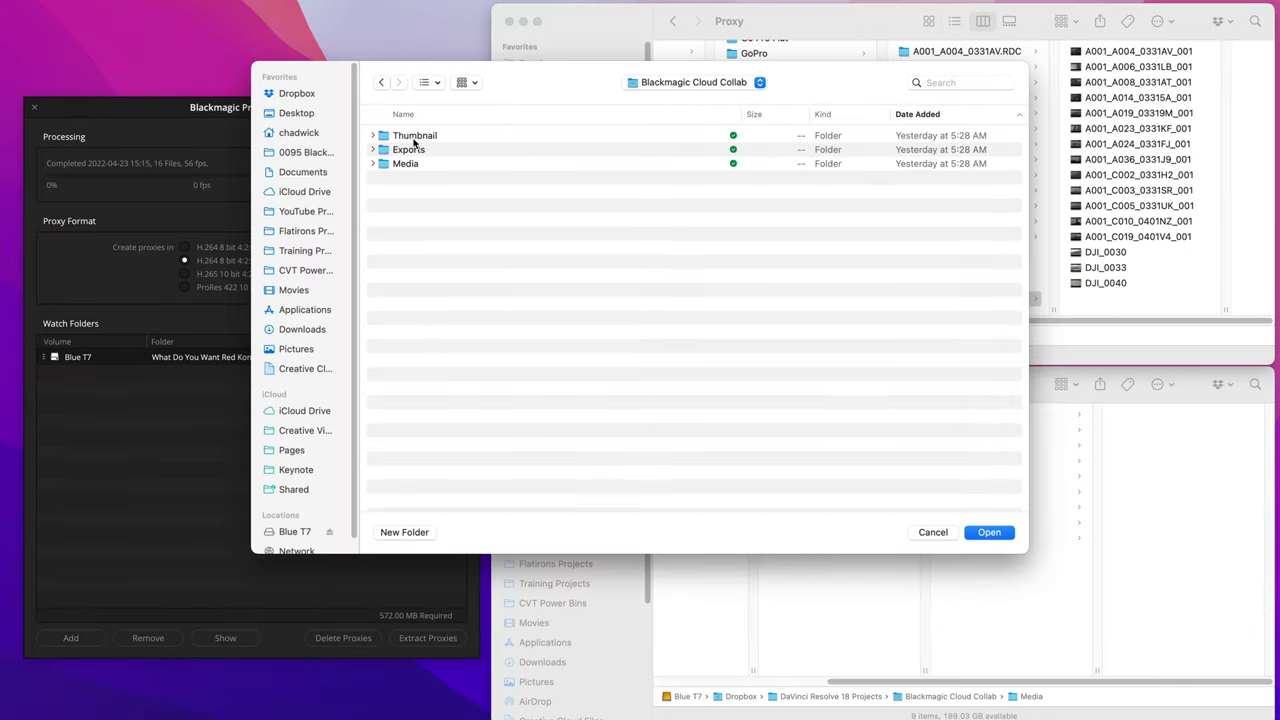
{"action": "double_click", "coordinate": [408, 163]}
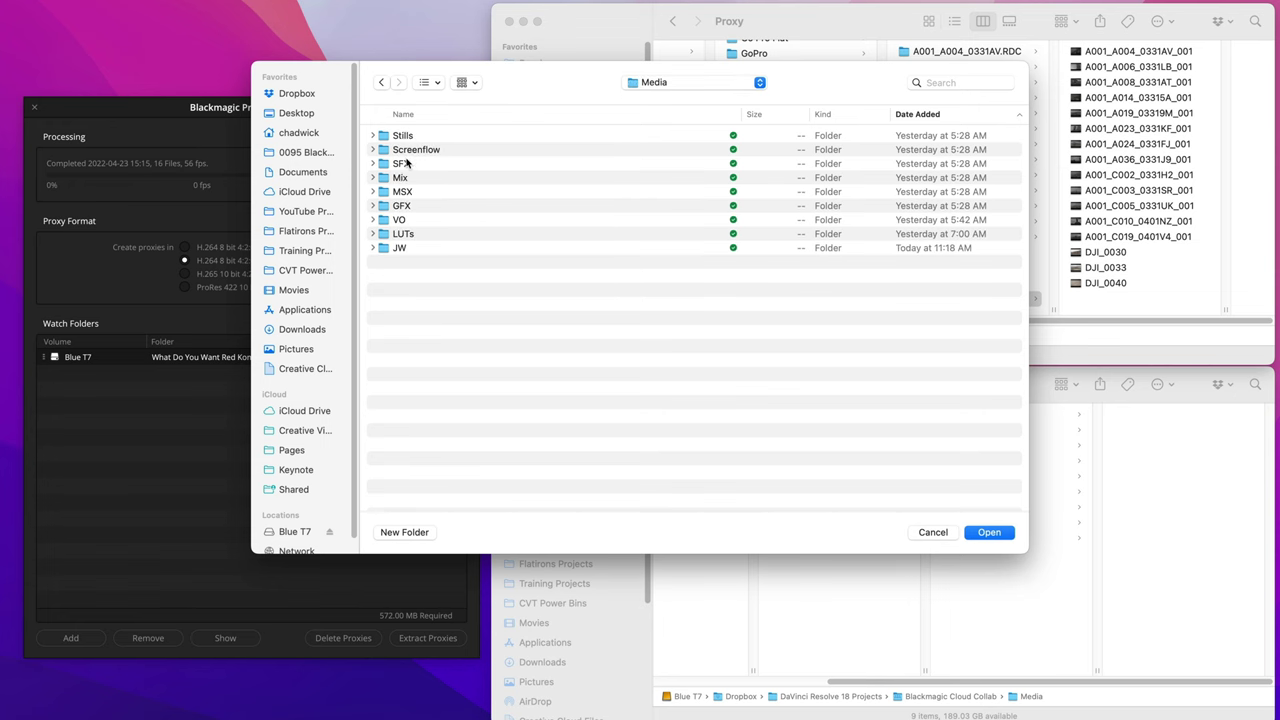
{"action": "left_click", "coordinate": [1008, 532]}
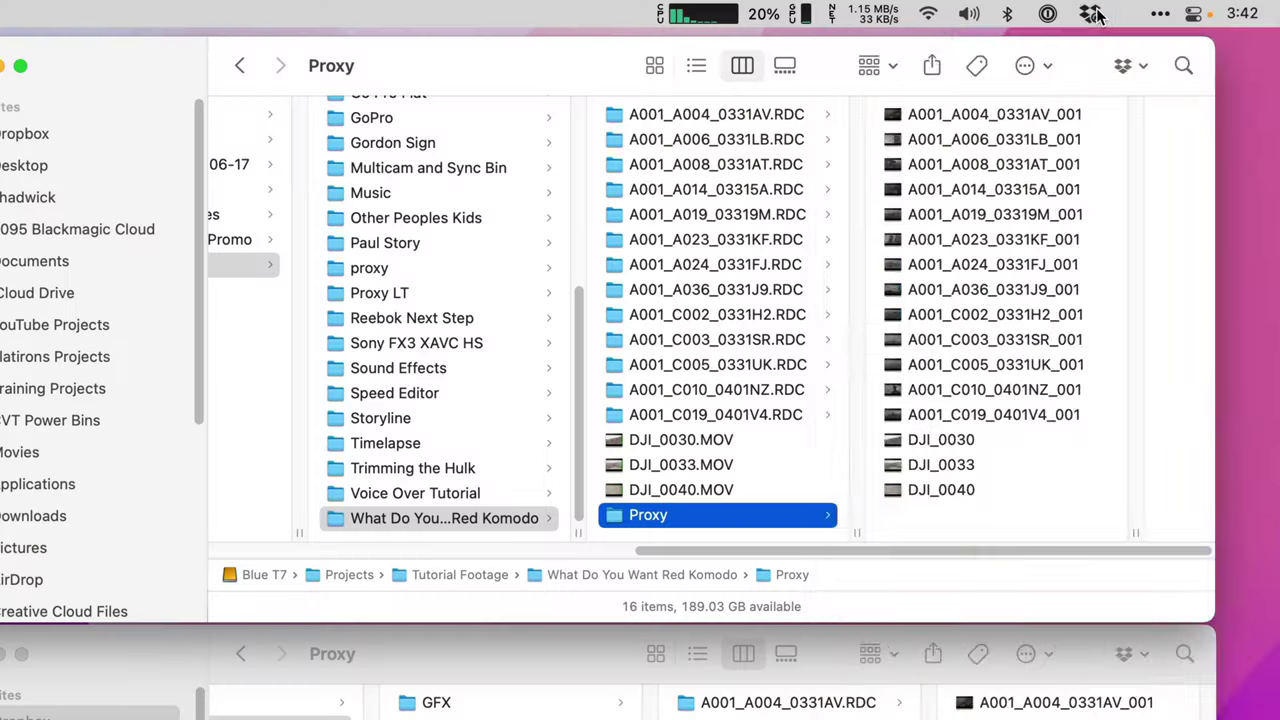
Open Dropbox Preferences from the menu bar icon and view the Sync settings.
{"action": "left_click", "coordinate": [1091, 14]}
{"action": "left_click", "coordinate": [1249, 70]}
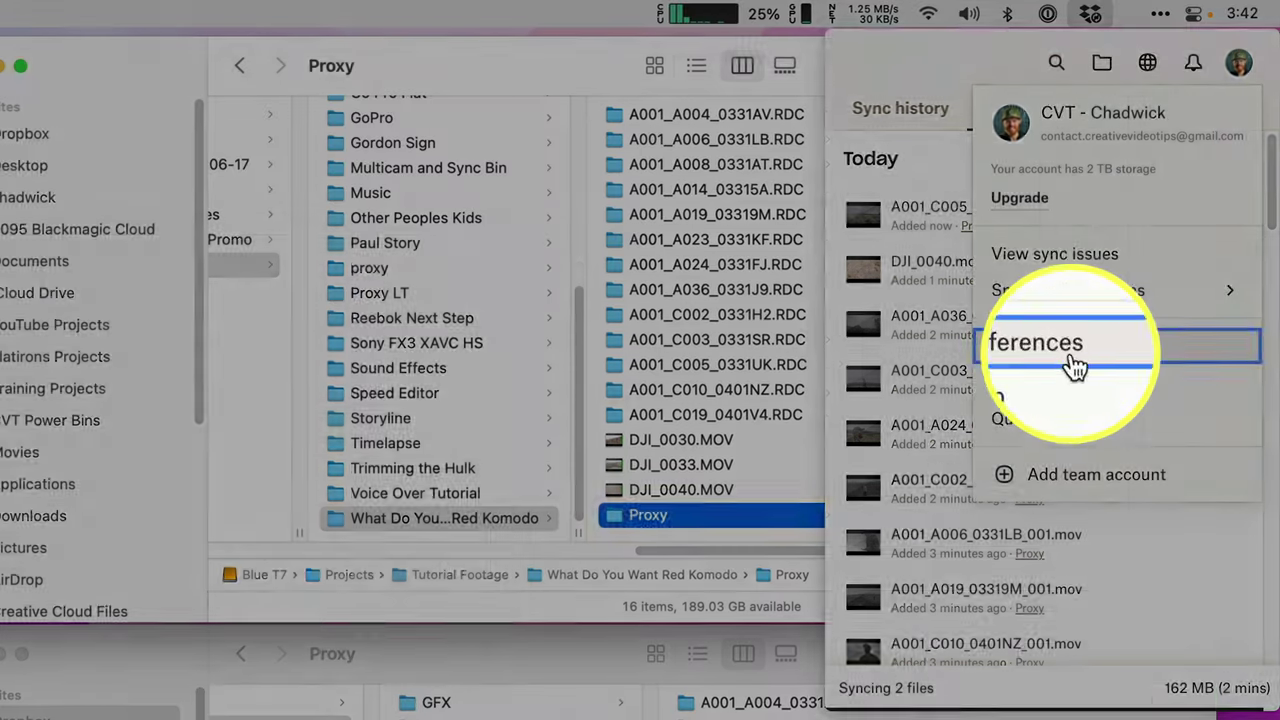
{"action": "left_click", "coordinate": [1070, 350]}
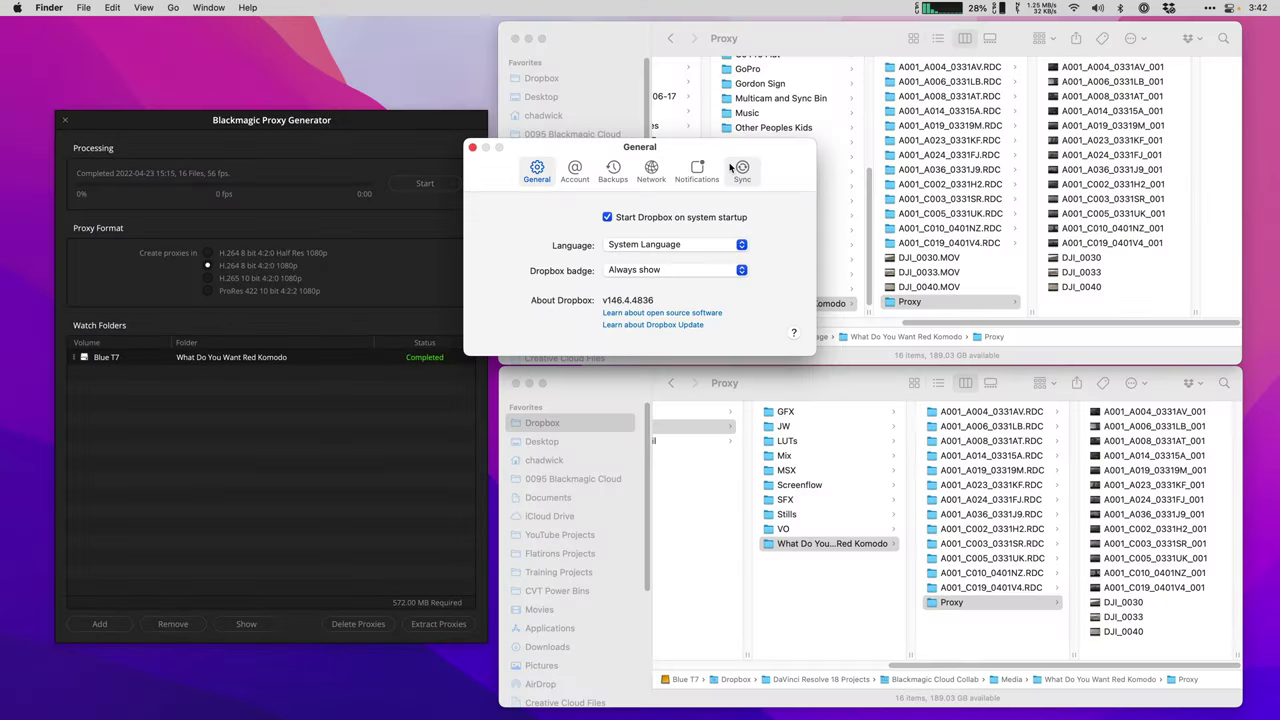
{"action": "left_click", "coordinate": [740, 170]}
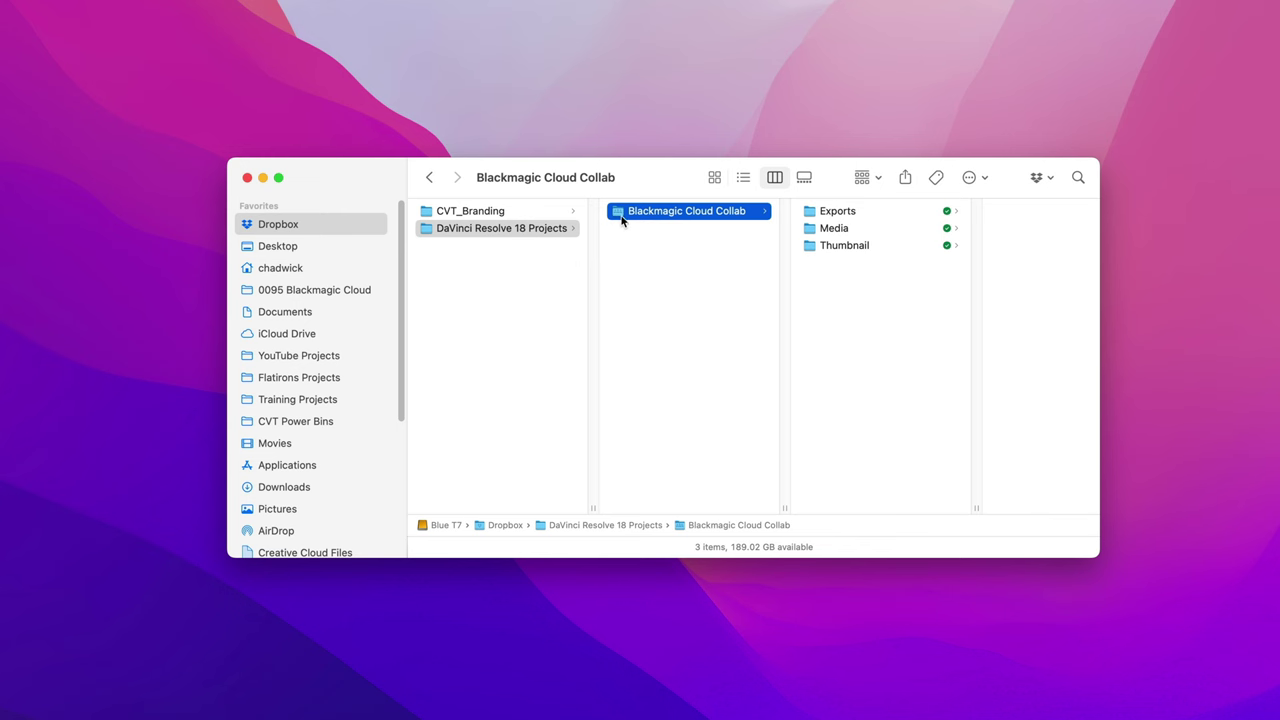
Share the Blackmagic Cloud Collab folder through Dropbox from its Quick Actions menu.
{"action": "right_click", "coordinate": [624, 212]}
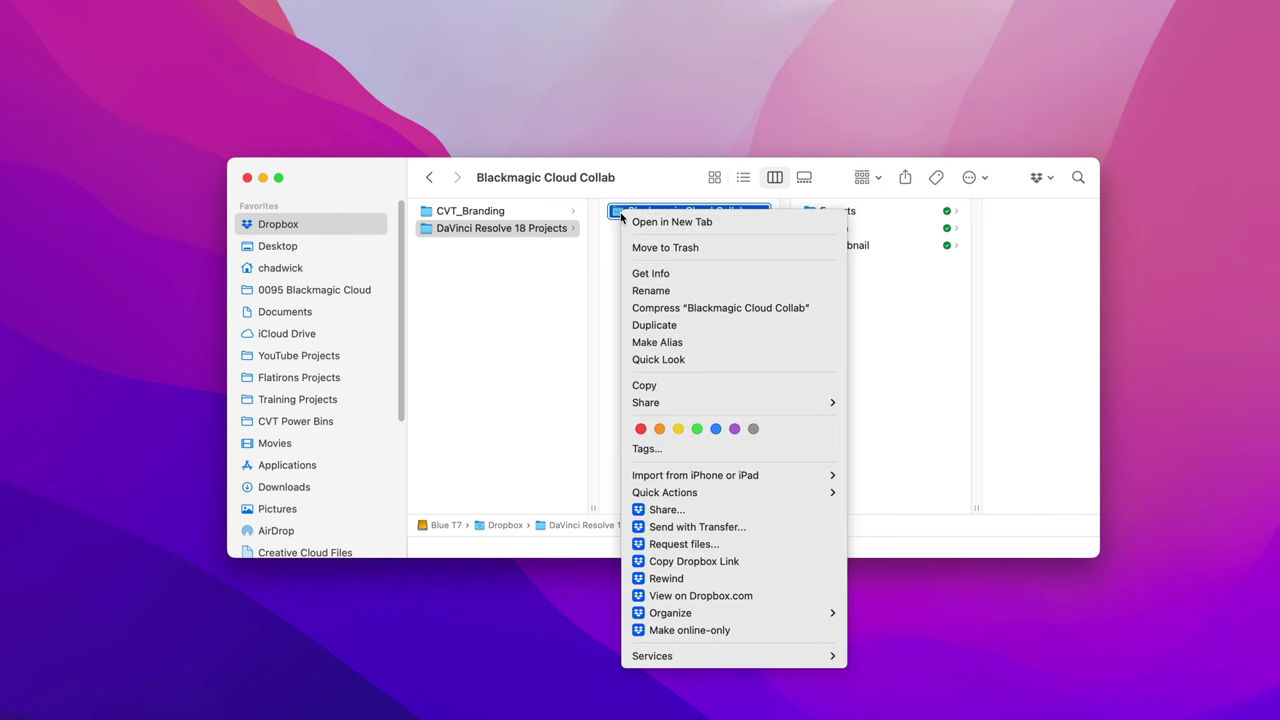
{"action": "left_click", "coordinate": [735, 509]}
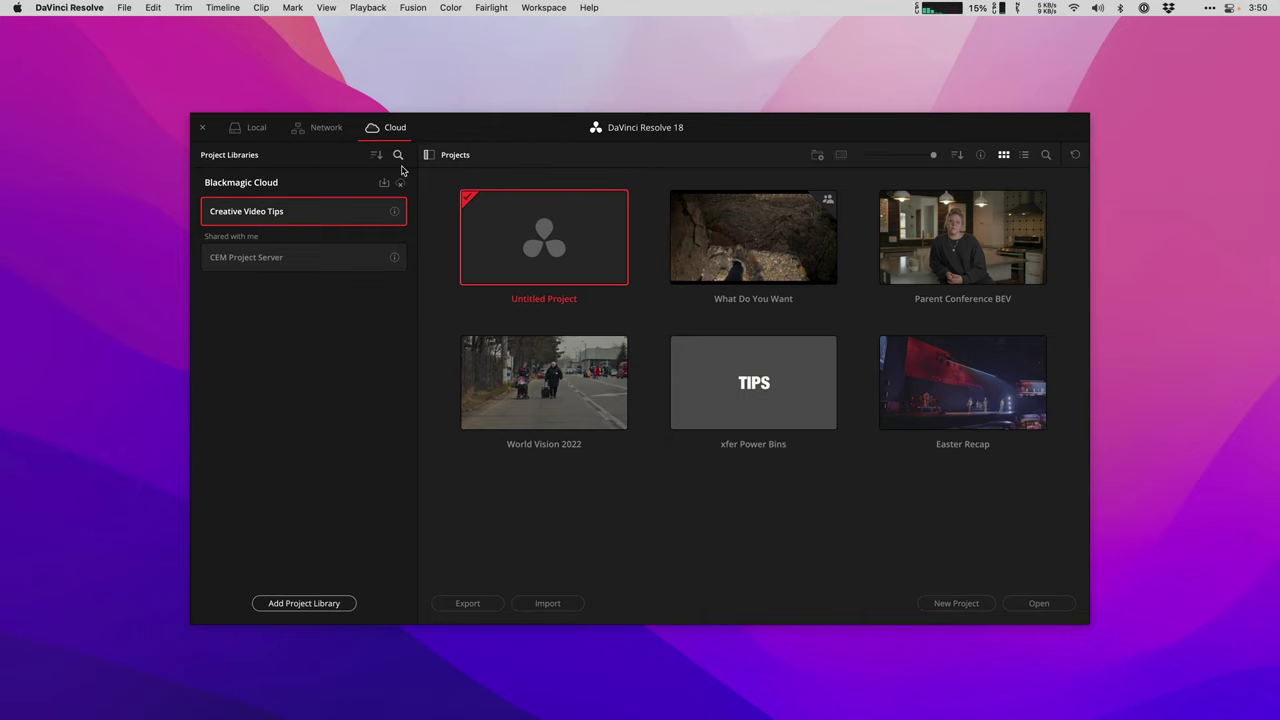
{"action": "left_click", "coordinate": [304, 603]}
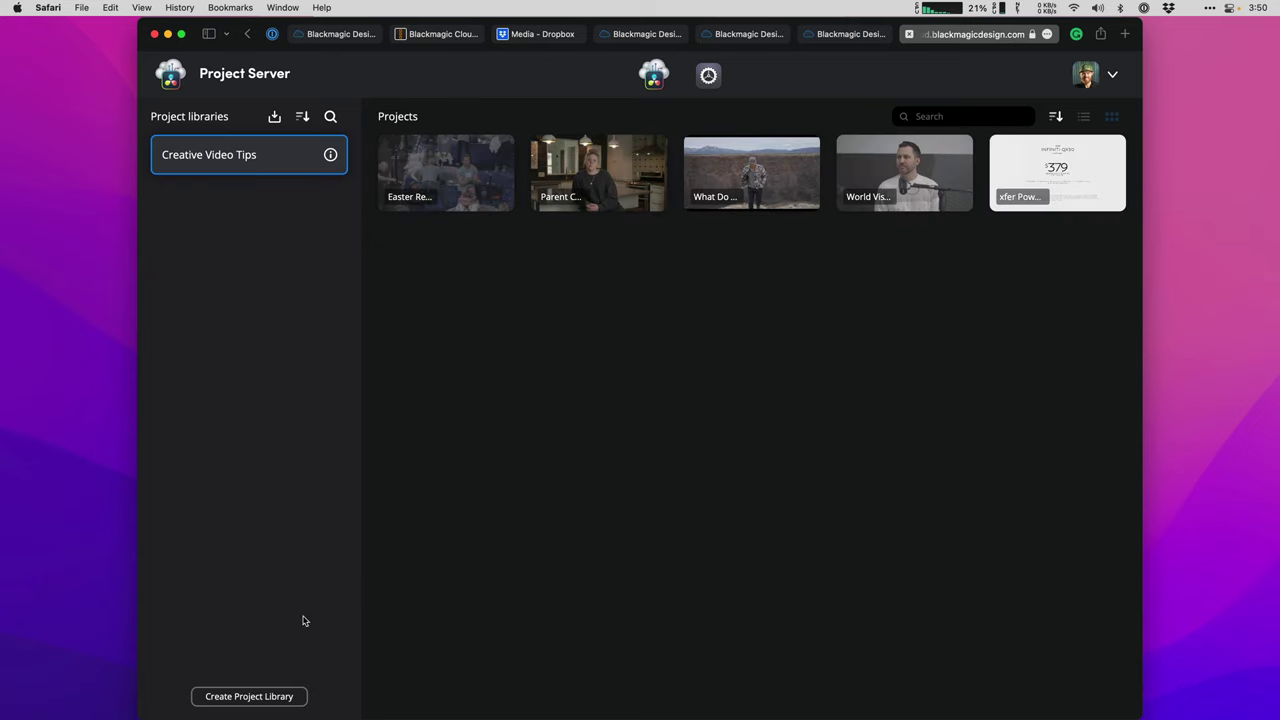
{"action": "left_click", "coordinate": [289, 694]}
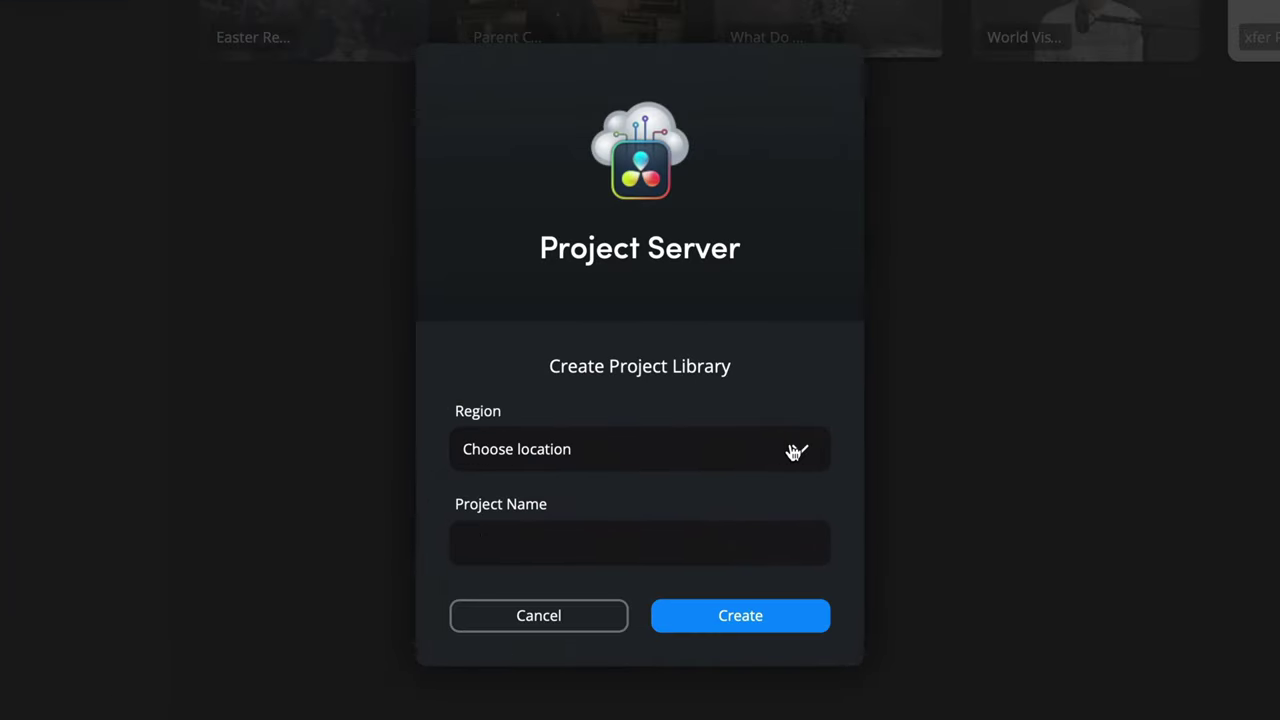
{"action": "left_click", "coordinate": [731, 441]}
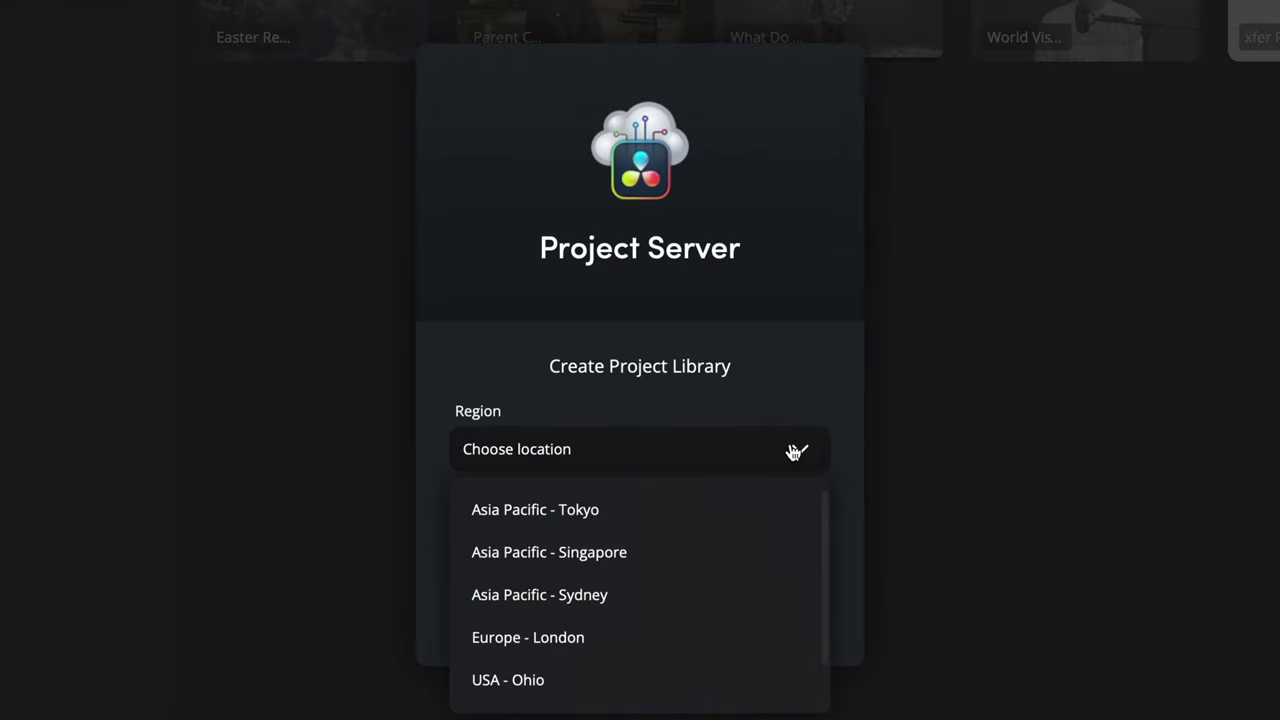
{"action": "scroll", "coordinate": [733, 586], "scroll_direction": "down", "scroll_amount": 1}
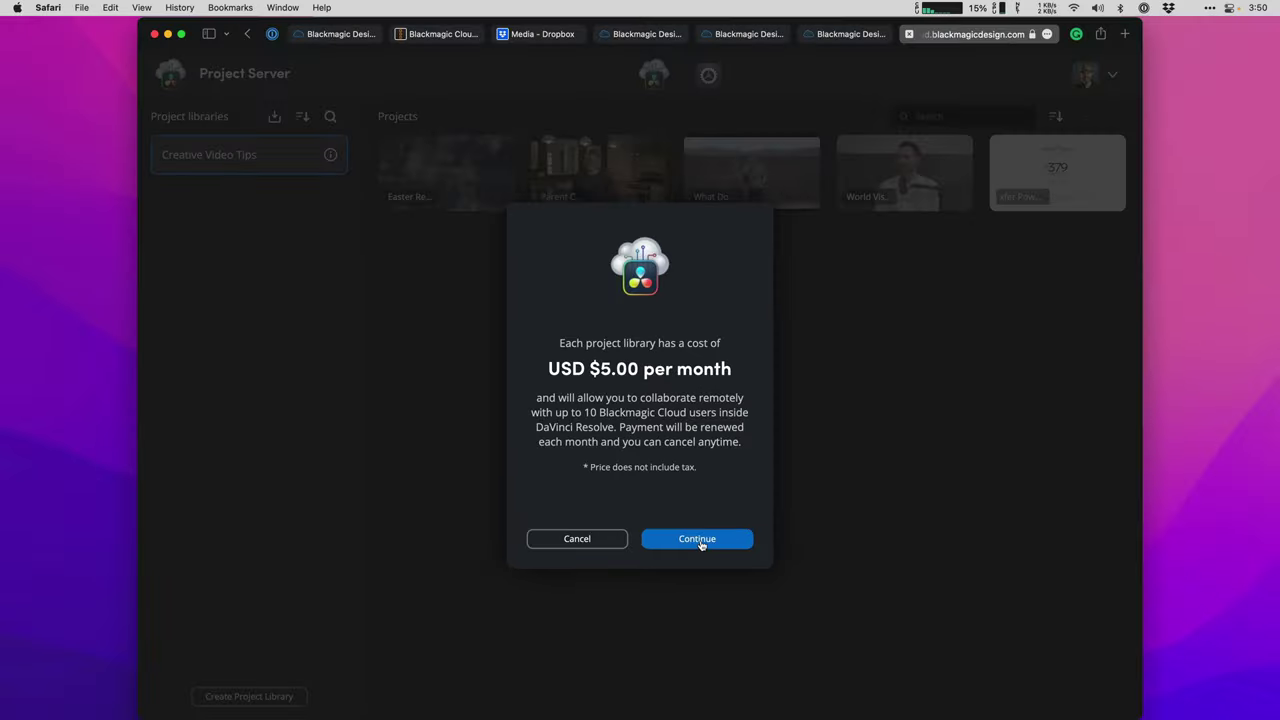
{"action": "left_click", "coordinate": [578, 539]}
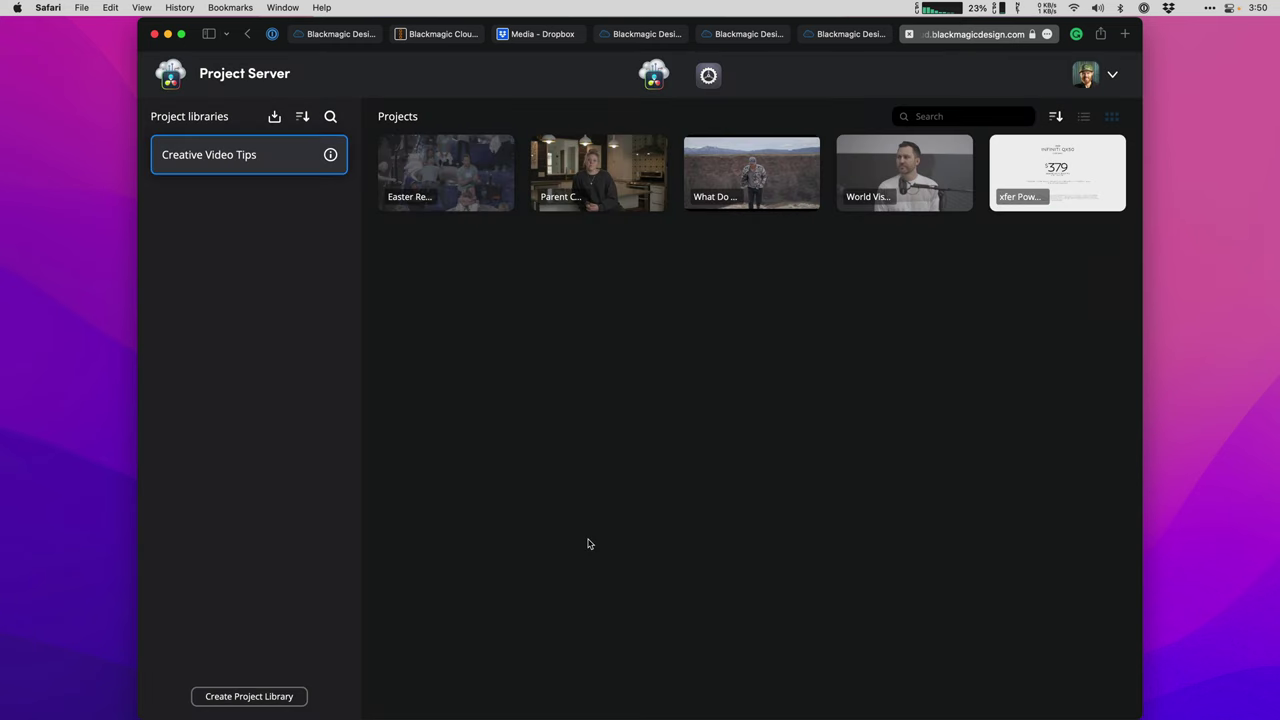
{"action": "key", "text": "super+Tab"}
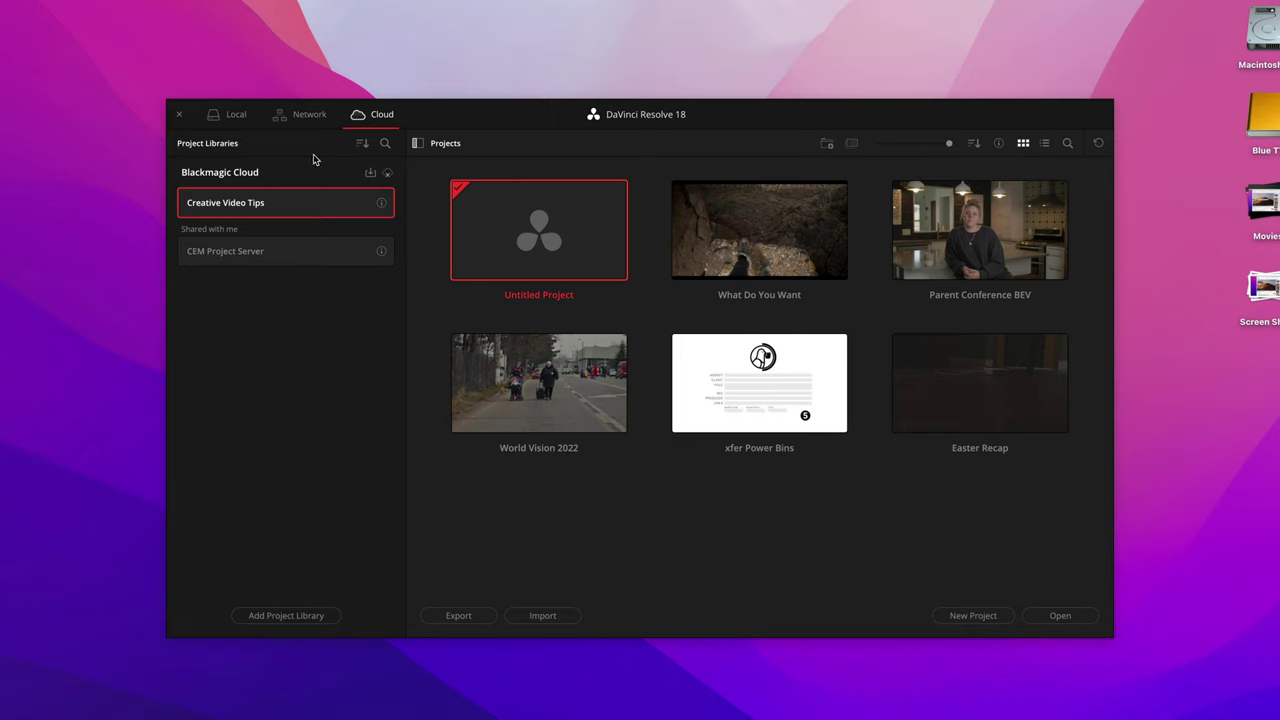
Open the Creative Video Tips library info and share it with the collaborator's Blackmagic ID.
{"action": "left_click", "coordinate": [381, 204]}
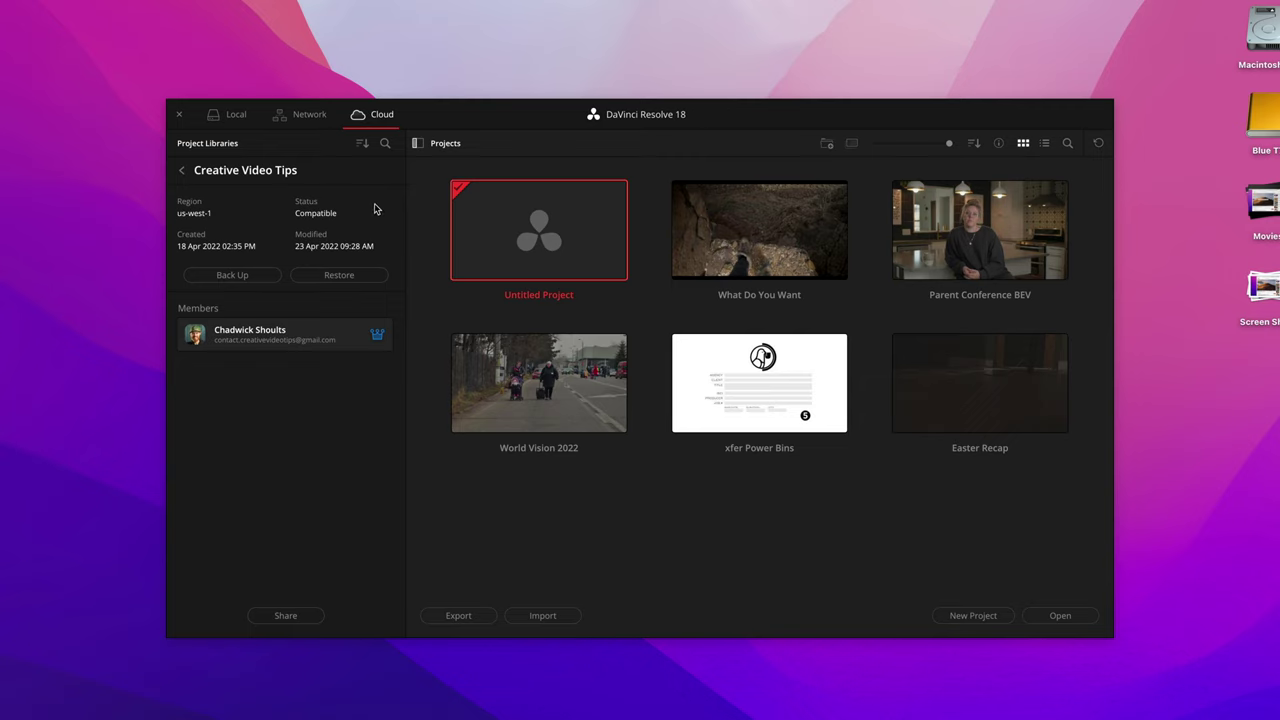
{"action": "left_click", "coordinate": [314, 616]}
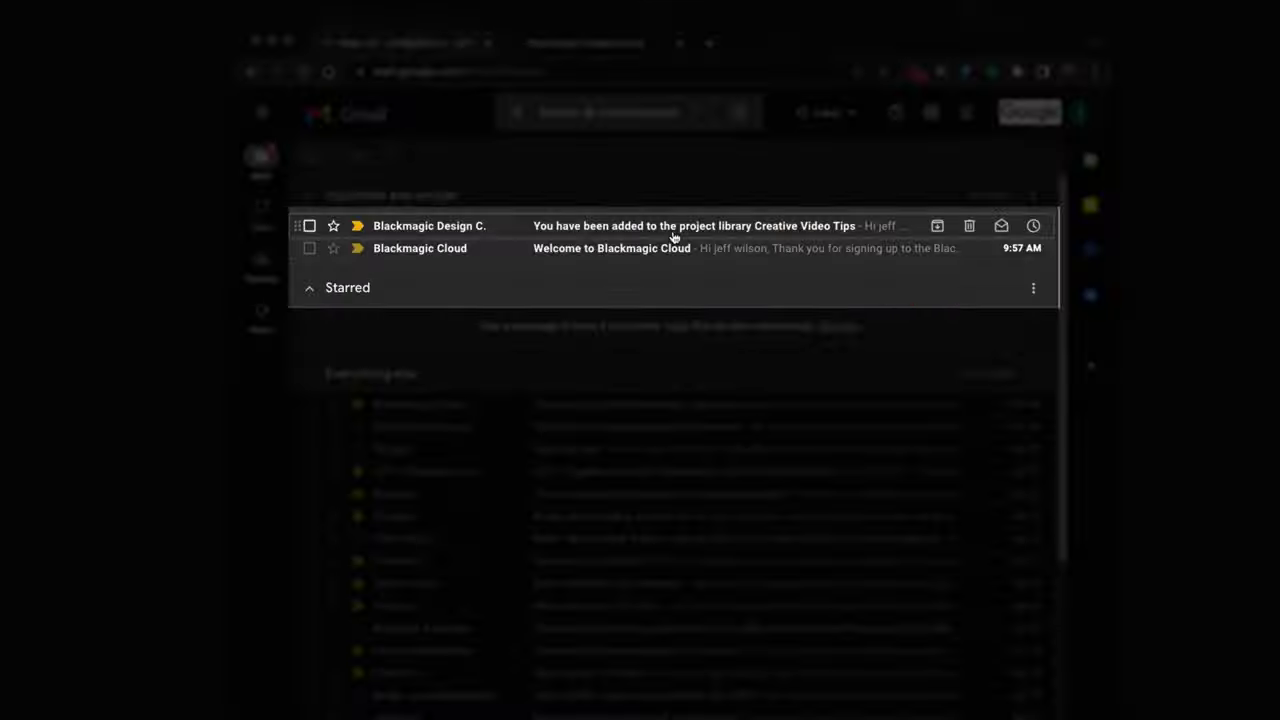
{"action": "left_click", "coordinate": [671, 242]}
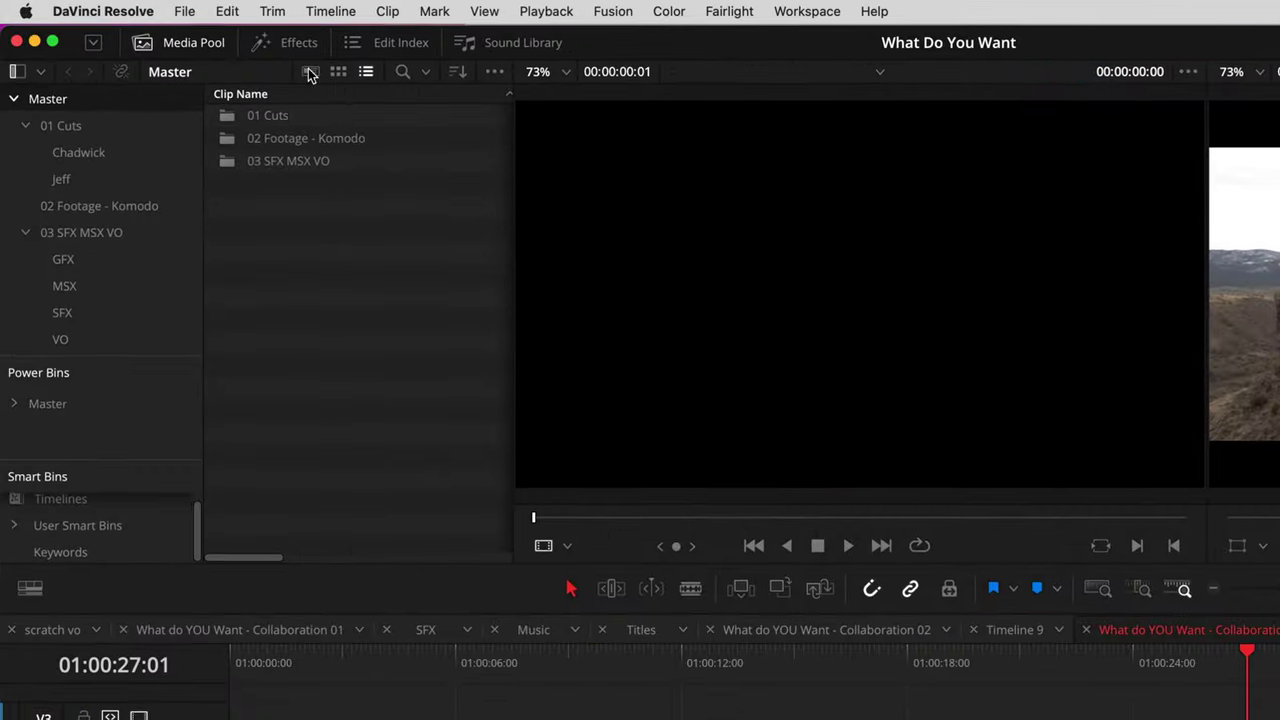
Turn on Multiple User Collaboration for the What Do You Want project from the File menu.
{"action": "left_click", "coordinate": [187, 11]}
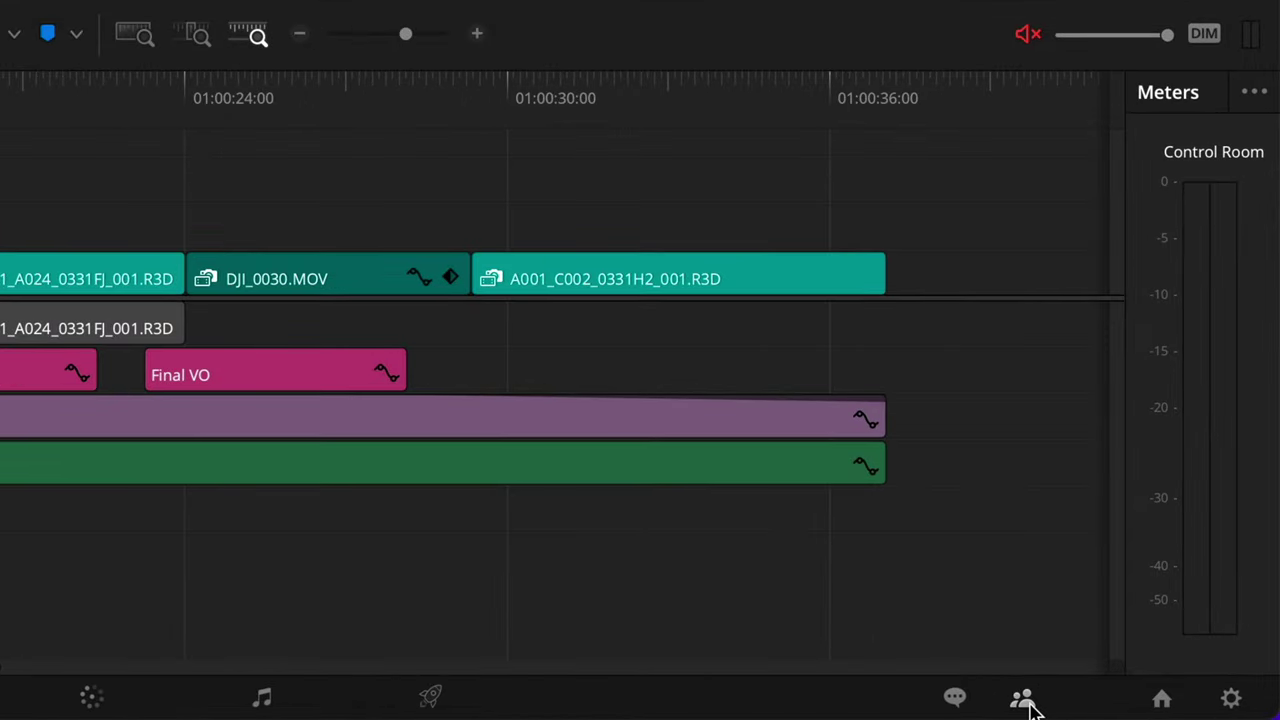
Check the Project Members, then open the collaborator's bin under 01 Cuts and select All Footage.
{"action": "left_click", "coordinate": [1024, 701]}
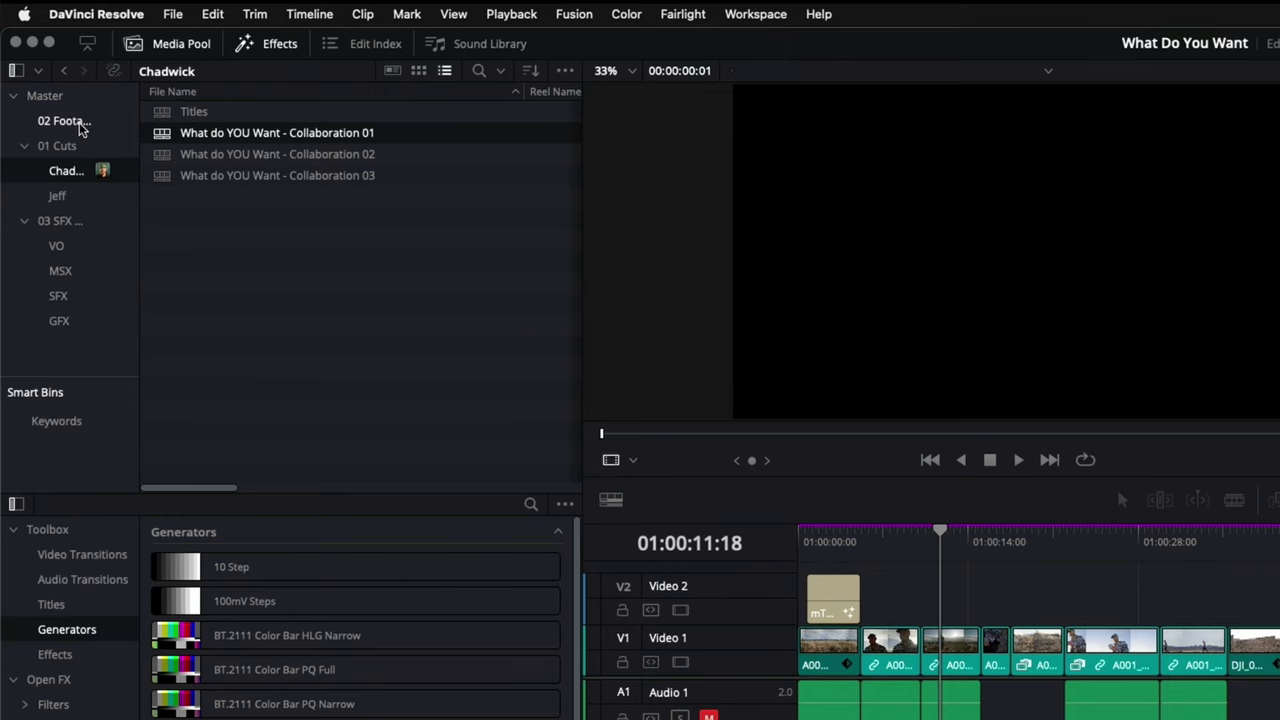
{"action": "left_click", "coordinate": [79, 122]}
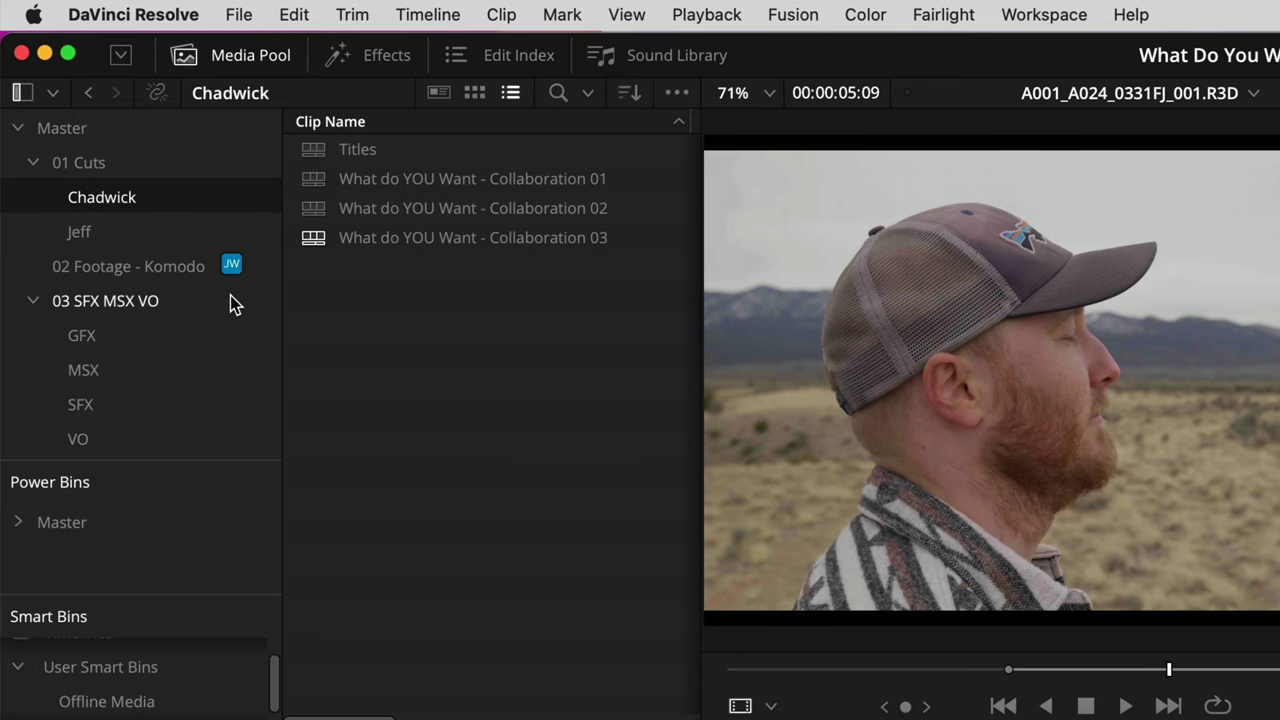
{"action": "mouse_move", "coordinate": [233, 275]}
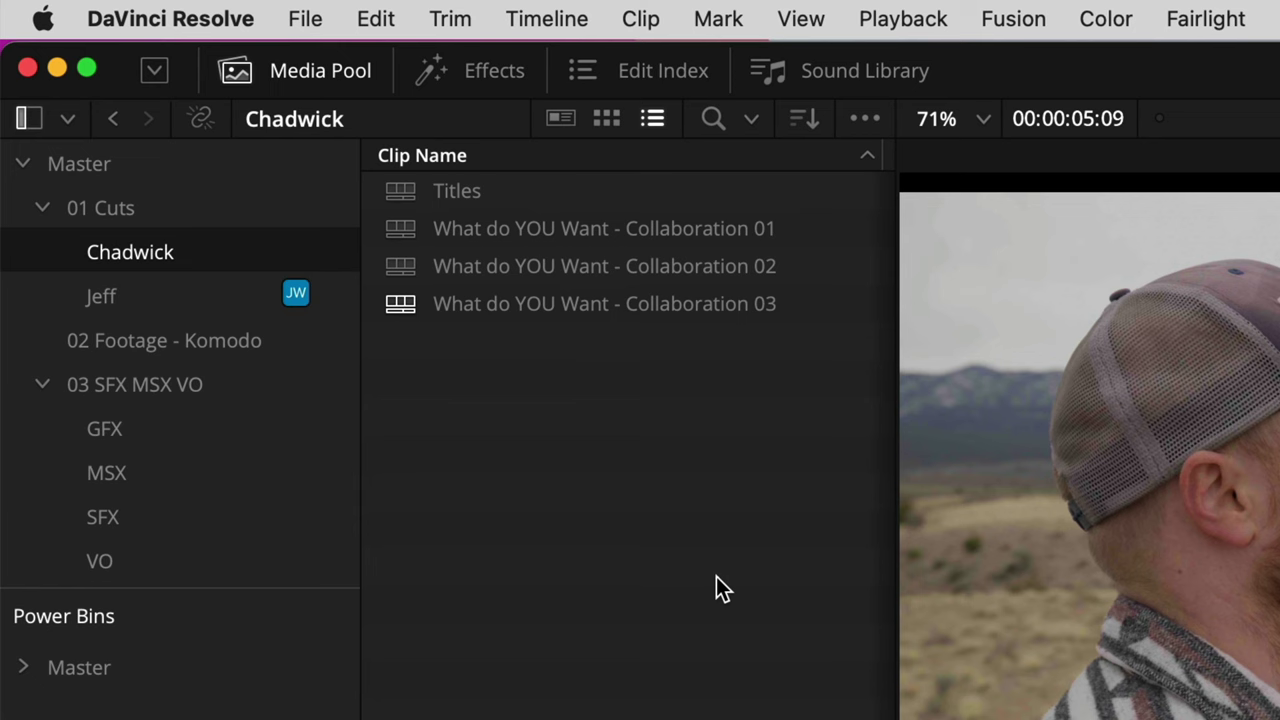
{"action": "left_click", "coordinate": [116, 290]}
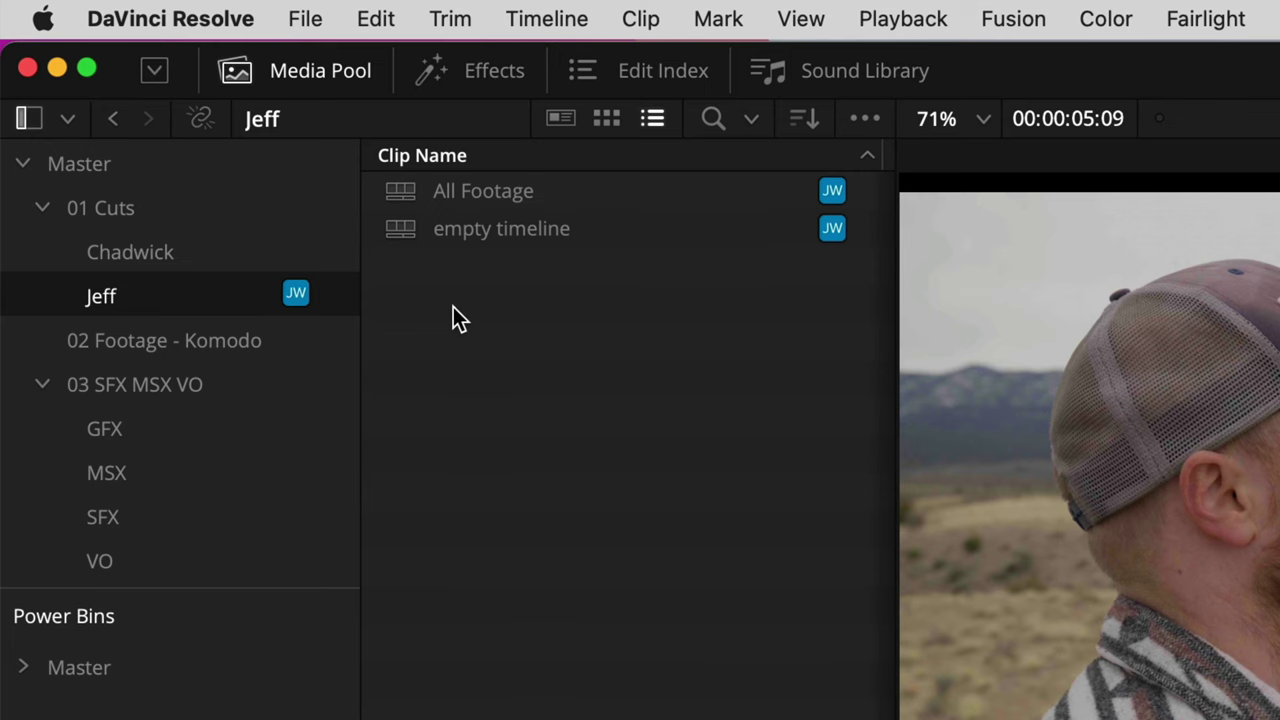
{"action": "left_click", "coordinate": [400, 197]}
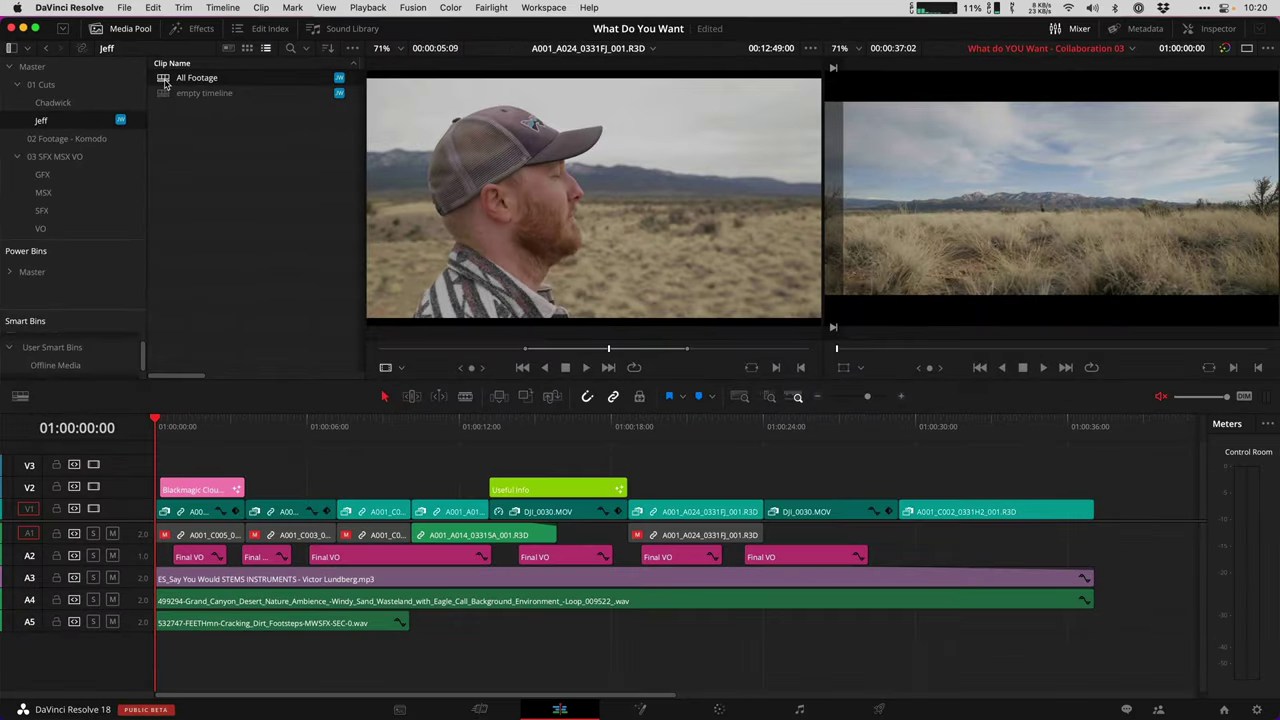
Load the collaborator's All Footage timeline and select its DJI_0033.MOV clip.
{"action": "double_click", "coordinate": [166, 83]}
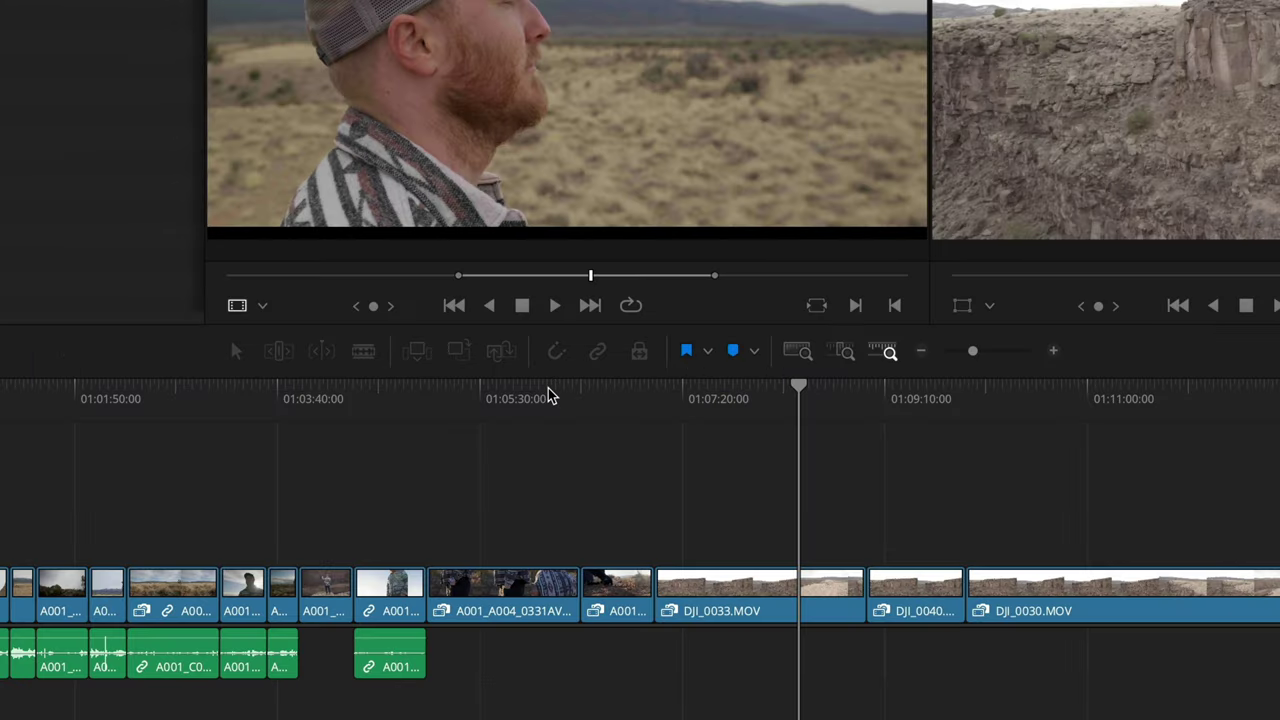
{"action": "left_click", "coordinate": [750, 590]}
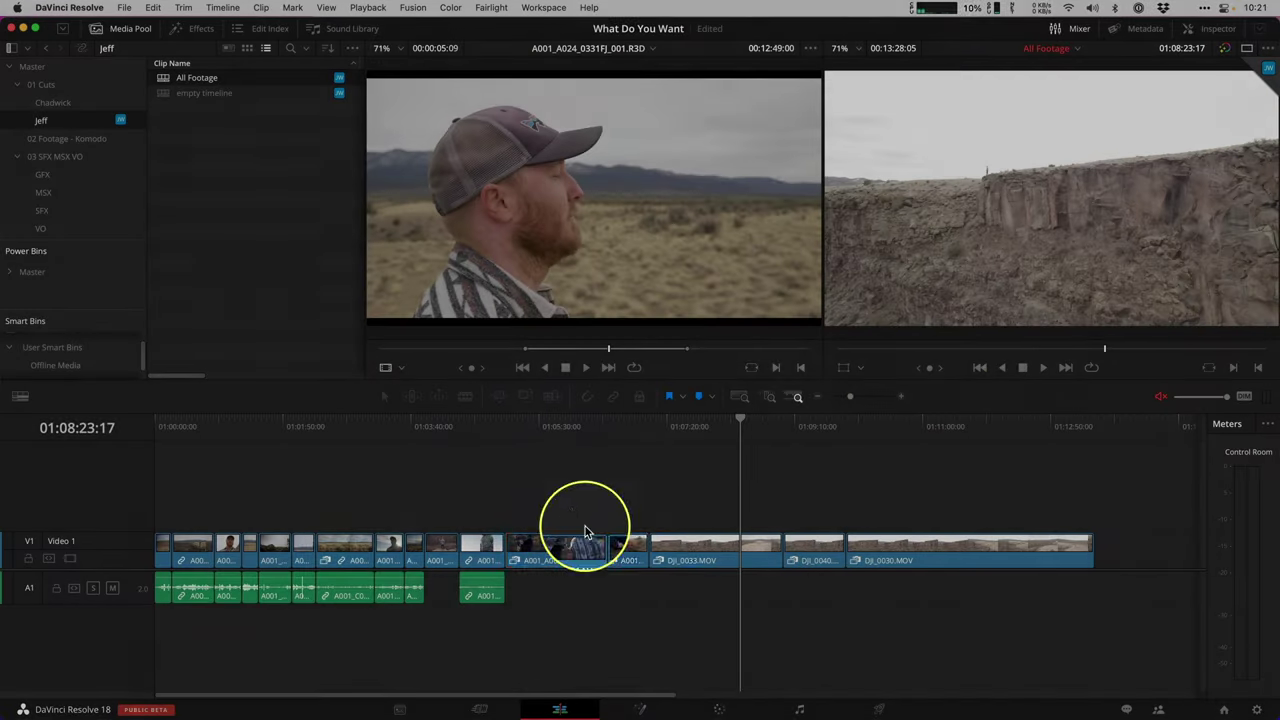
Copy two All Footage clips, paste them into the Titles timeline after Solid Color, and zoom to fit.
{"action": "mouse_move", "coordinate": [586, 529]}
{"action": "left_mouse_down"}
{"action": "mouse_move", "coordinate": [643, 594]}
{"action": "mouse_move", "coordinate": [577, 543]}
{"action": "left_mouse_up"}
{"action": "right_click", "coordinate": [575, 542]}
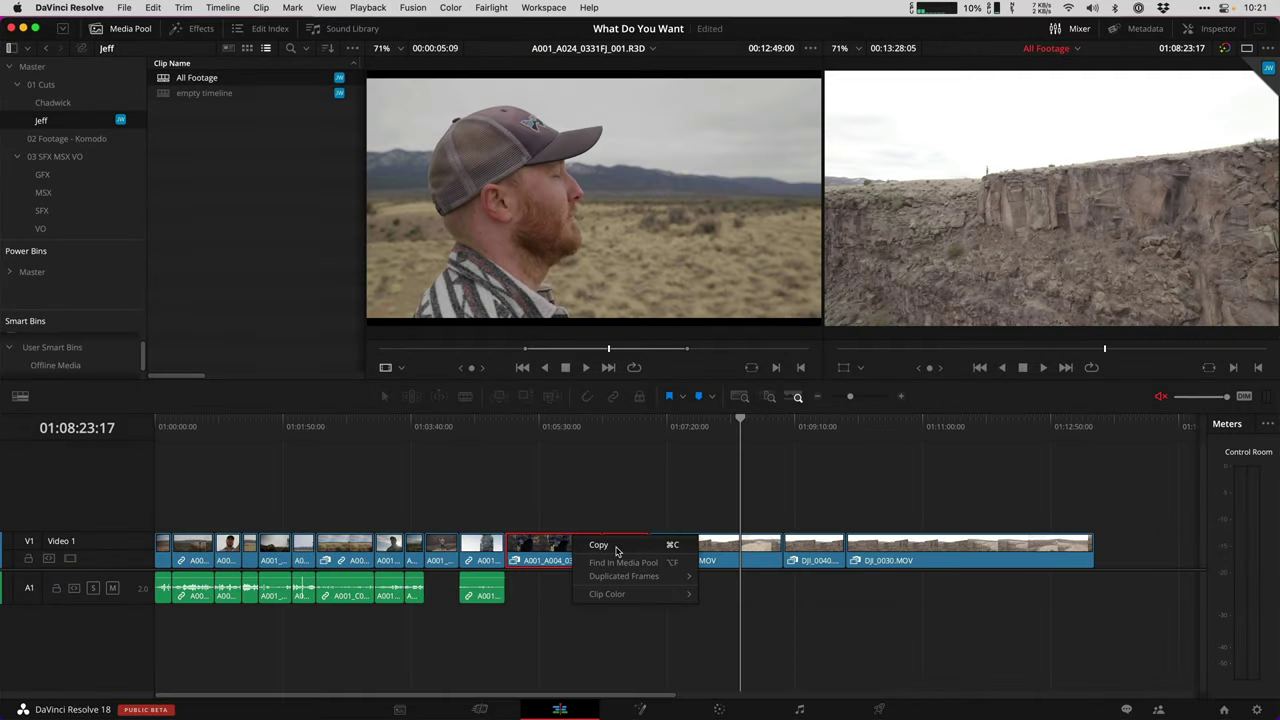
{"action": "left_click", "coordinate": [600, 545]}
{"action": "left_click", "coordinate": [574, 502]}
{"action": "left_click", "coordinate": [72, 106]}
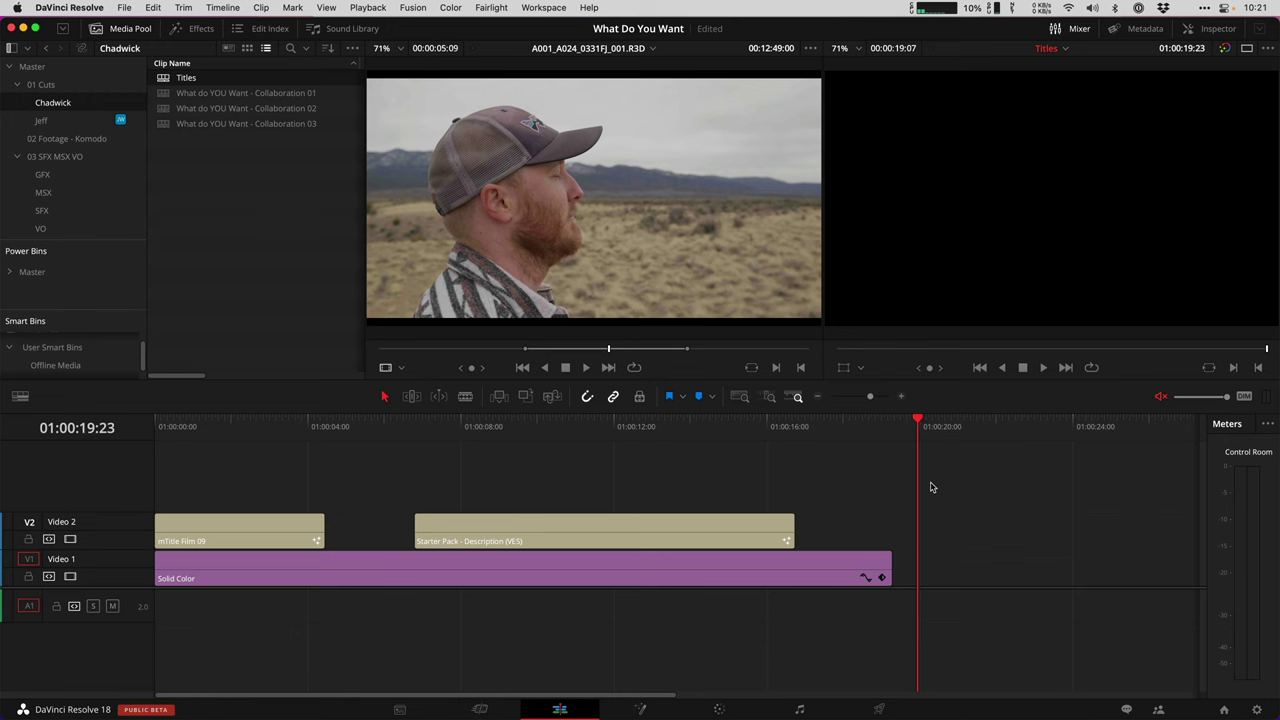
{"action": "key", "text": "super+v"}
{"action": "key", "text": "shift+z"}
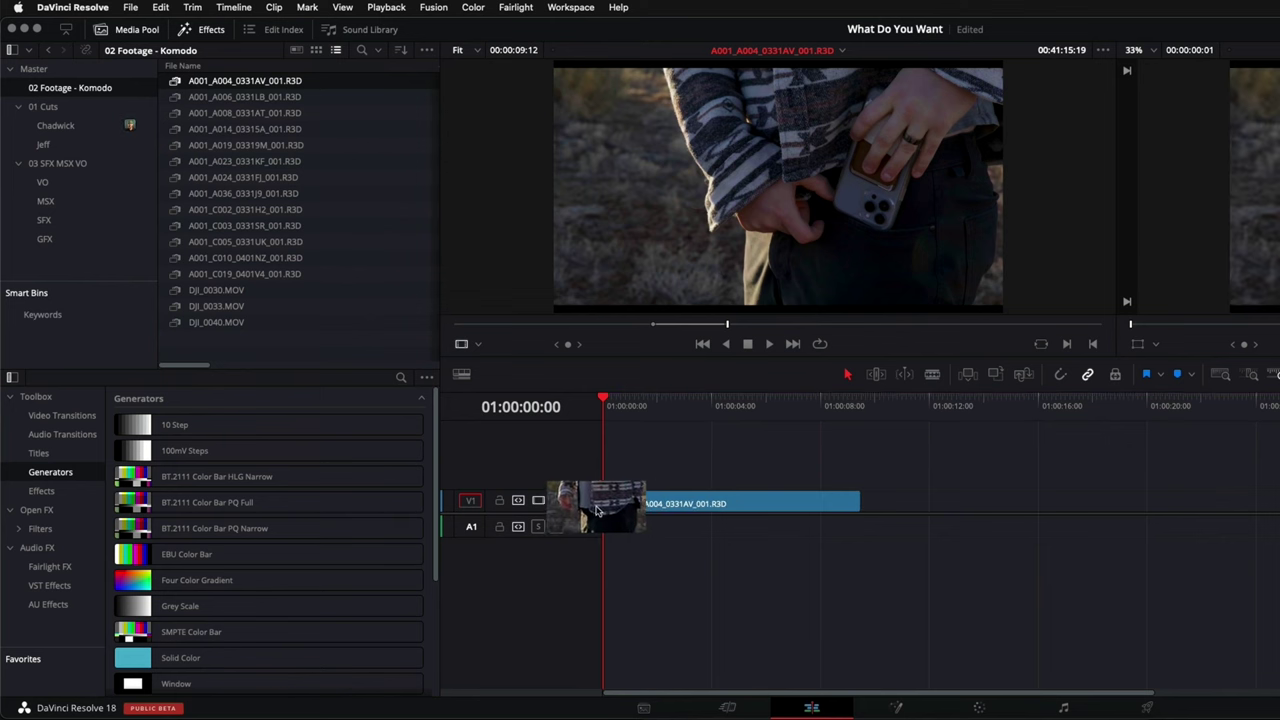
Preview A001_A024_0331FJ_001.R3D, sync the collaborator's bin, and open their updated empty timeline.
{"action": "left_click", "coordinate": [292, 178]}
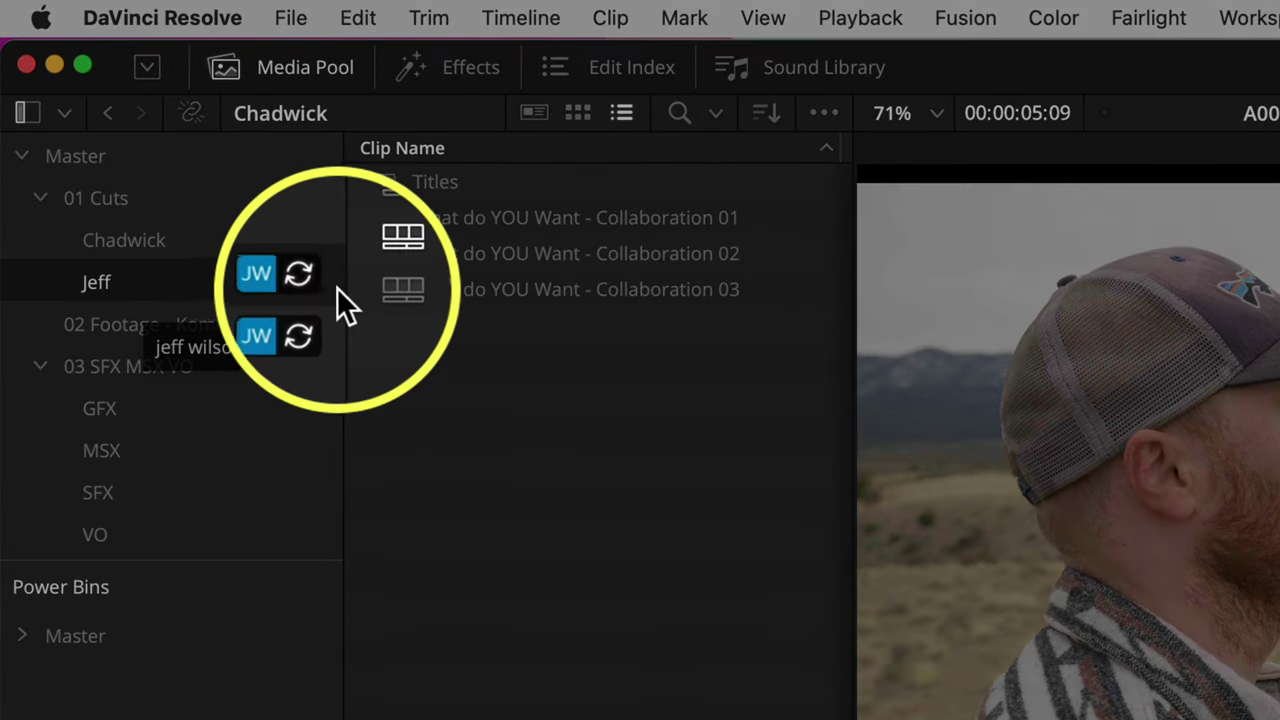
{"action": "left_click", "coordinate": [337, 287]}
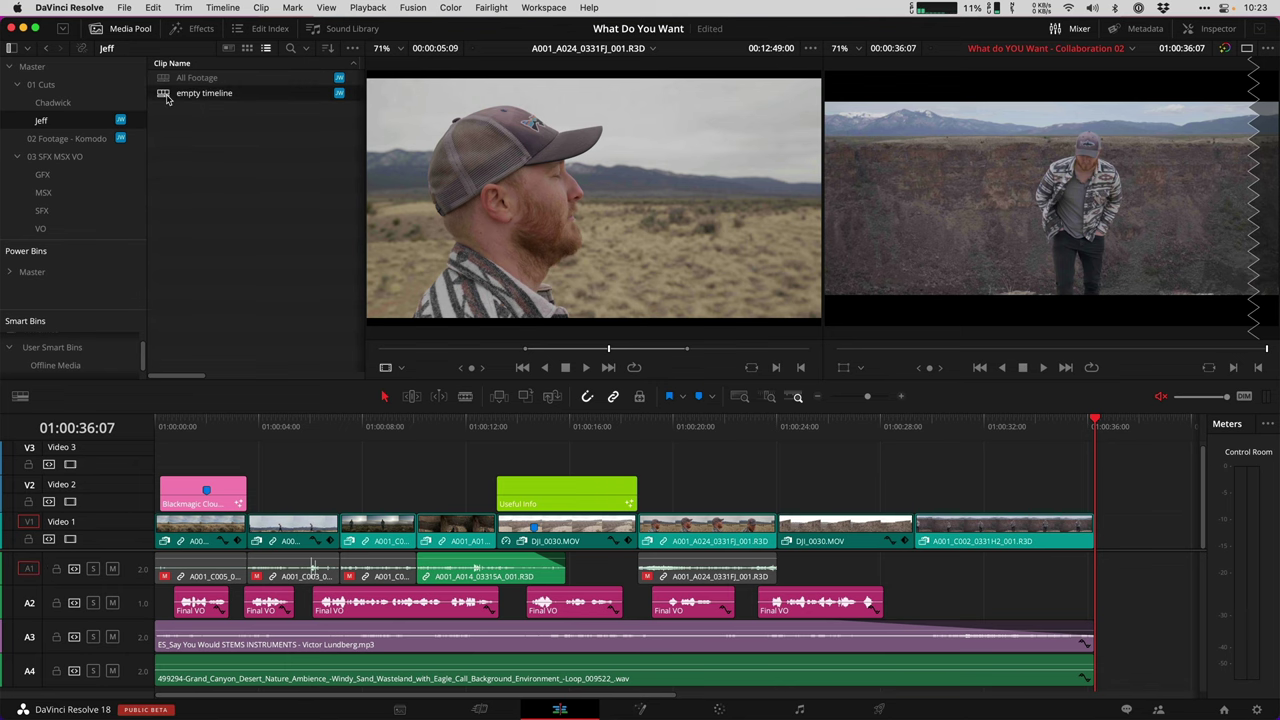
{"action": "double_click", "coordinate": [167, 97]}
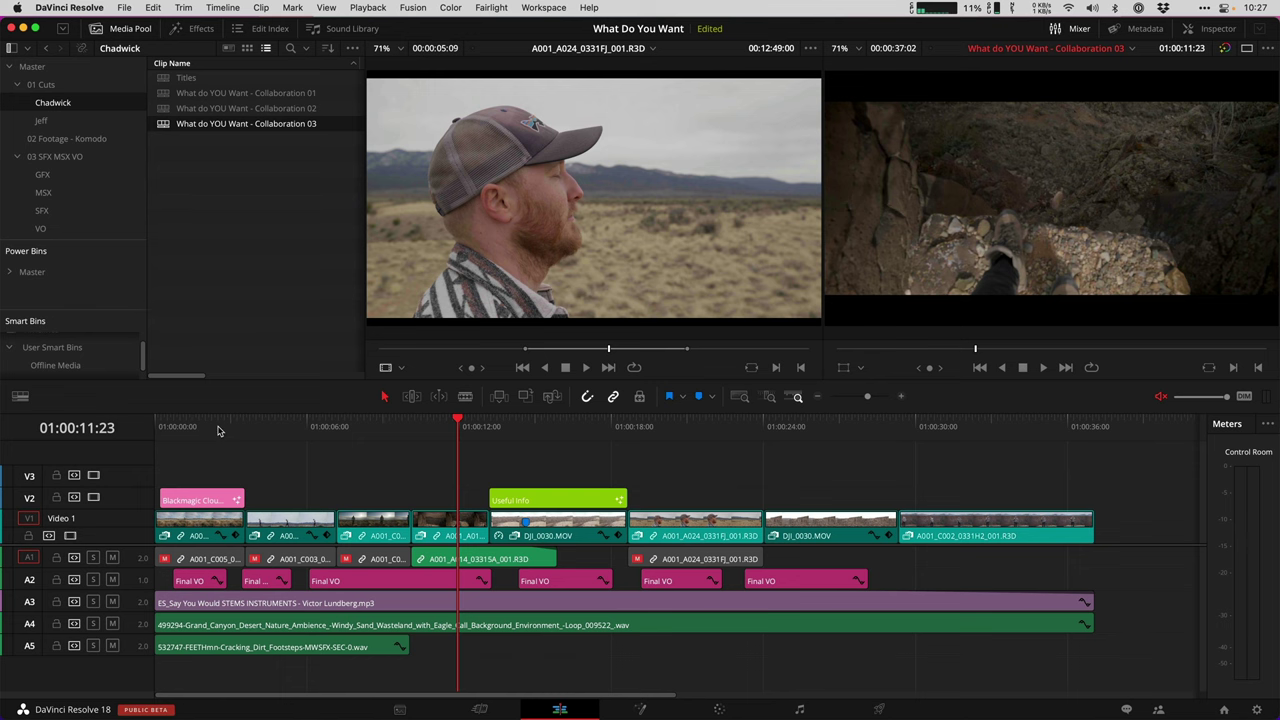
{"action": "left_click_drag", "start_coordinate": [218, 430], "coordinate": [140, 437]}
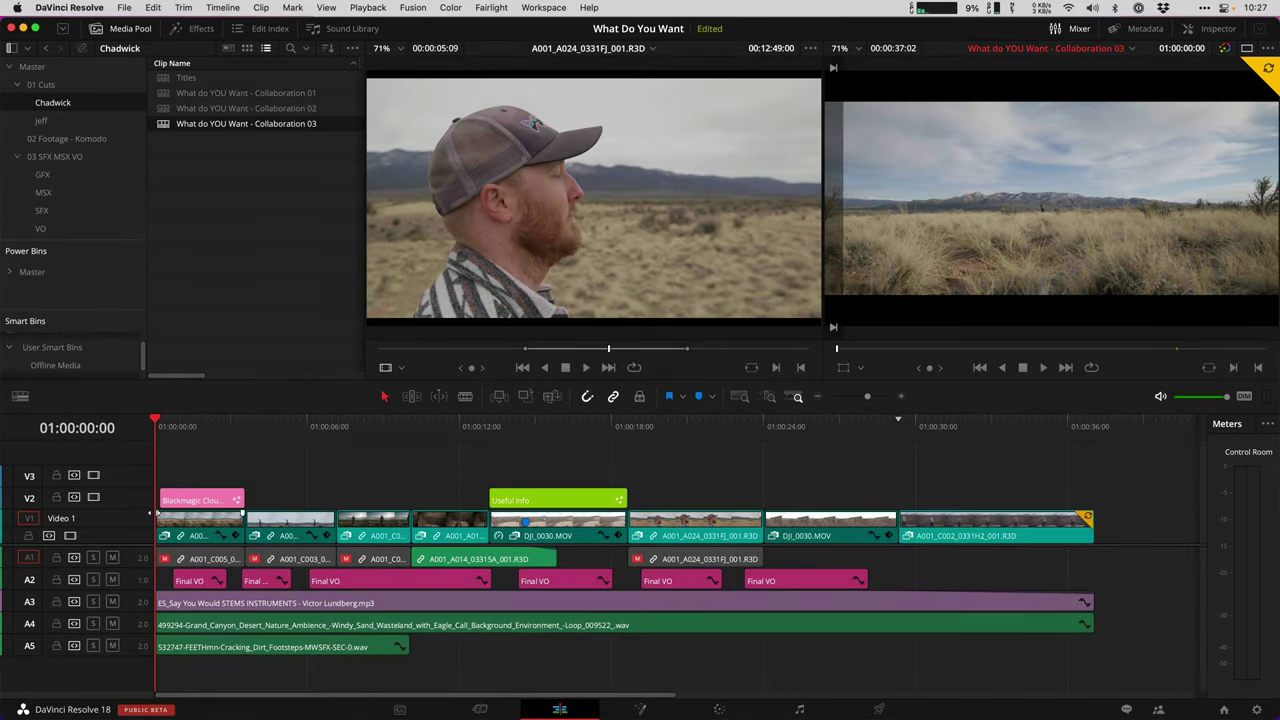
{"action": "left_click_drag", "start_coordinate": [223, 432], "coordinate": [115, 447]}
{"action": "key", "text": "space"}
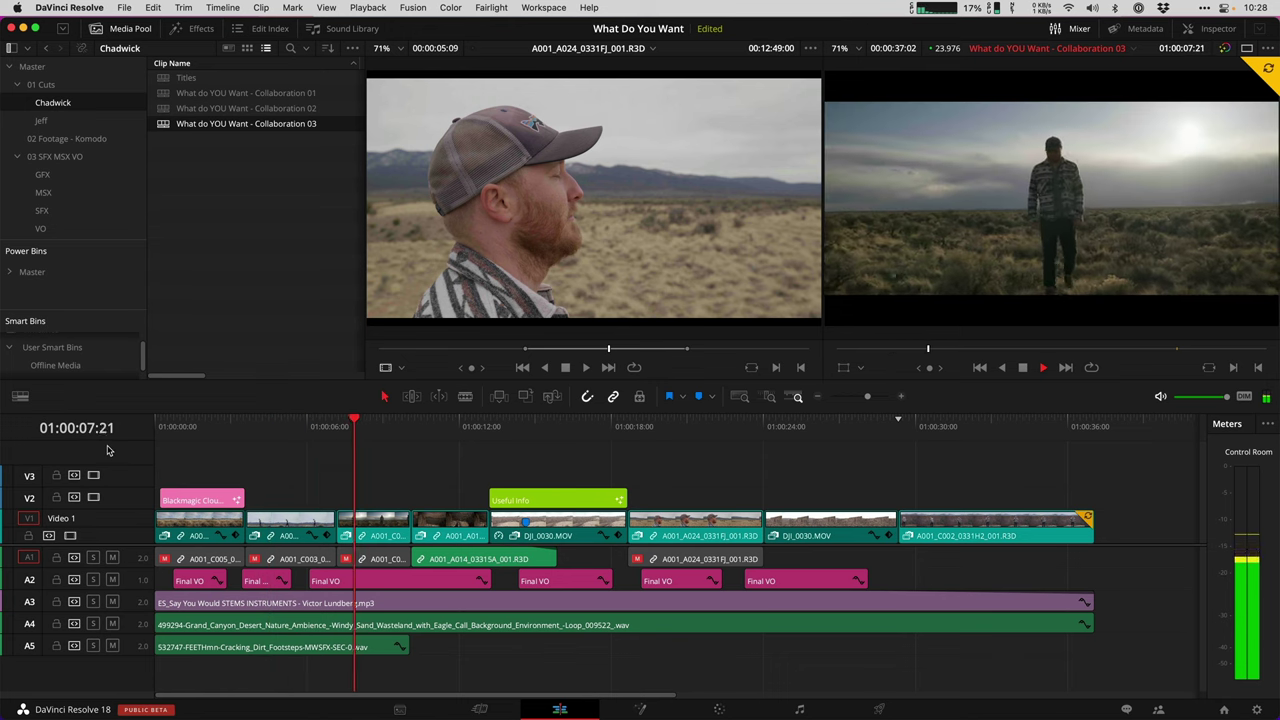
{"action": "key", "text": "space"}
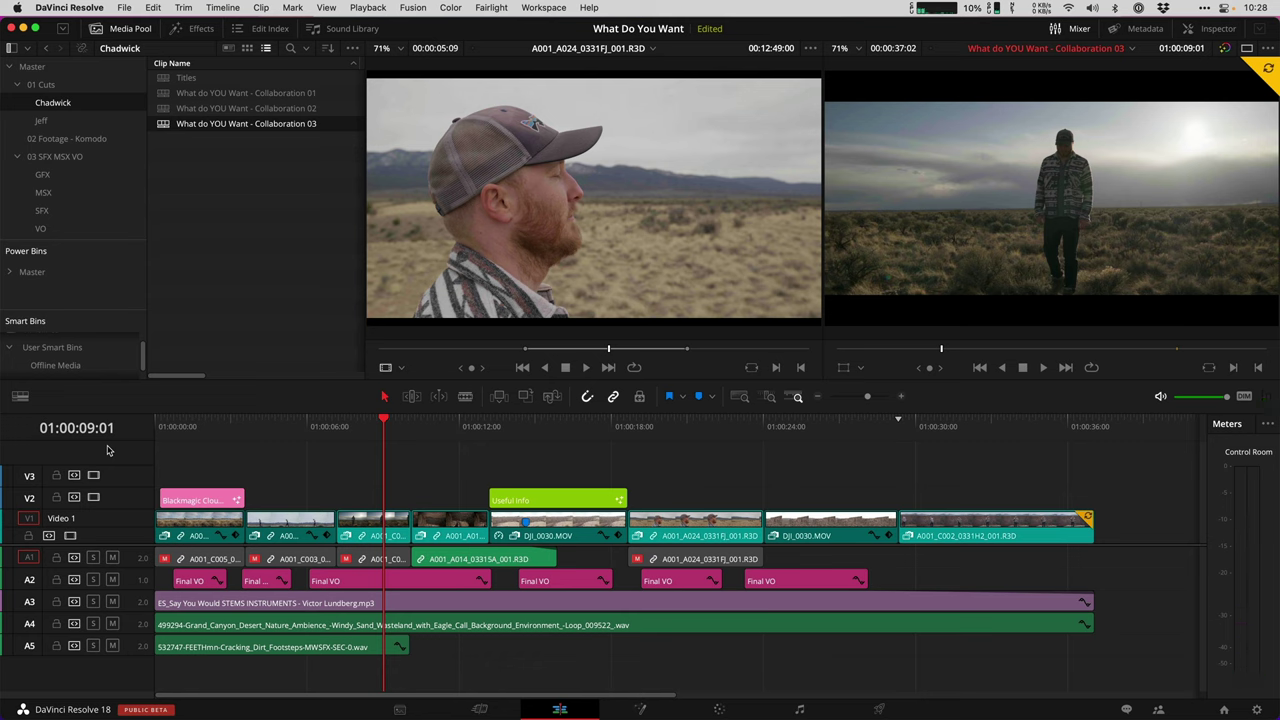
{"action": "left_click", "coordinate": [748, 426]}
{"action": "key", "text": "space"}
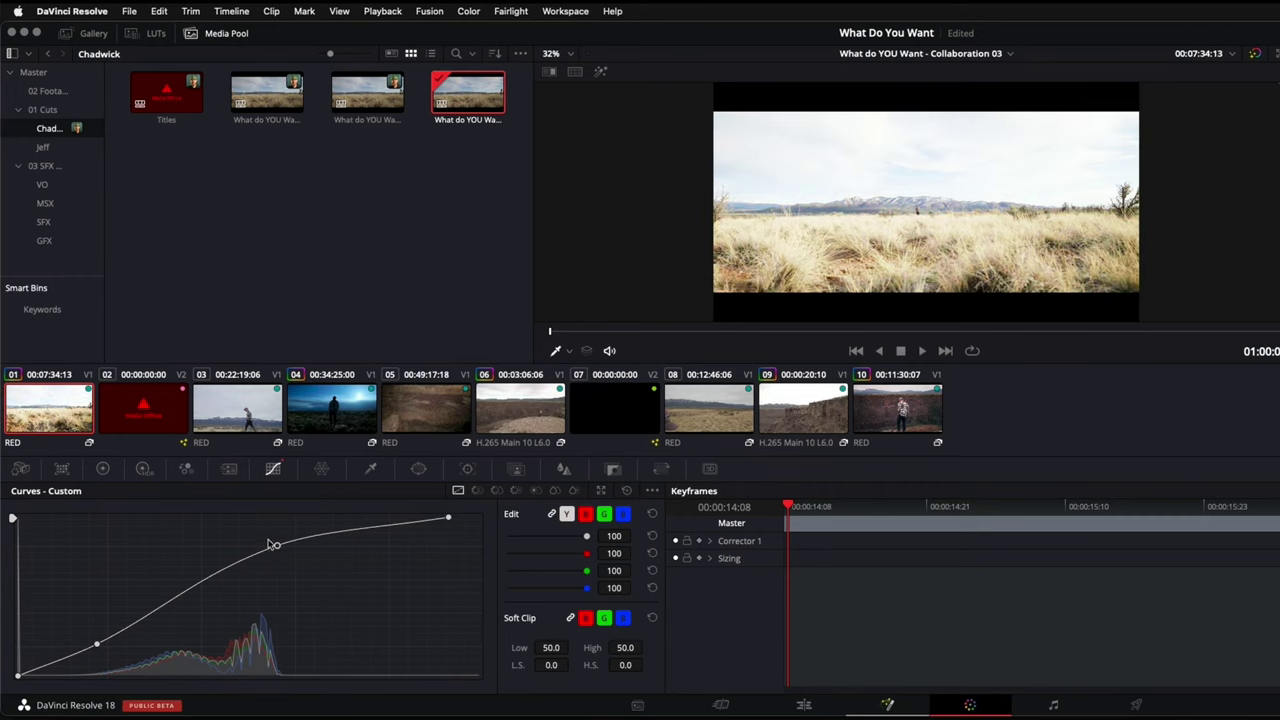
Select clip 01 on the Color page and apply the collaborator's latest timeline updates.
{"action": "left_click", "coordinate": [88, 537]}
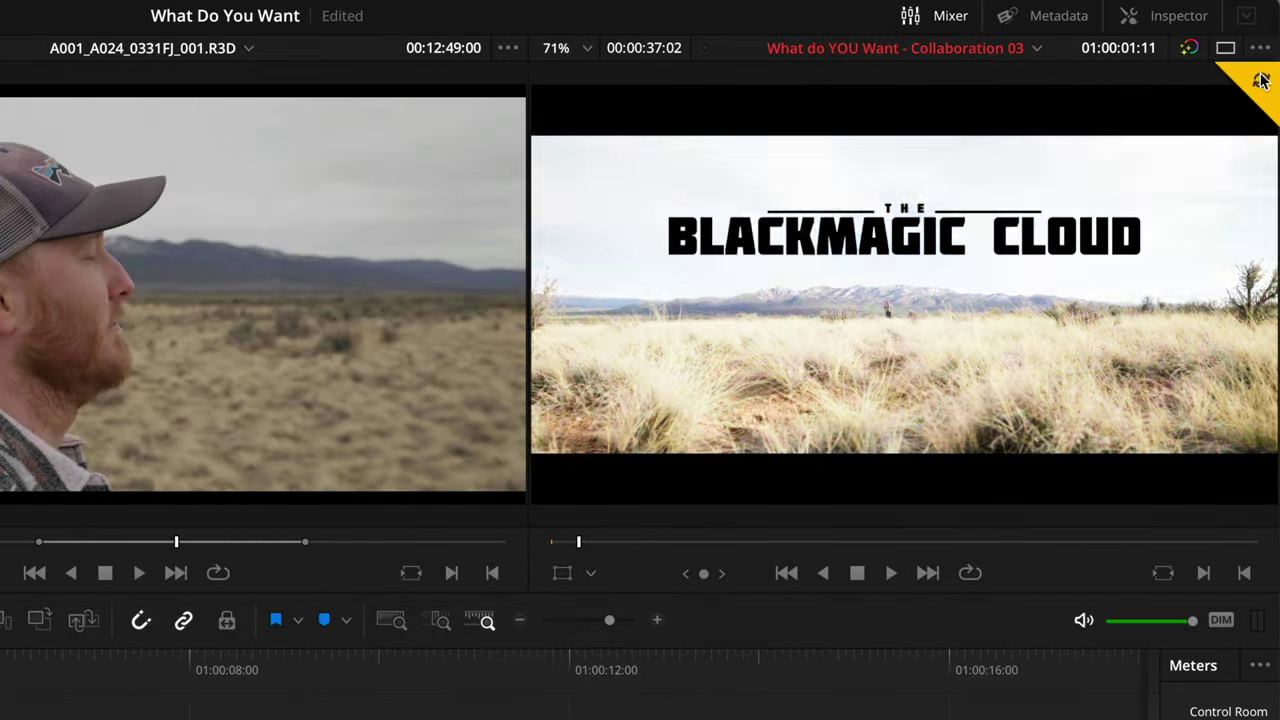
{"action": "left_click", "coordinate": [1262, 80]}
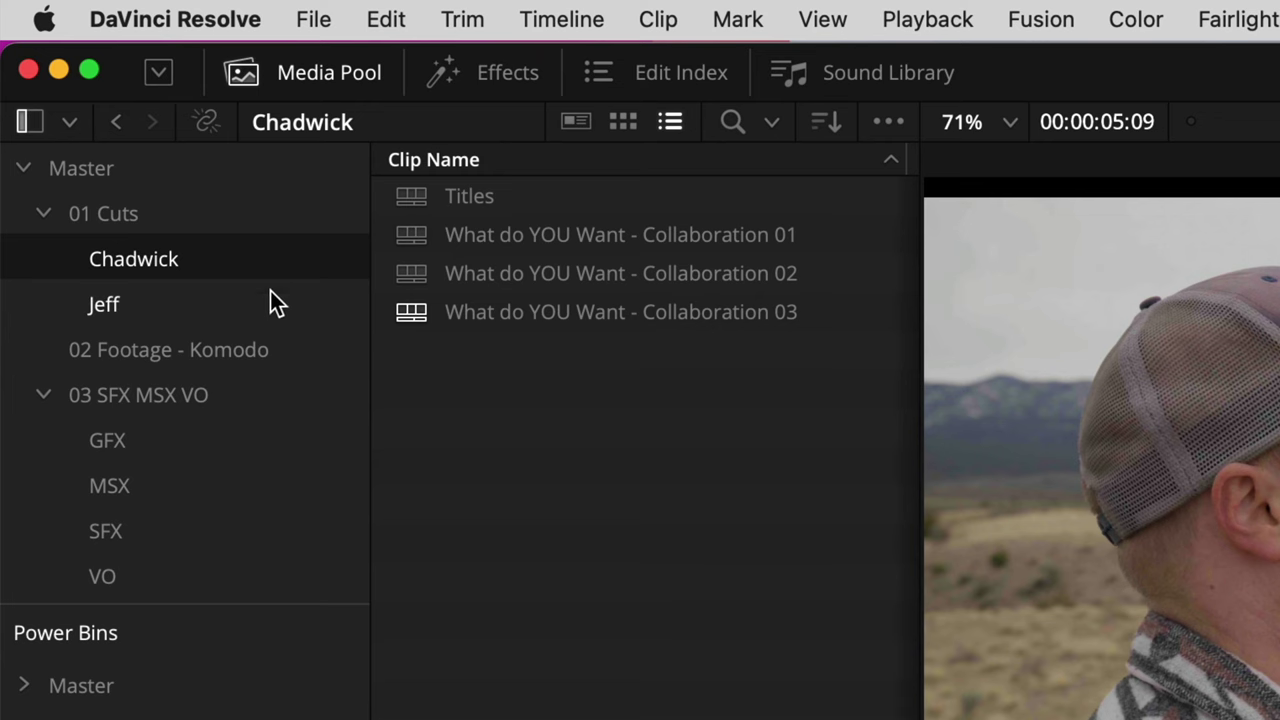
Apply Lock Bins to the Chadwick bin from its right-click menu.
{"action": "right_click", "coordinate": [160, 256]}
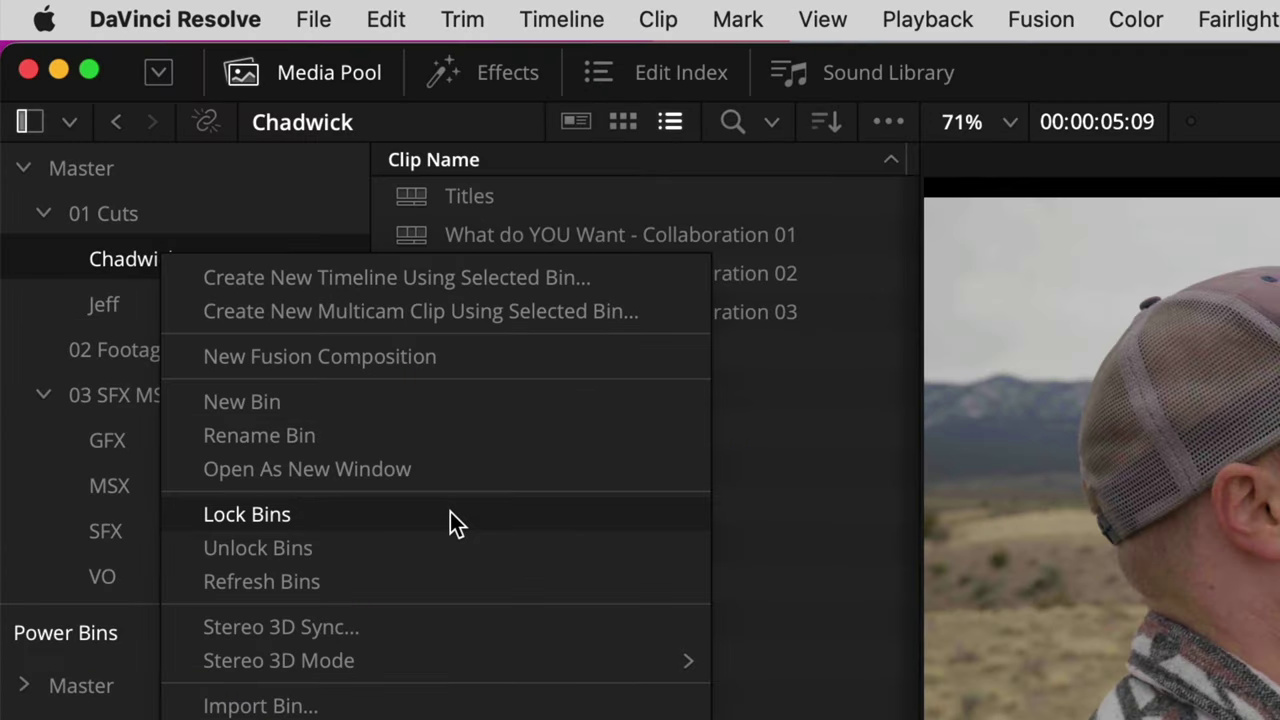
{"action": "left_click", "coordinate": [450, 514]}
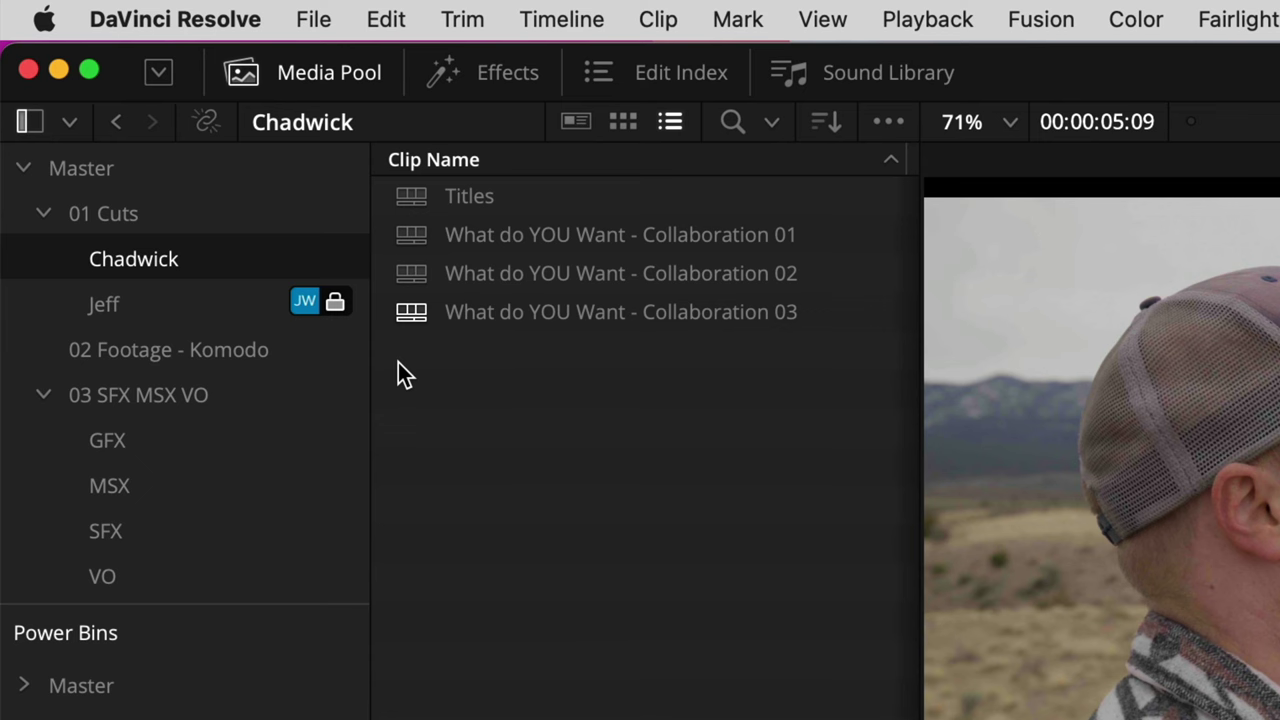
{"action": "mouse_move", "coordinate": [240, 257]}
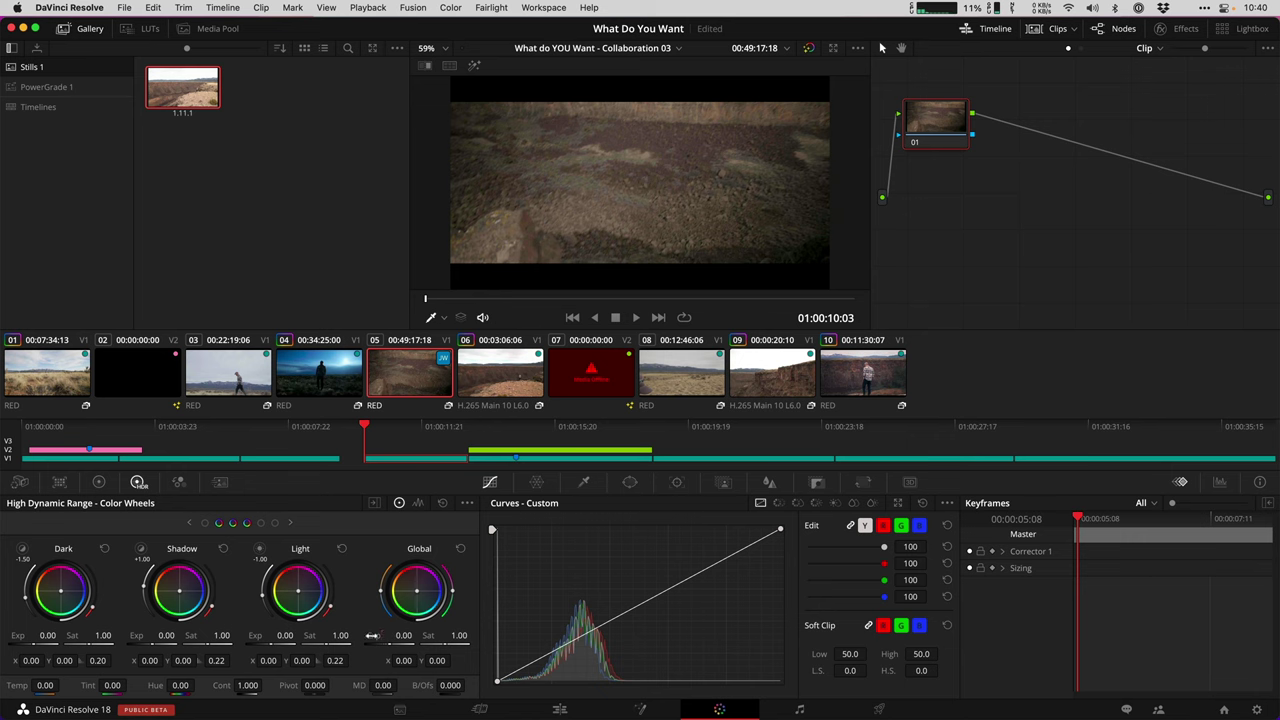
Select clip 05 and scrub the viewer to check its darker, cooler grade.
{"action": "left_click", "coordinate": [495, 383]}
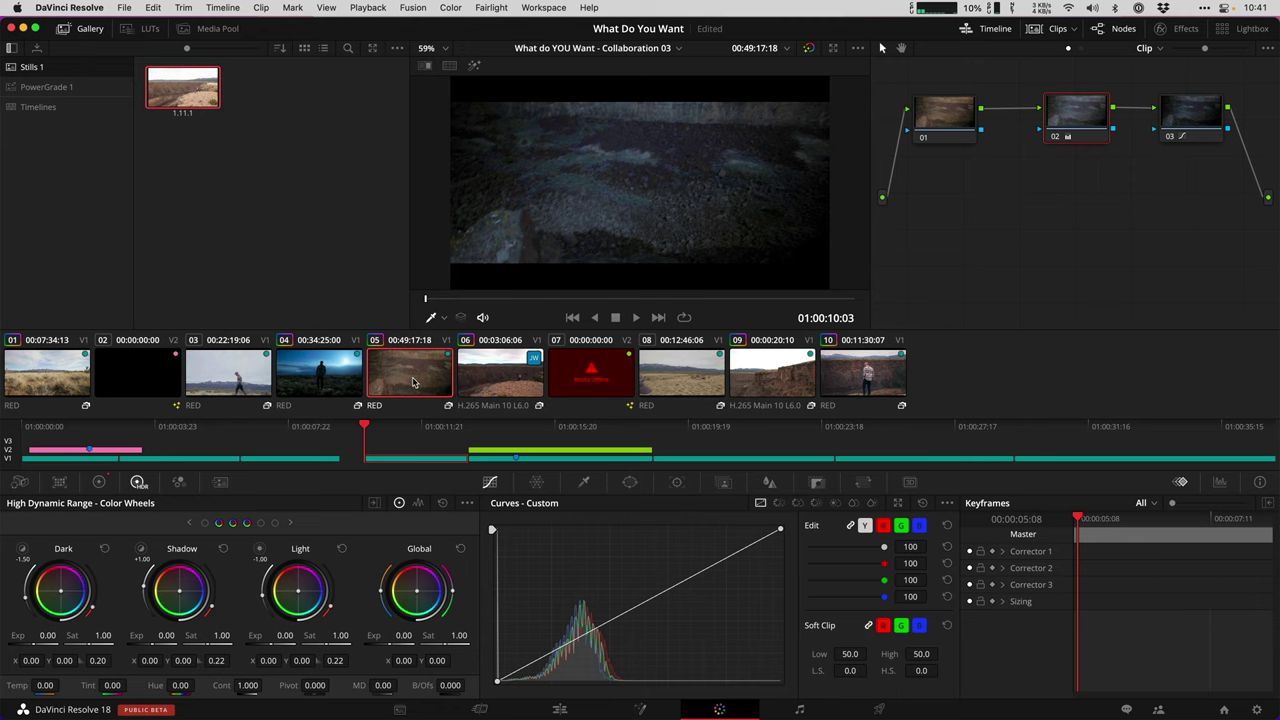
{"action": "left_click_drag", "start_coordinate": [532, 300], "coordinate": [673, 298]}
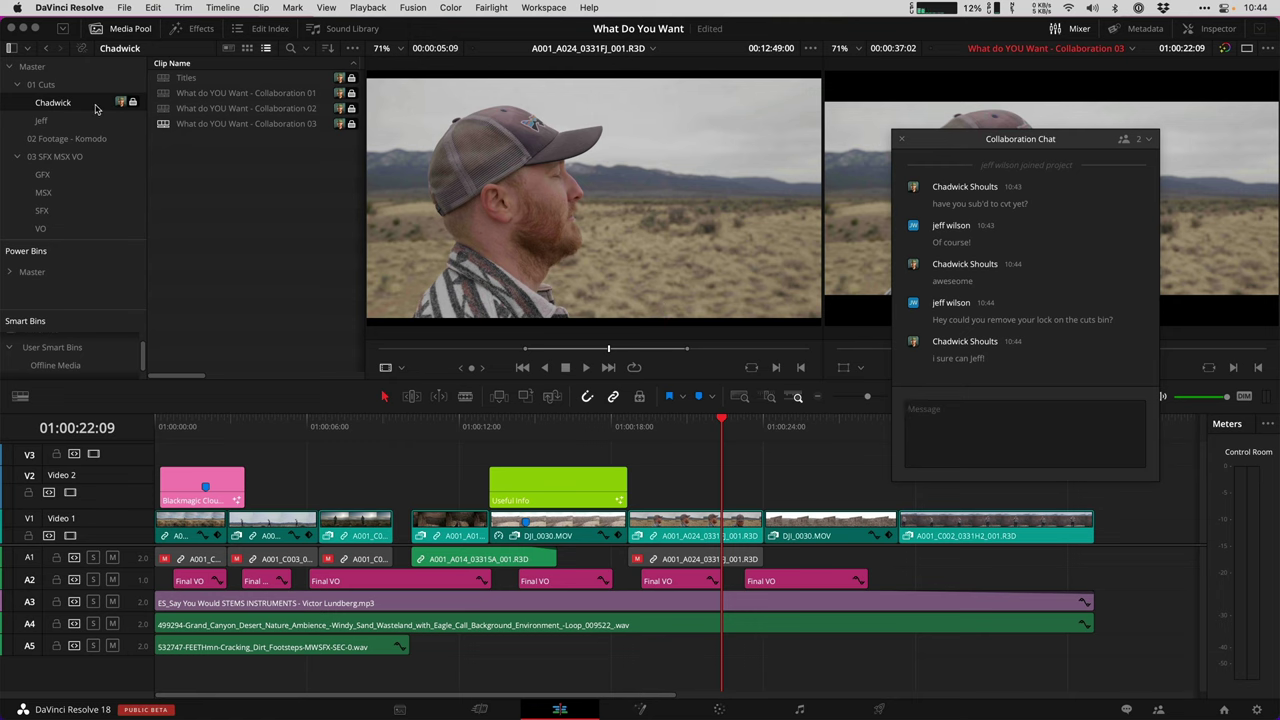
Choose Unlock Bins from the Chadwick bin's right-click menu.
{"action": "right_click", "coordinate": [96, 107]}
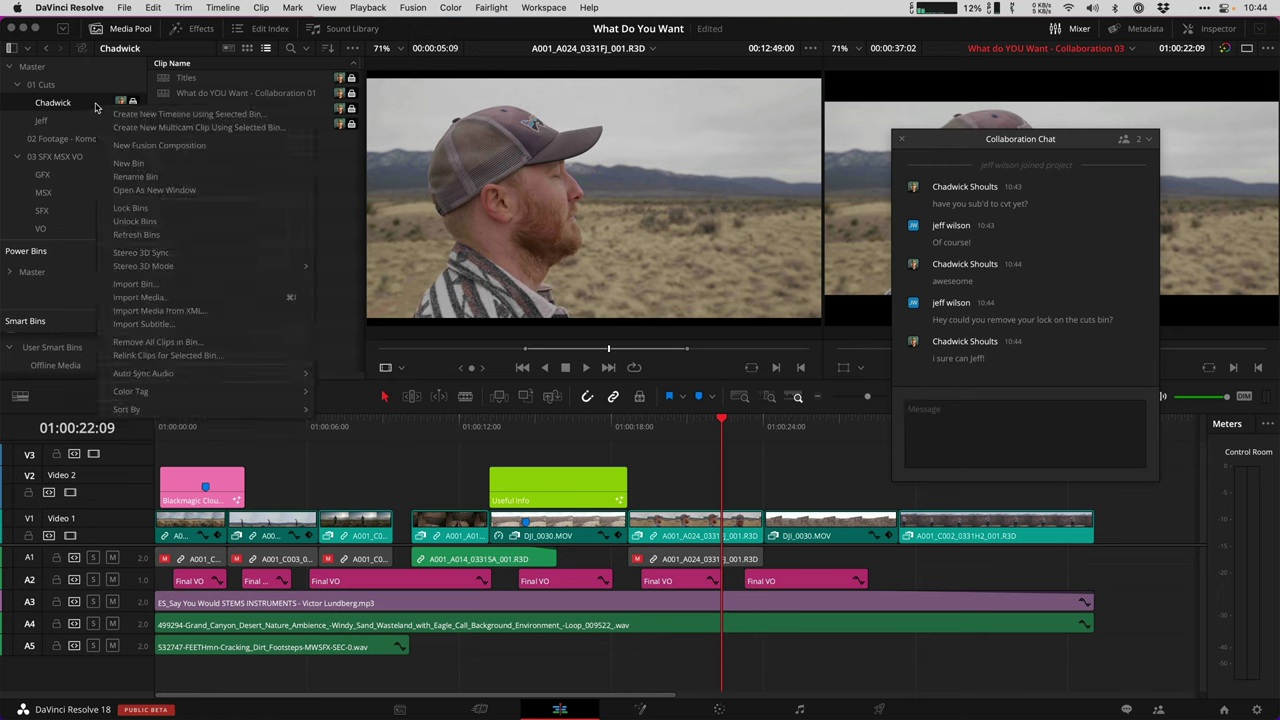
{"action": "left_click", "coordinate": [192, 221]}
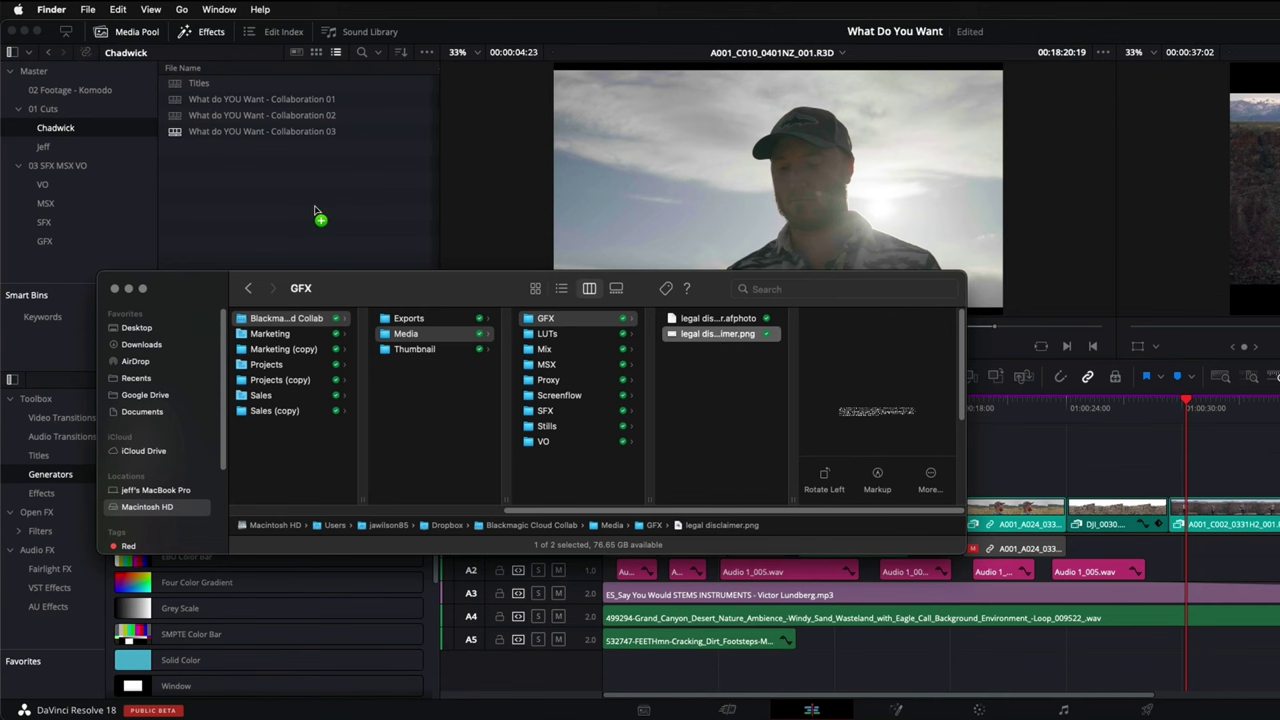
Drop legal disclaimer.png from the Dropbox GFX folder into the Media Pool.
{"action": "left_click", "coordinate": [316, 211]}
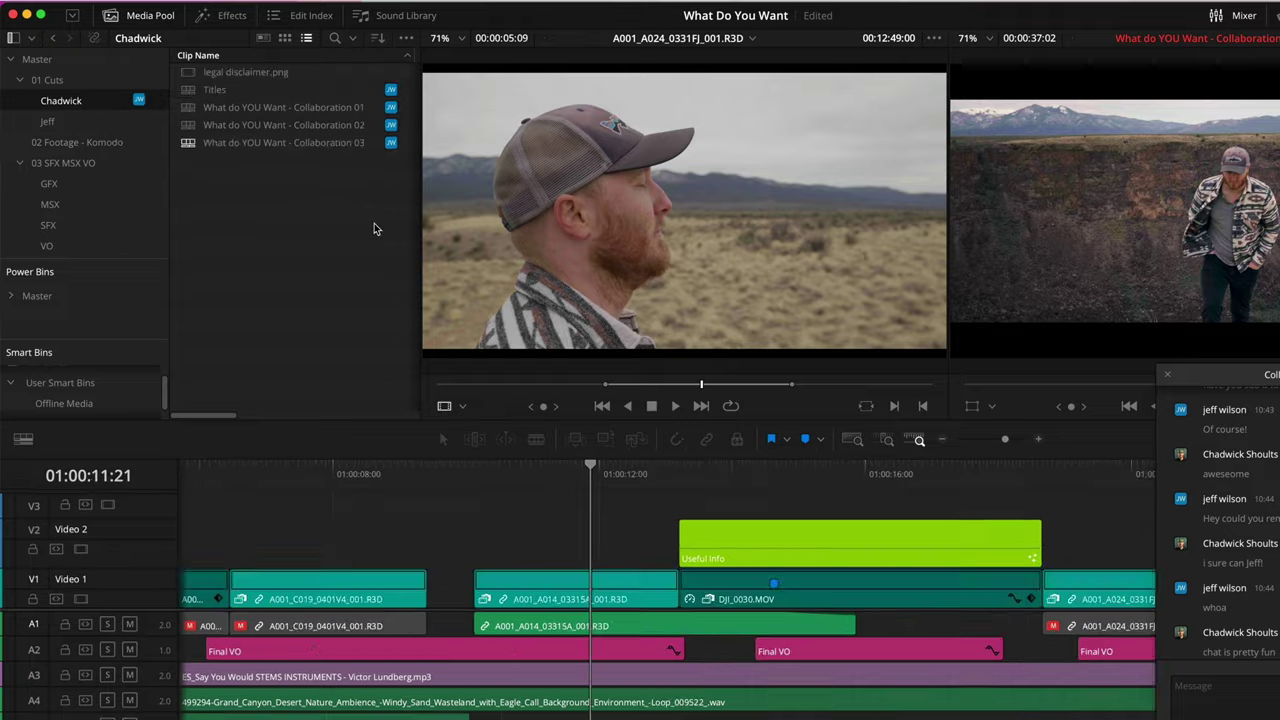
At 01:00:31:00, raise the legal disclaimer text in the frame by increasing its Inspector Position Y.
{"action": "key", "text": "super+minus"}
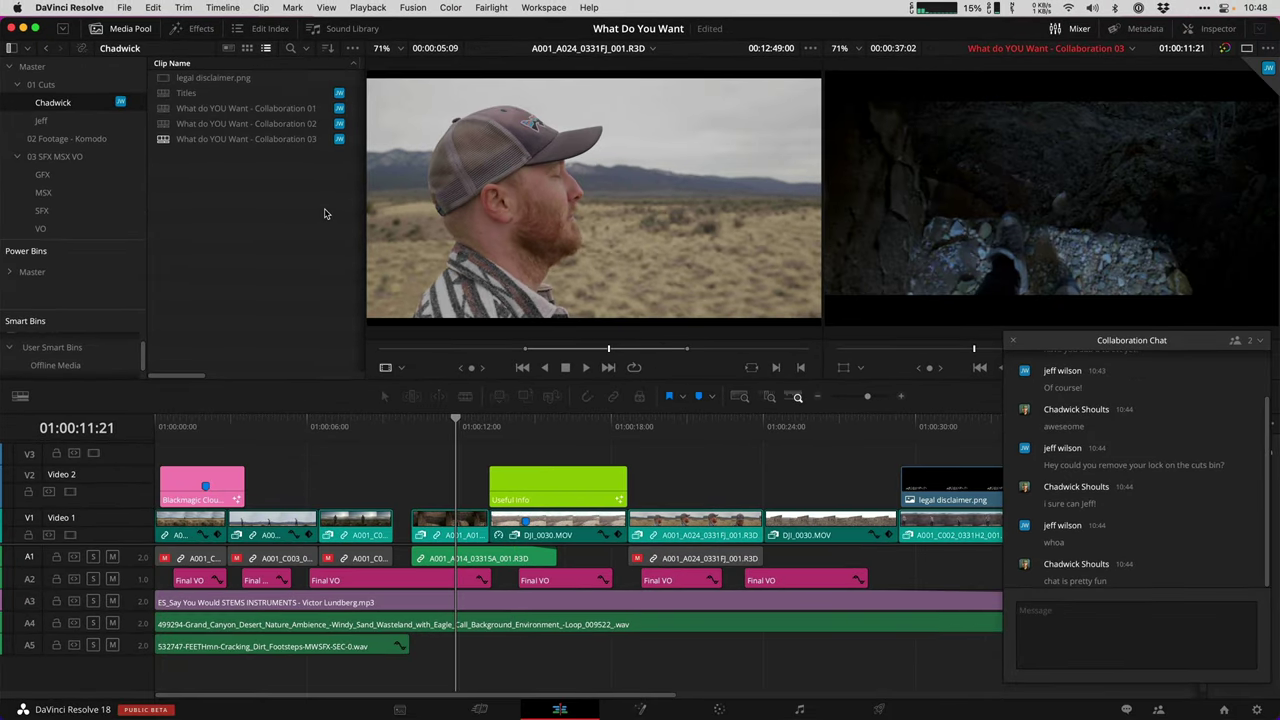
{"action": "key", "text": "super+minus"}
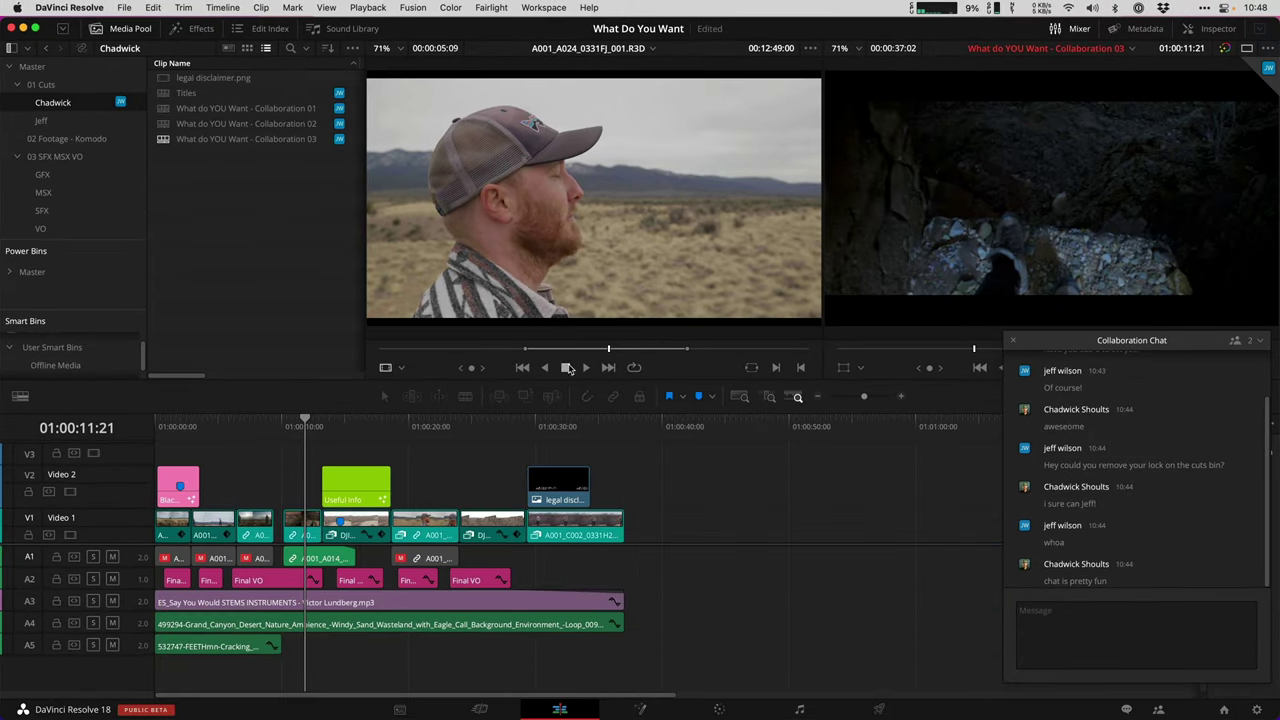
{"action": "left_click", "coordinate": [548, 423]}
{"action": "key", "text": "super+equal"}
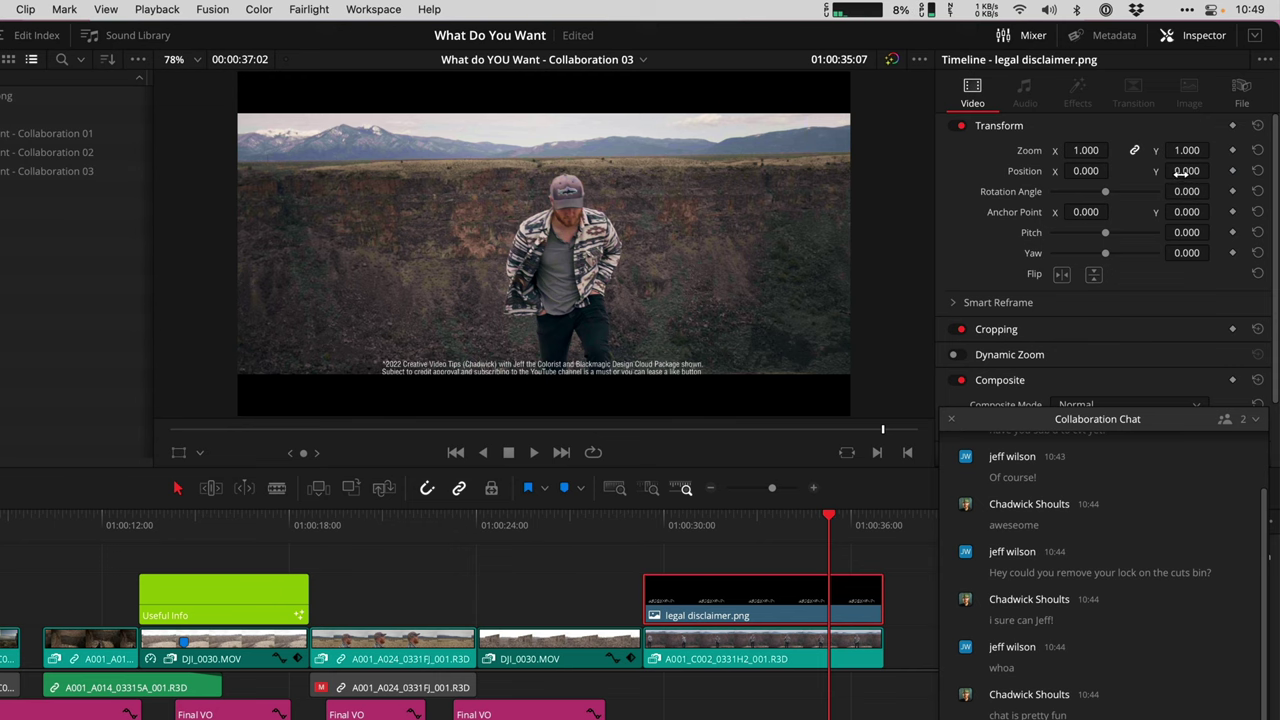
{"action": "left_click_drag", "start_coordinate": [1181, 171], "coordinate": [1210, 171]}
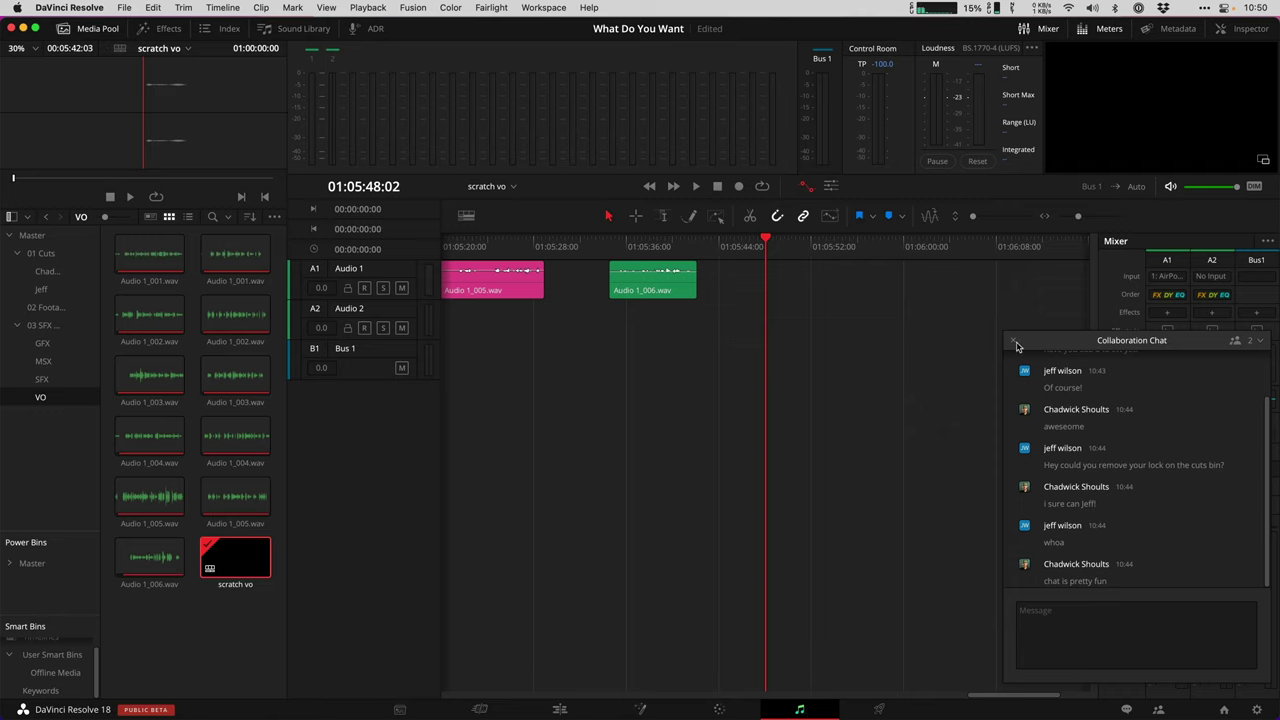
Close Collaboration Chat and make the Audio 1 track taller in the scratch vo timeline.
{"action": "left_click", "coordinate": [1013, 341]}
{"action": "left_click_drag", "start_coordinate": [368, 300], "coordinate": [361, 433]}
{"action": "key", "text": "super+comma"}
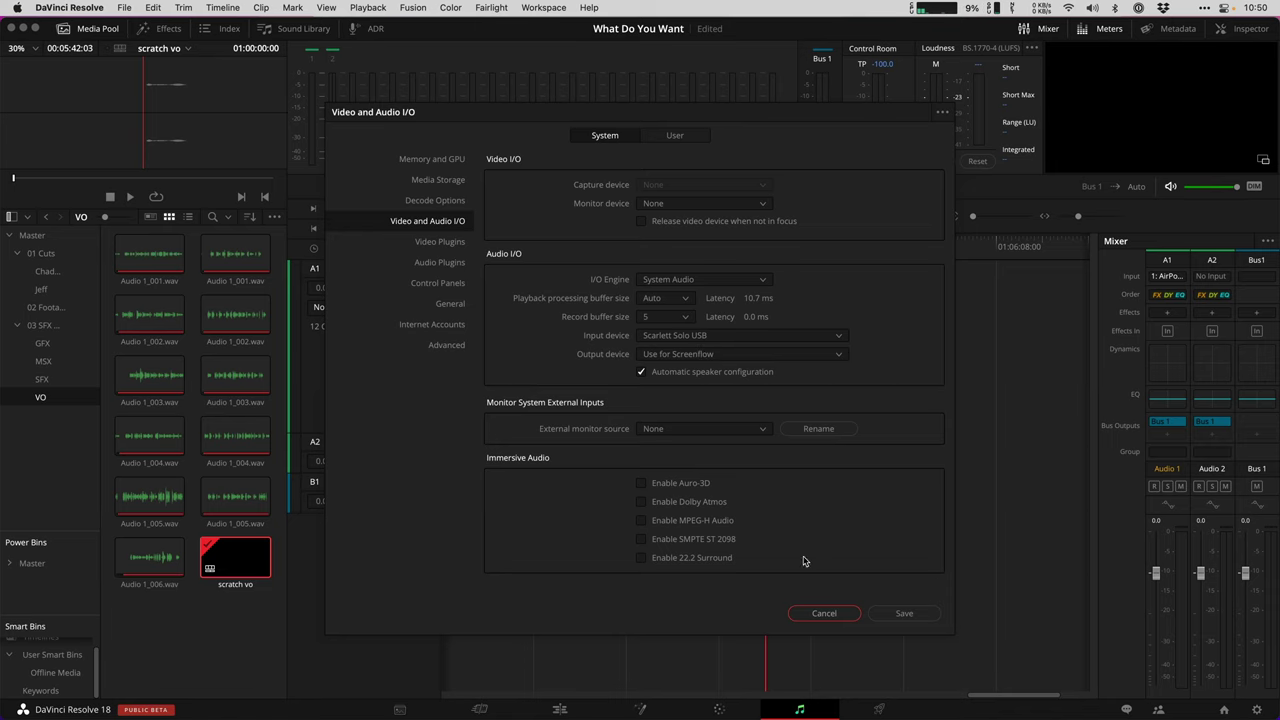
Show Project Settings' Capture and Playback page, capturing ProRes 422 HQ clips into Media/VO.
{"action": "left_click", "coordinate": [822, 613]}
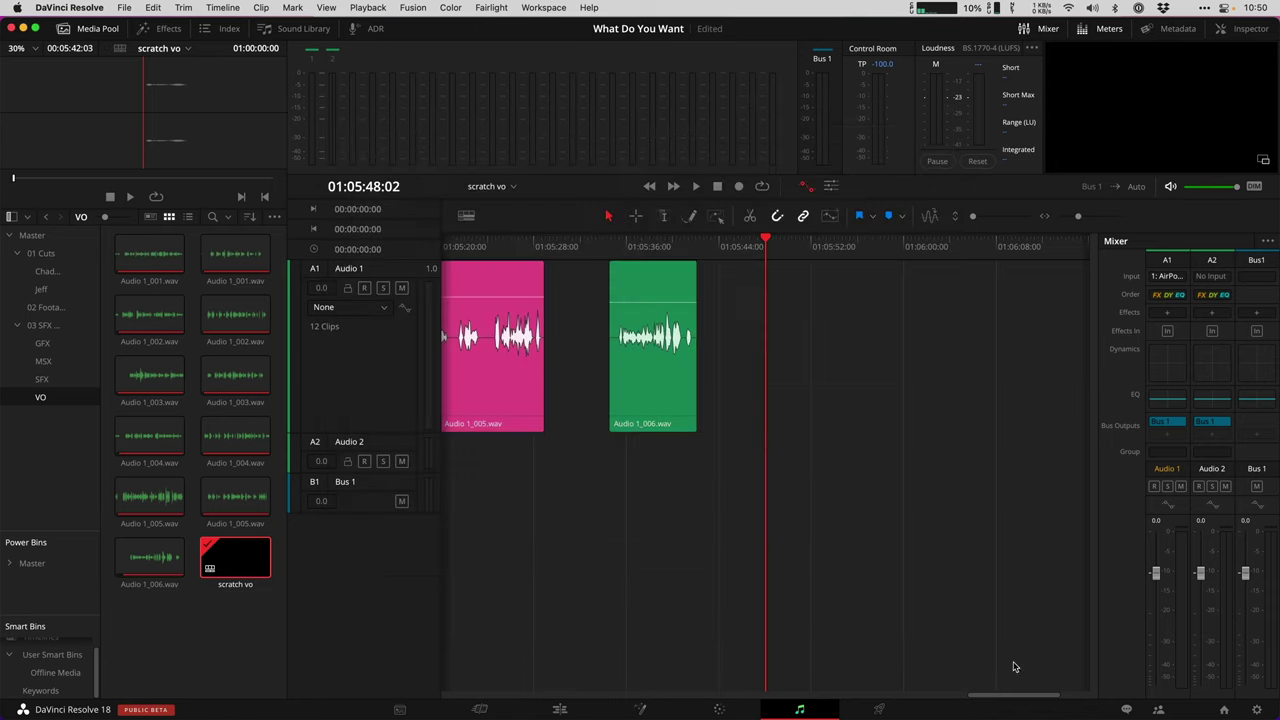
{"action": "left_click", "coordinate": [1256, 710]}
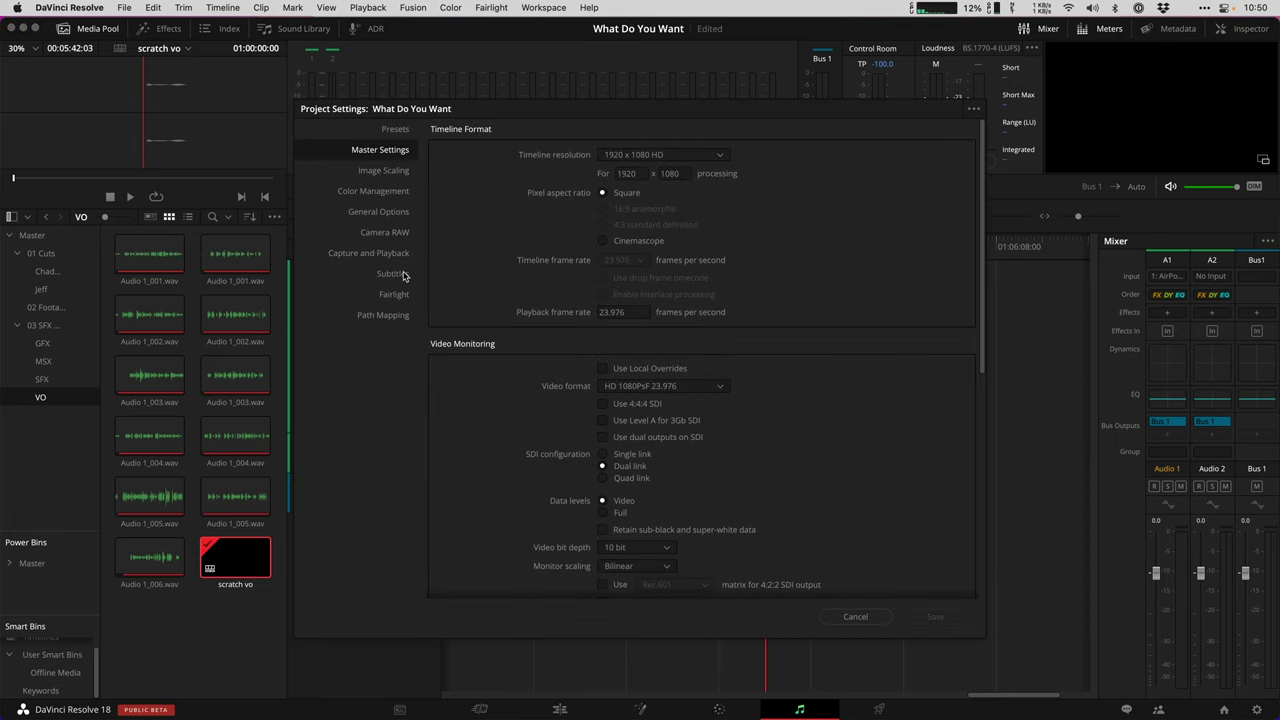
{"action": "left_click", "coordinate": [398, 255]}
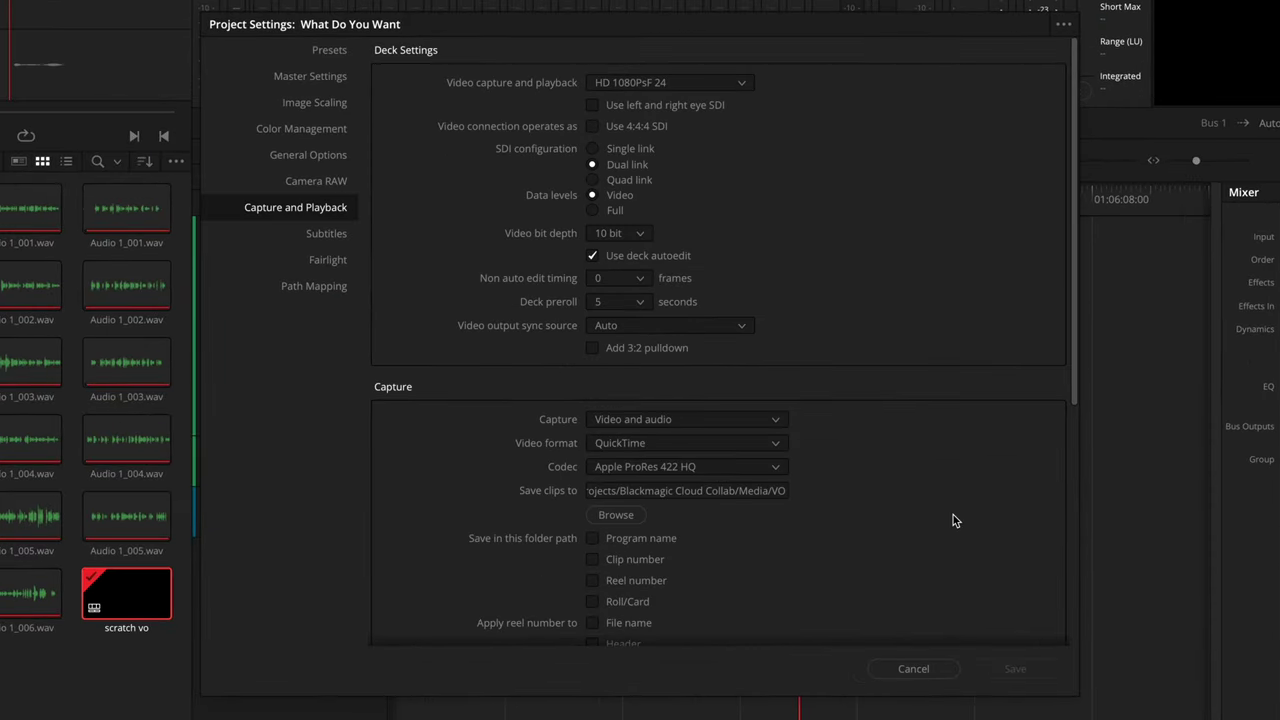
{"action": "scroll", "coordinate": [746, 463], "scroll_direction": "down", "scroll_amount": 2}
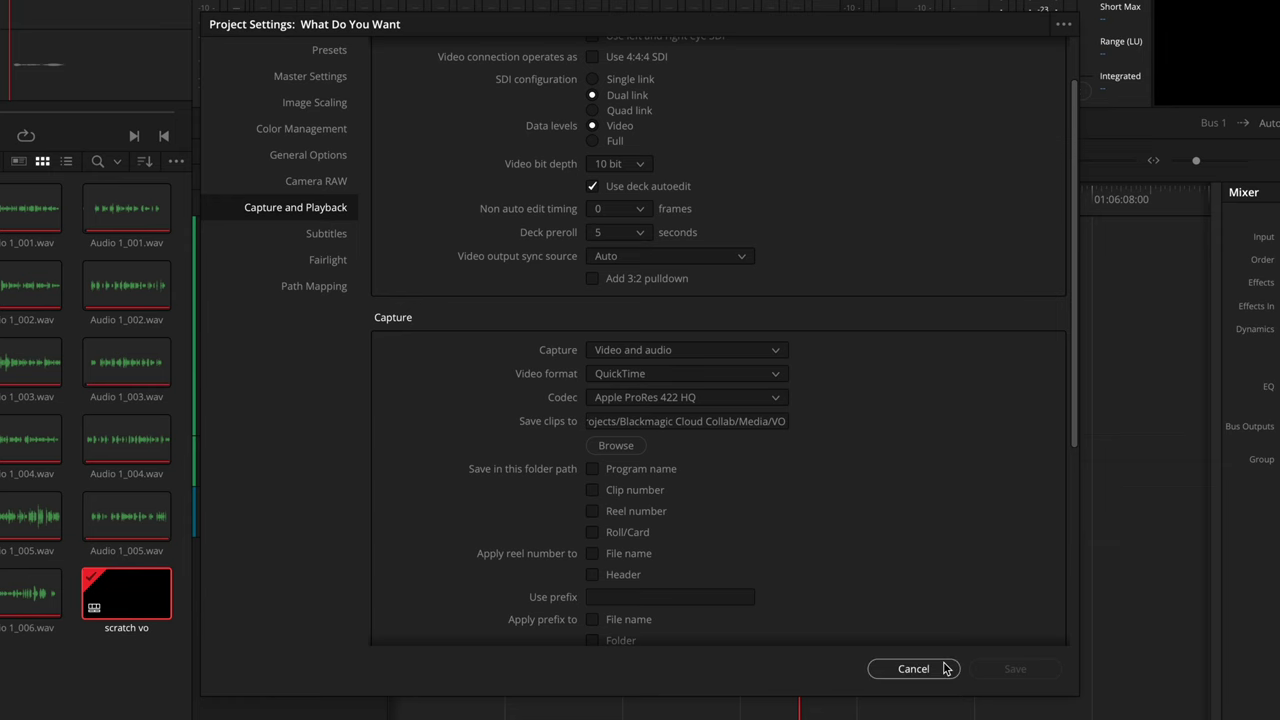
Patch the Scarlett Solo USB input to the Audio 1 track.
{"action": "left_click", "coordinate": [913, 668]}
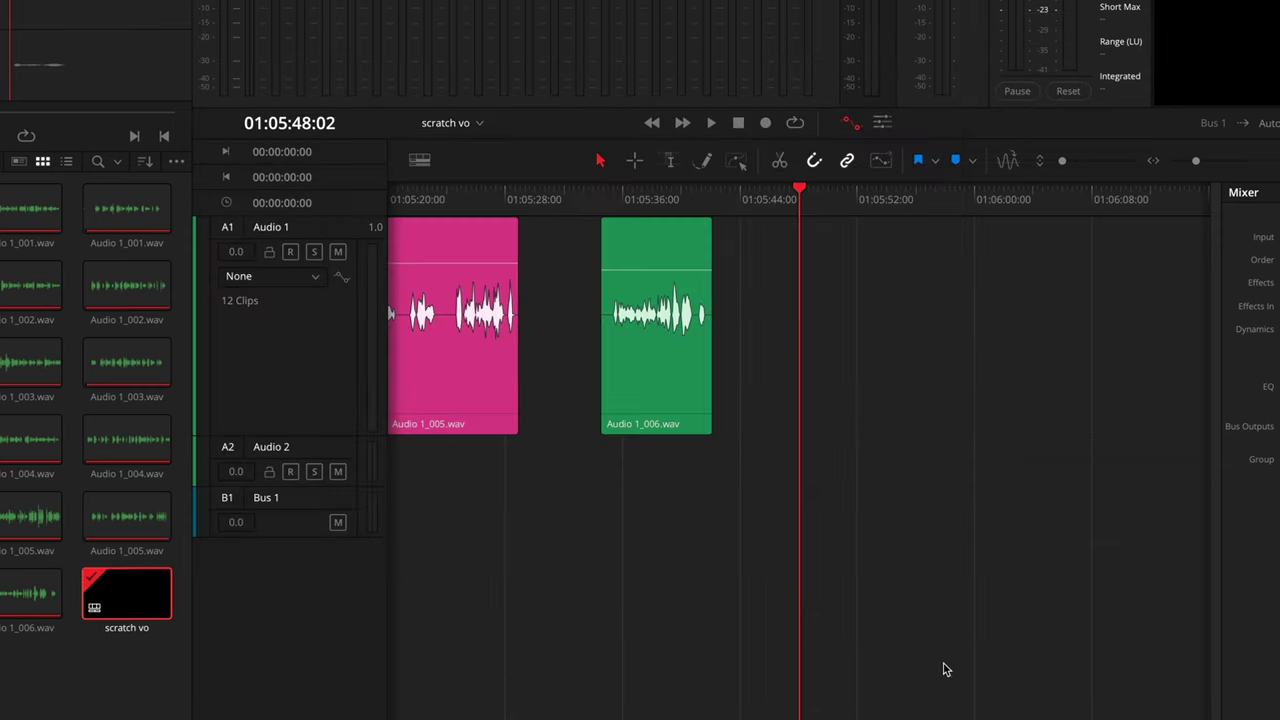
{"action": "left_click", "coordinate": [1167, 277]}
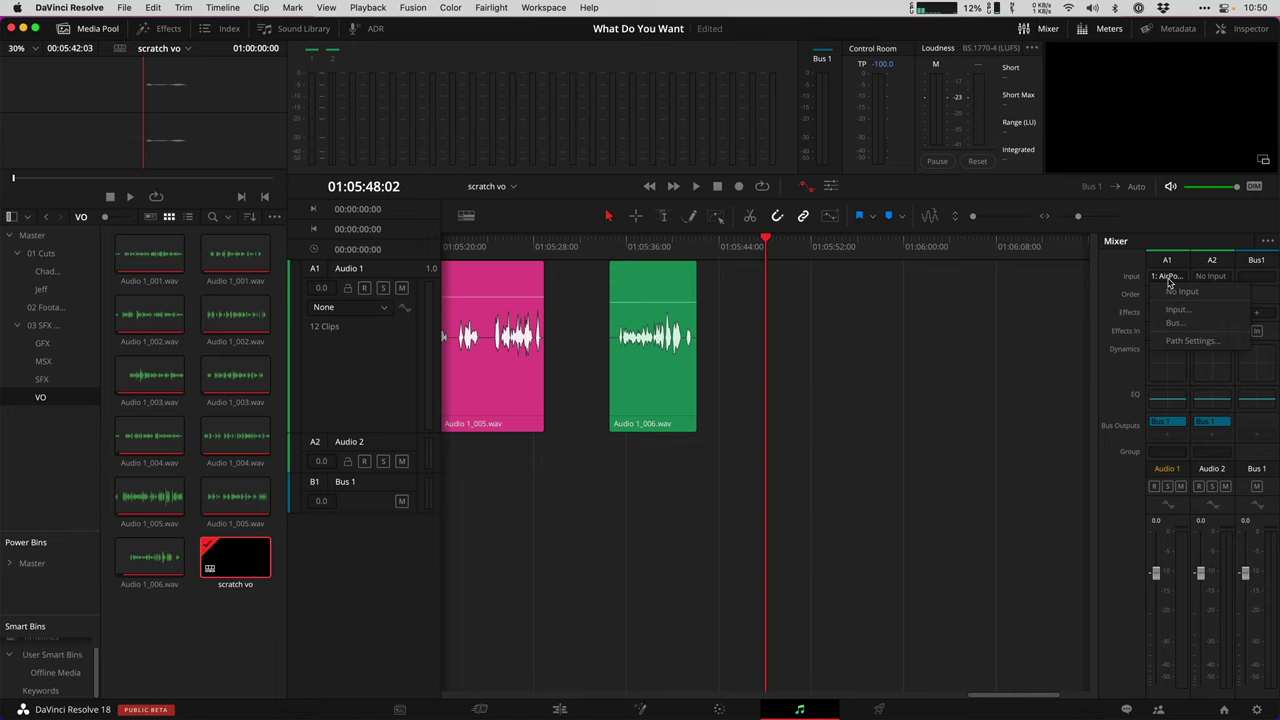
{"action": "left_click", "coordinate": [1176, 309]}
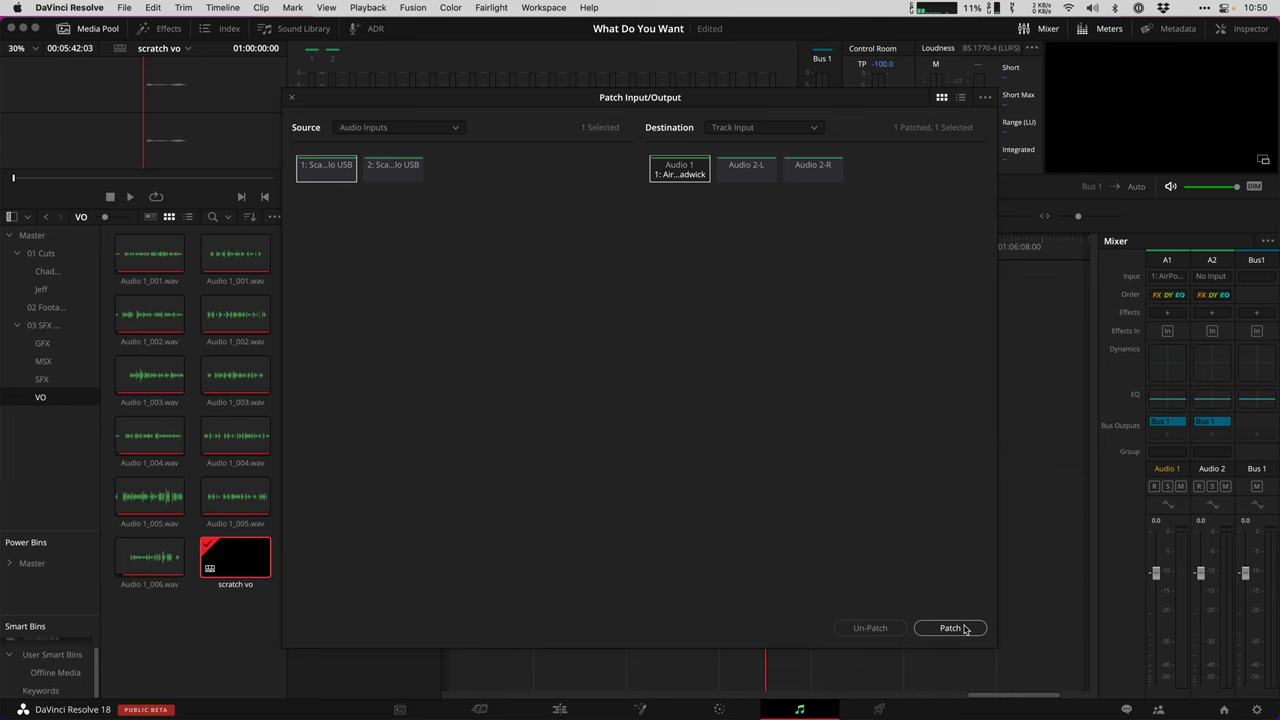
{"action": "left_click", "coordinate": [964, 628]}
{"action": "left_click", "coordinate": [291, 97]}
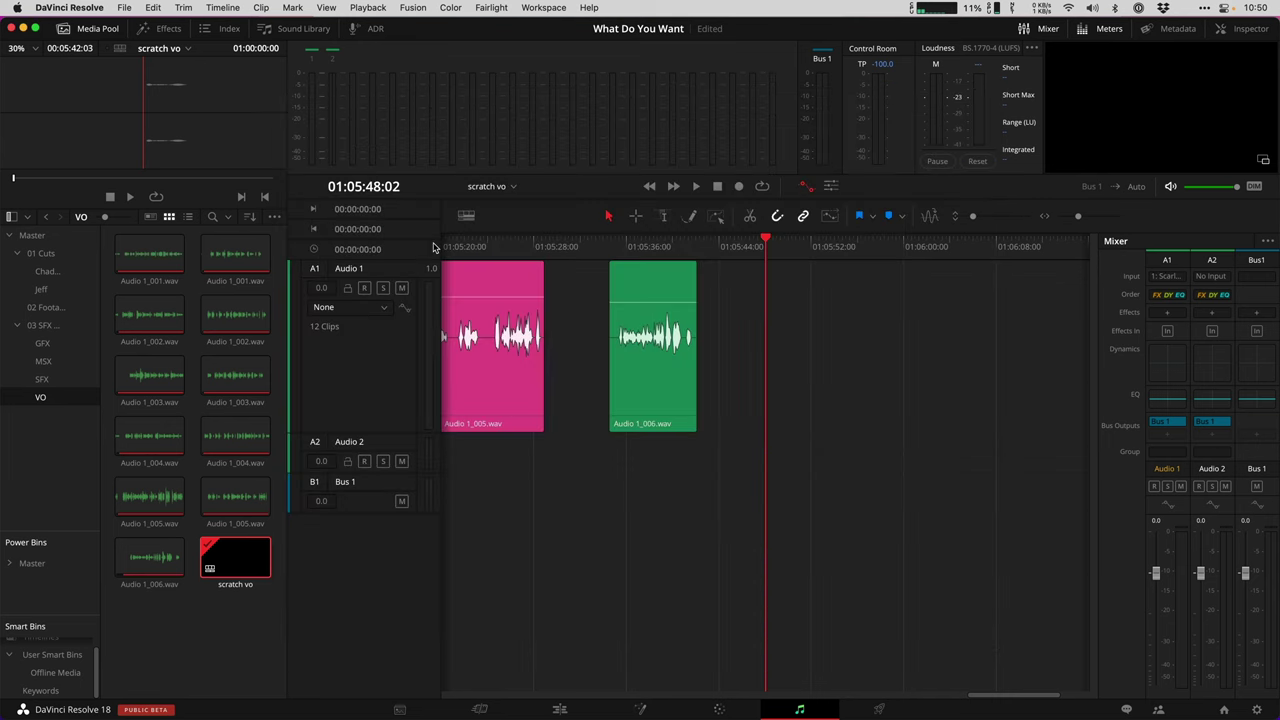
Arm and mute Audio 1, then record the voiceover take Audio 1_007.wav.
{"action": "left_click", "coordinate": [366, 290]}
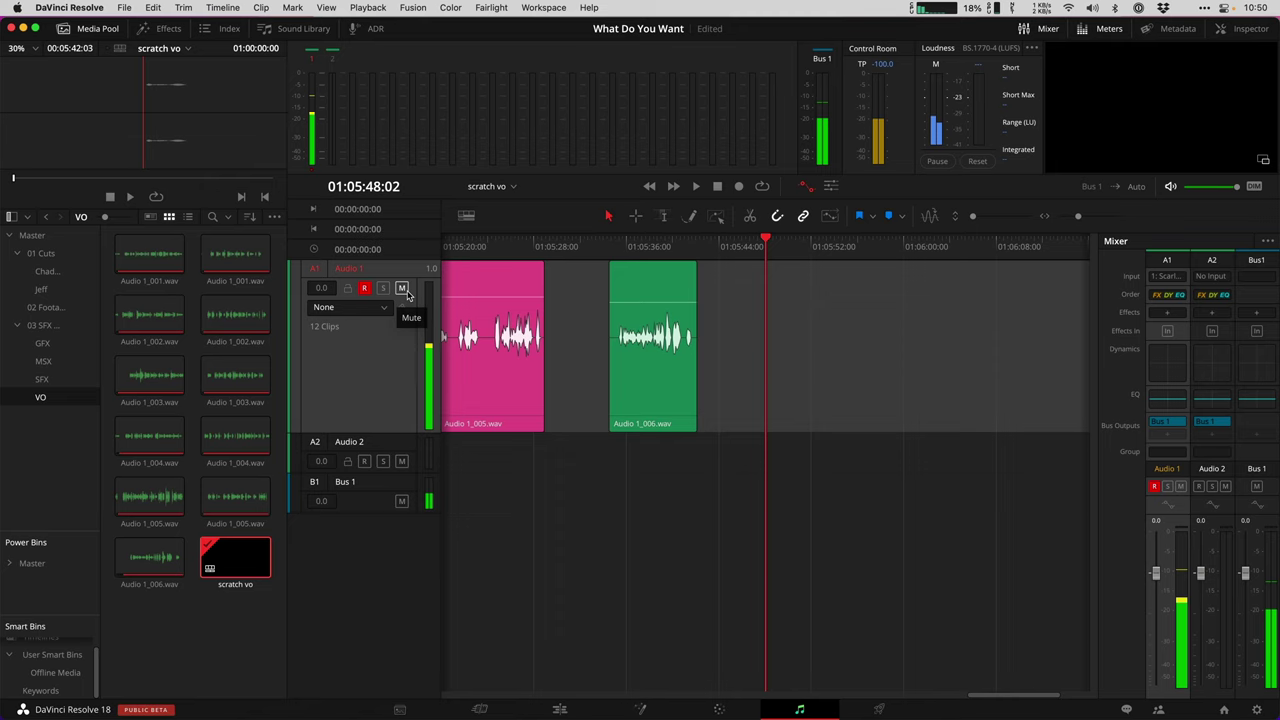
{"action": "left_click", "coordinate": [402, 289]}
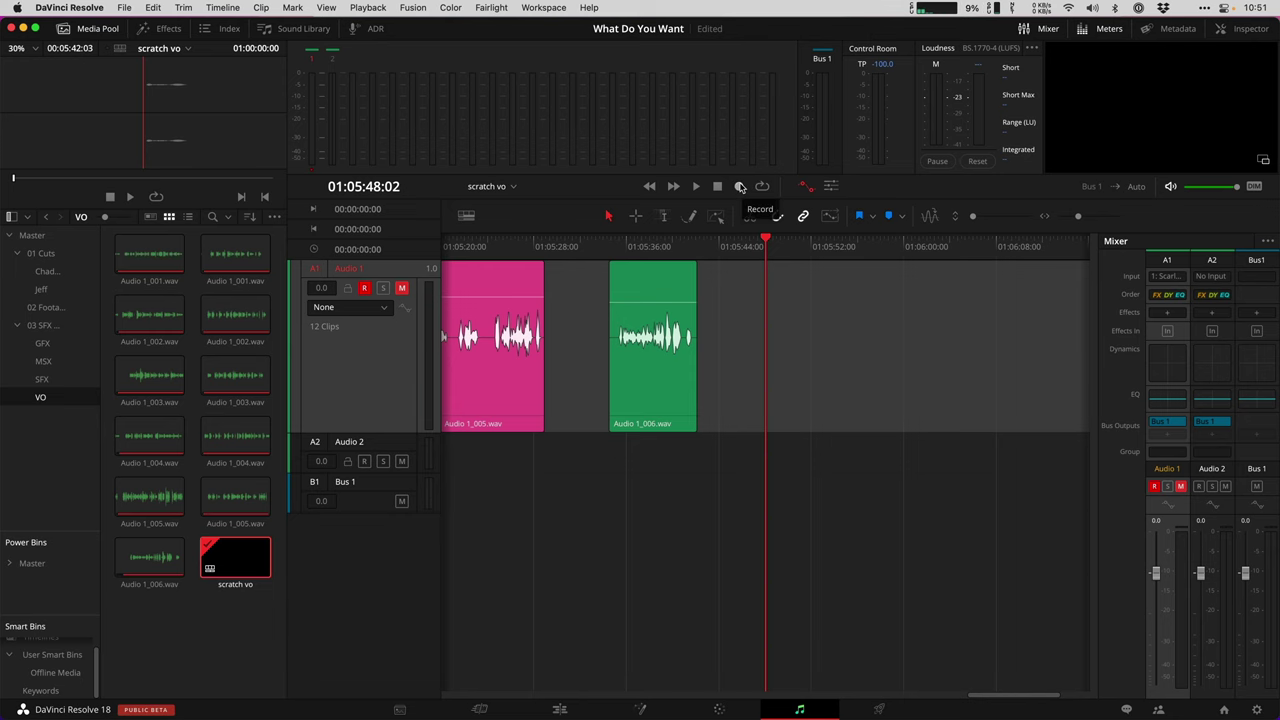
{"action": "left_click", "coordinate": [740, 187]}
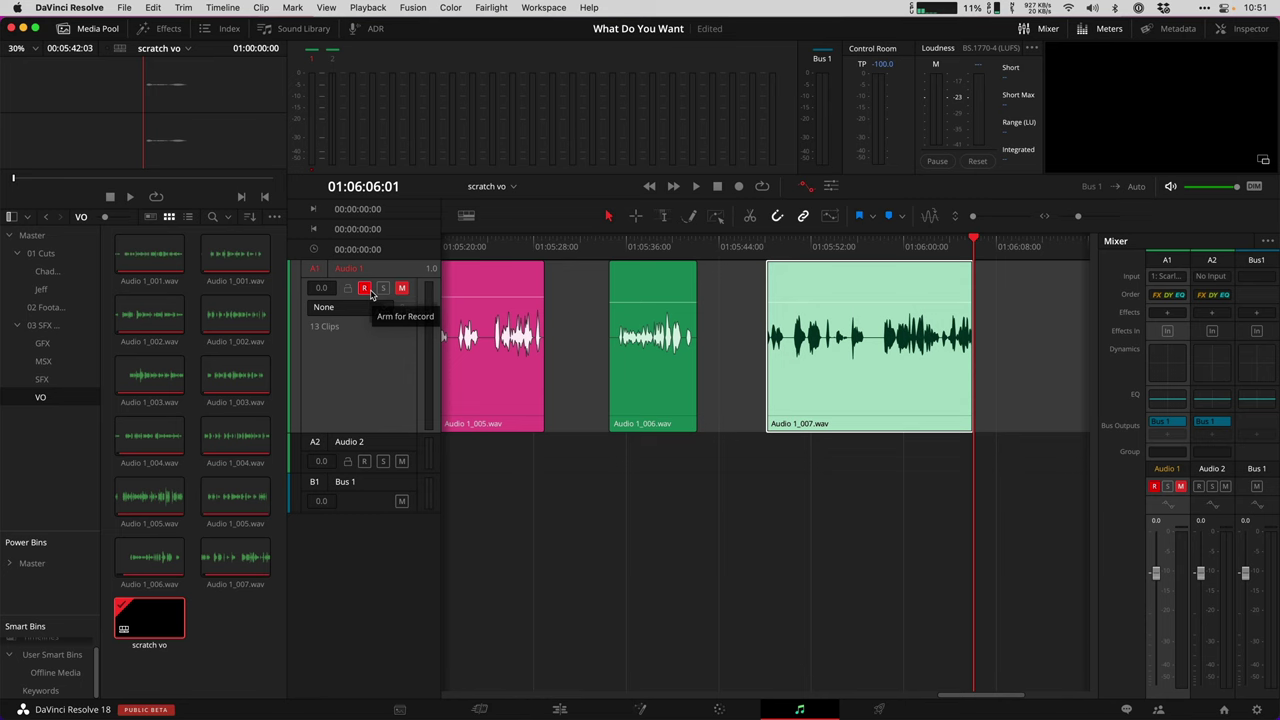
{"action": "left_click", "coordinate": [365, 289]}
Unmute Audio 1, then copy the new voiceover clip on the Edit page.
{"action": "left_click", "coordinate": [403, 289]}
{"action": "left_click", "coordinate": [686, 561]}
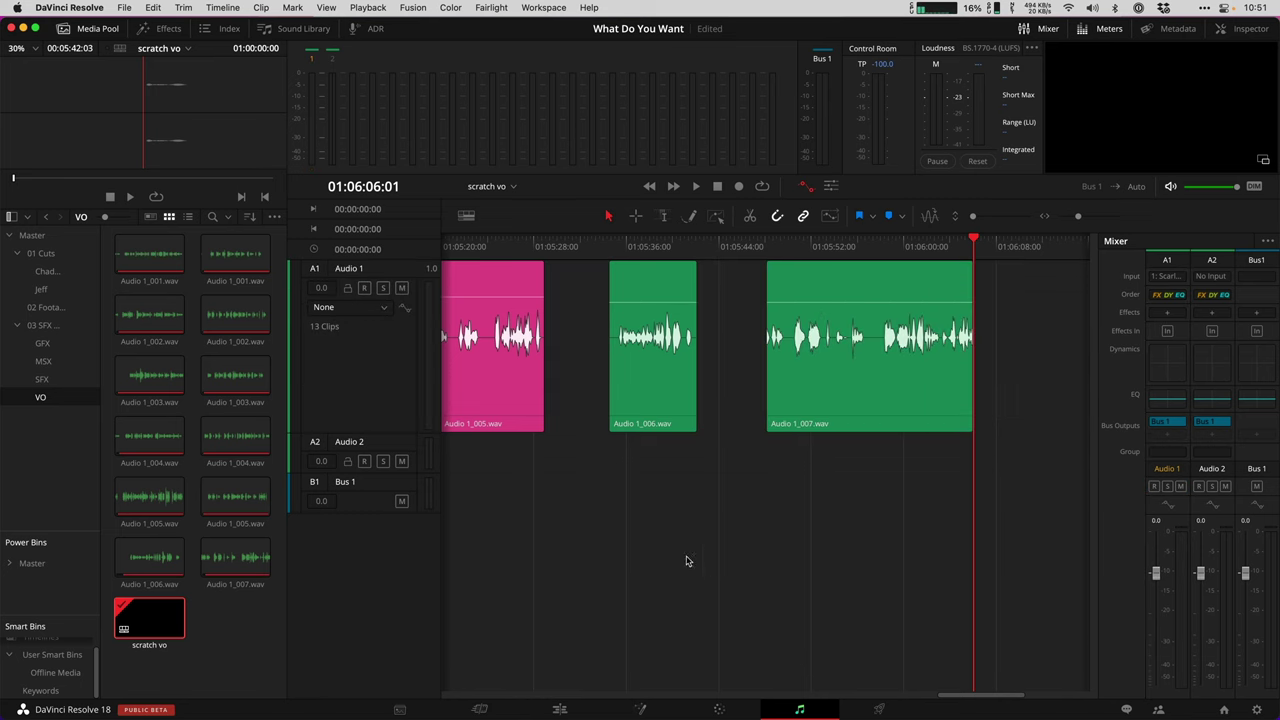
{"action": "left_click", "coordinate": [578, 711]}
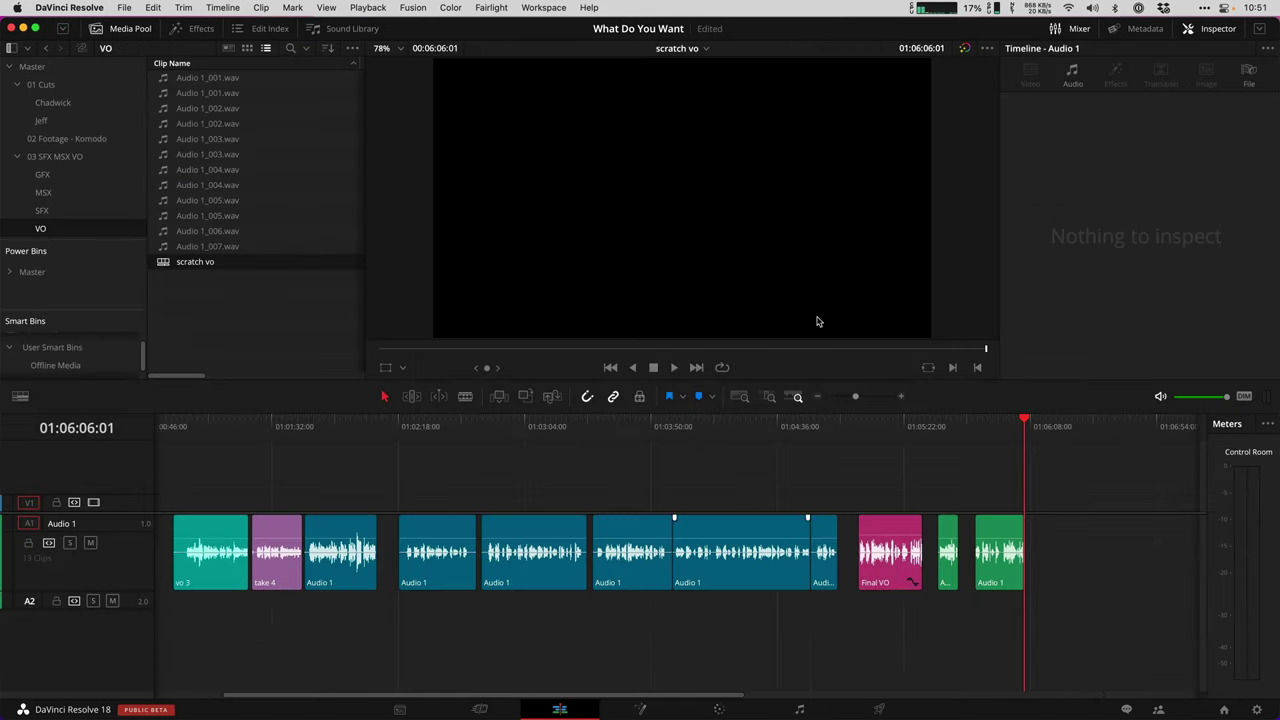
{"action": "left_click", "coordinate": [993, 572]}
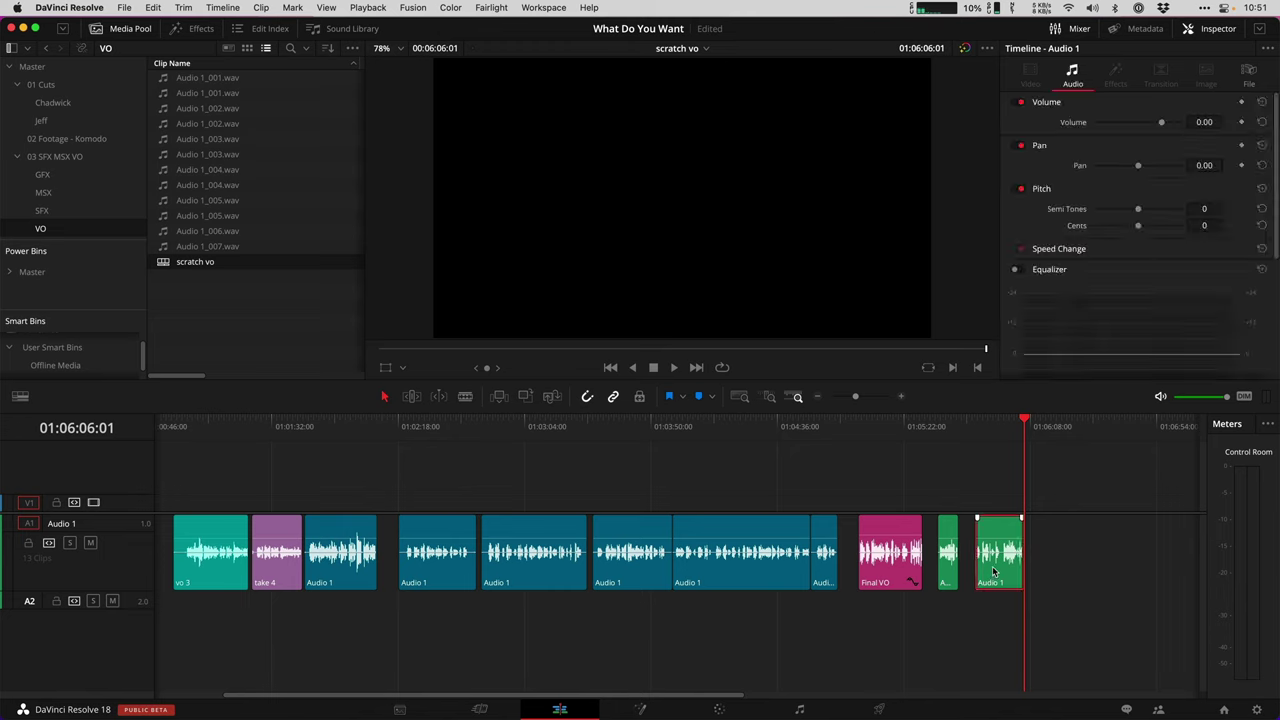
{"action": "key", "text": "super+c"}
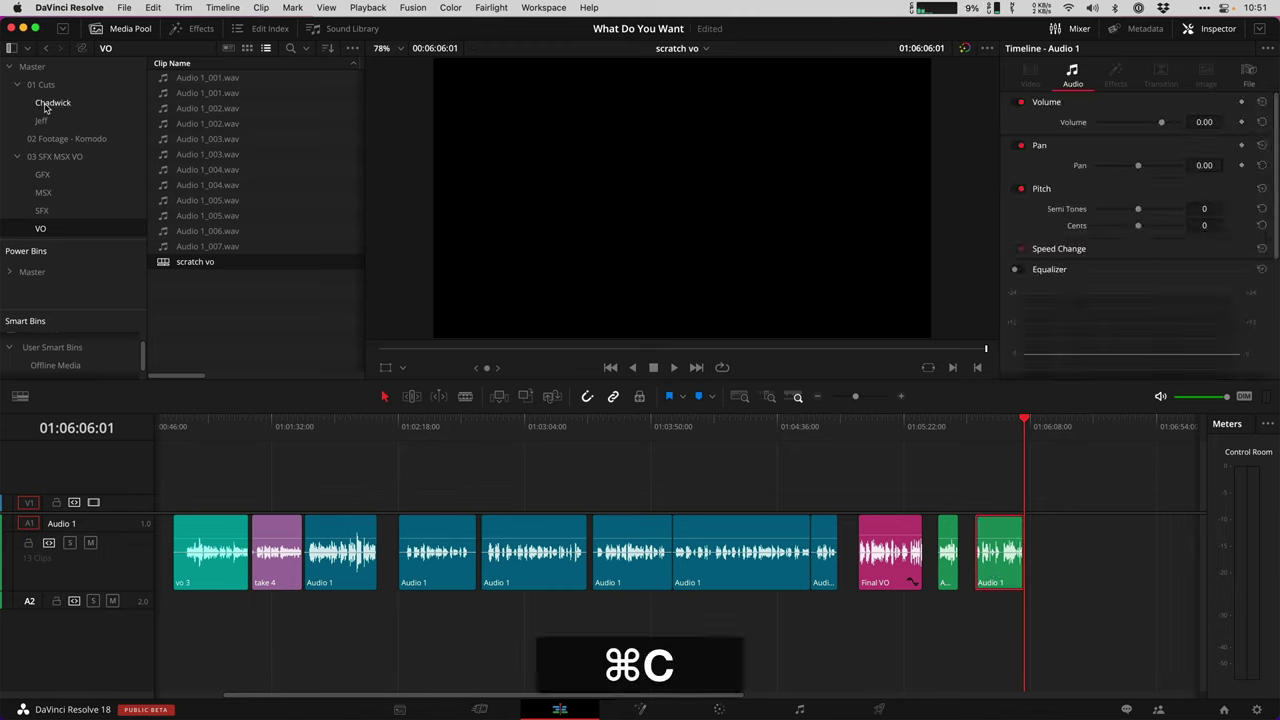
Paste the voiceover take onto Audio 1 in the Collaboration 03 timeline.
{"action": "left_click", "coordinate": [46, 104]}
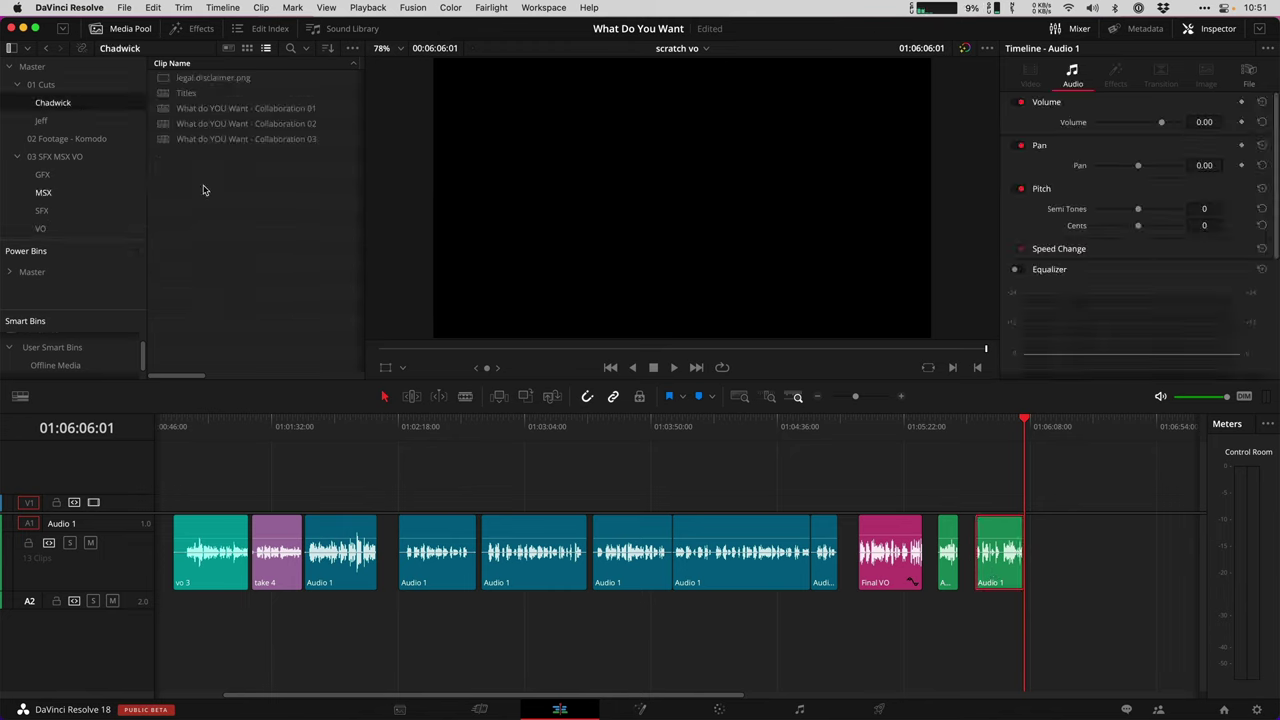
{"action": "double_click", "coordinate": [166, 143]}
{"action": "left_click", "coordinate": [838, 421]}
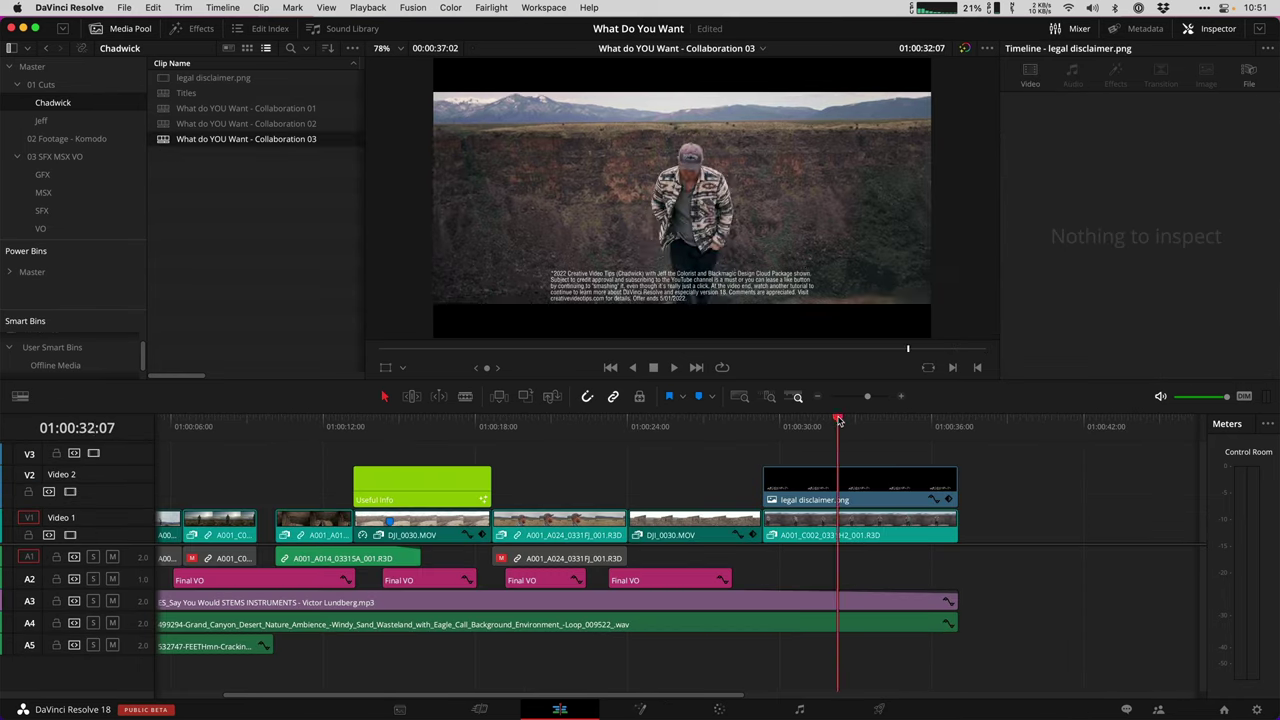
{"action": "key", "text": "super+v"}
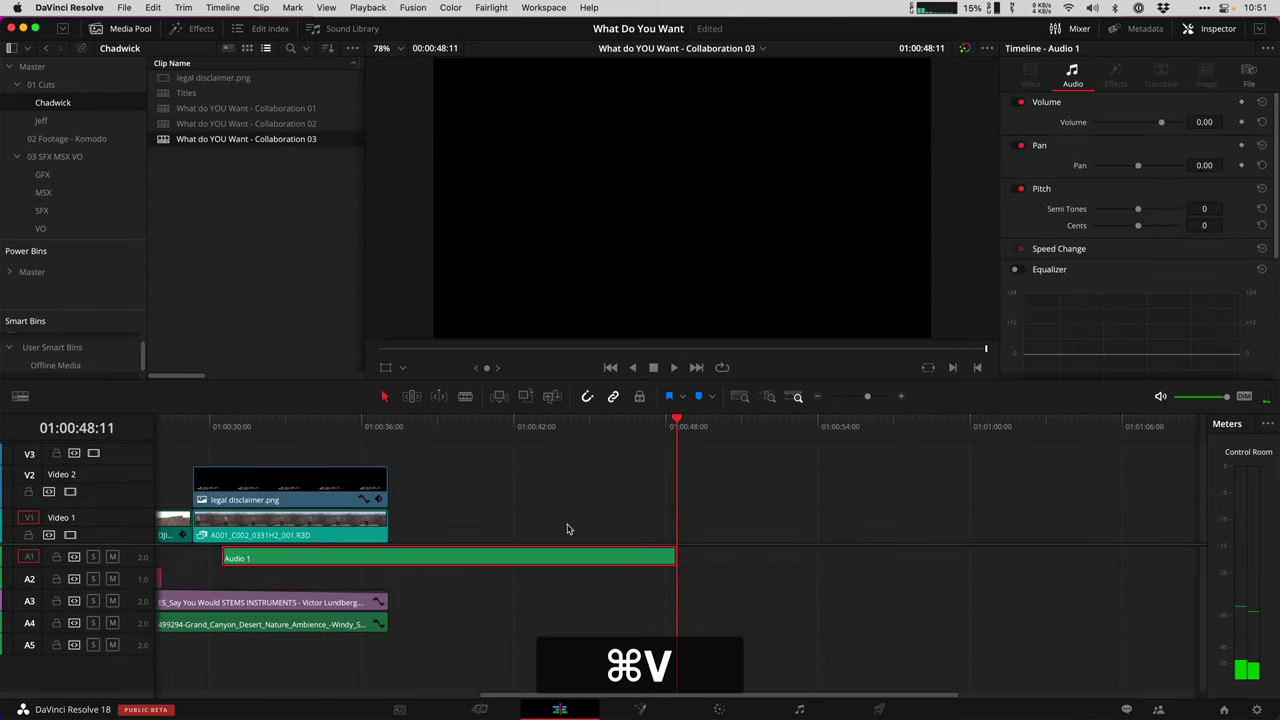
{"action": "left_click_drag", "start_coordinate": [22, 568], "coordinate": [20, 604]}
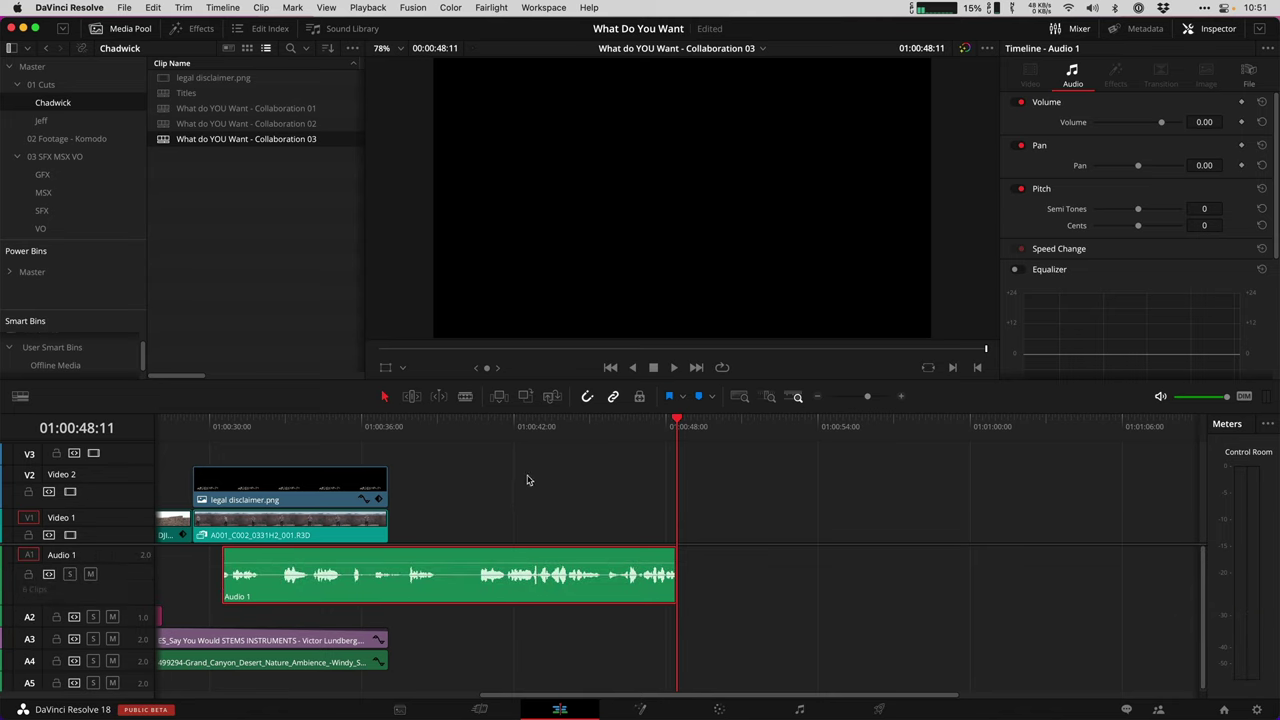
Trim the take to the section between 01:00:40:09 and 01:00:45:13.
{"action": "left_click", "coordinate": [473, 423]}
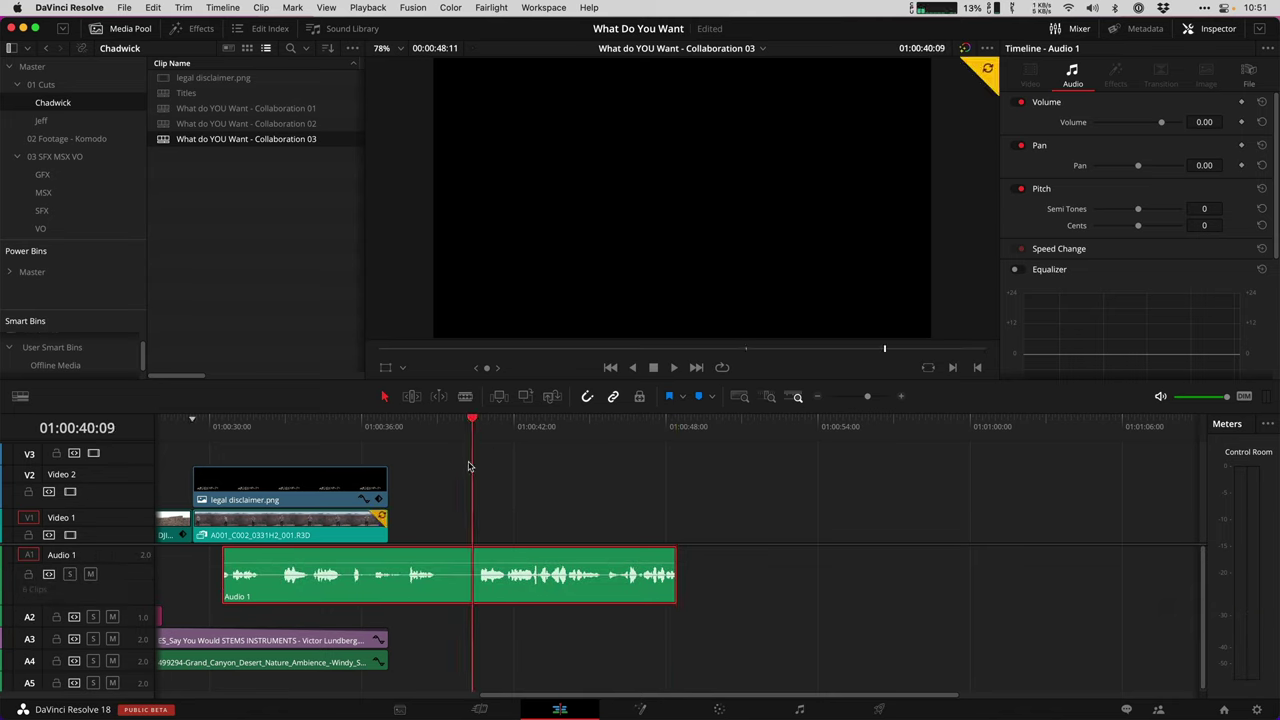
{"action": "key", "text": "super+b"}
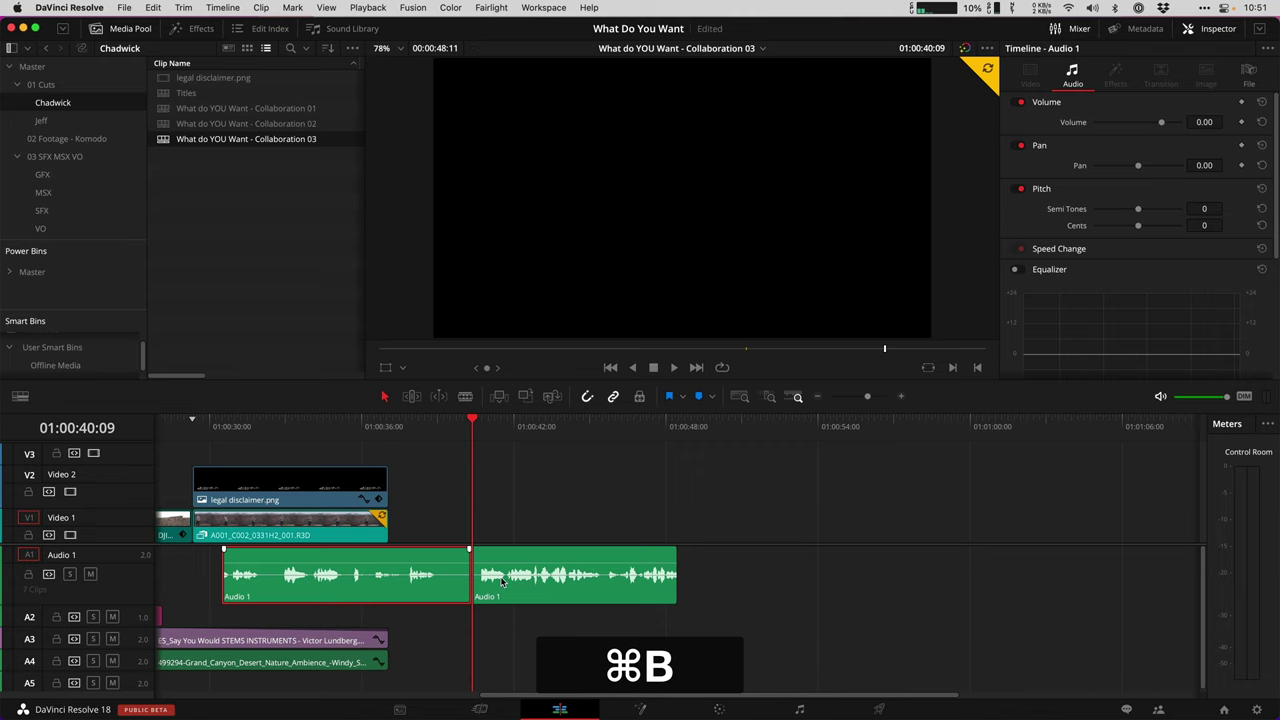
{"action": "key", "text": "BackSpace"}
{"action": "key", "text": "space"}
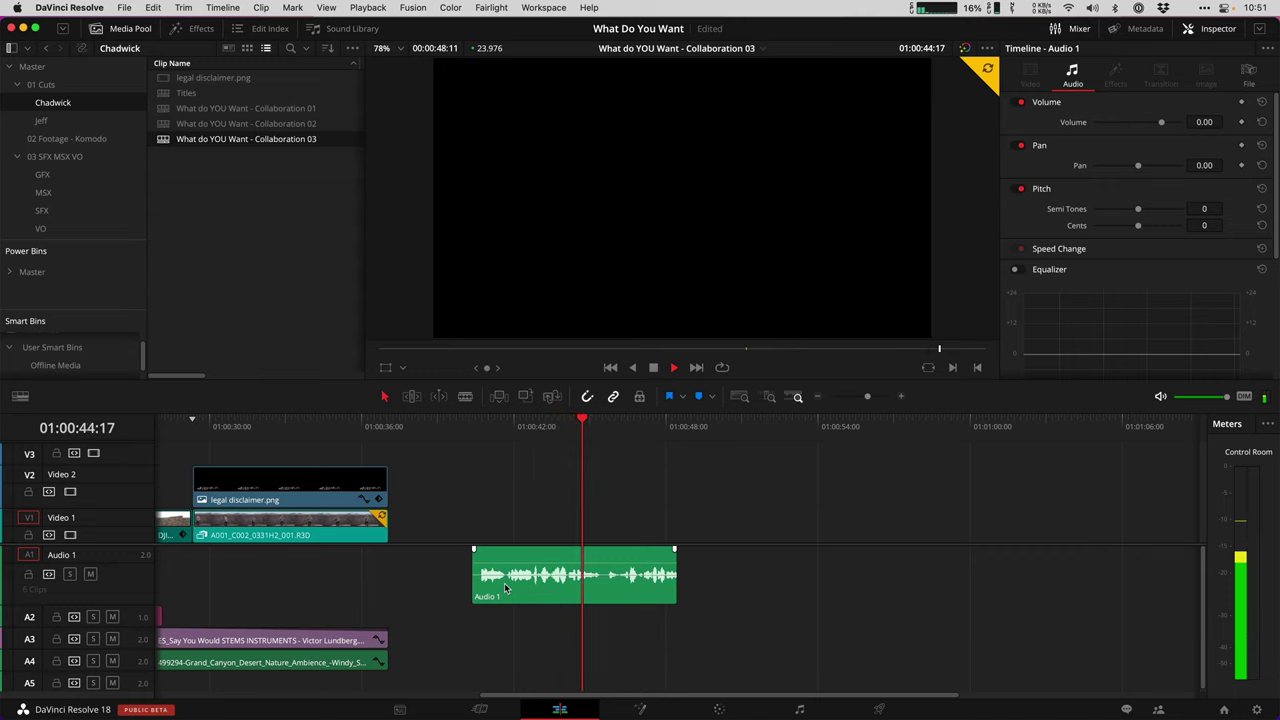
{"action": "key", "text": "super+space"}
{"action": "key", "text": "super+b"}
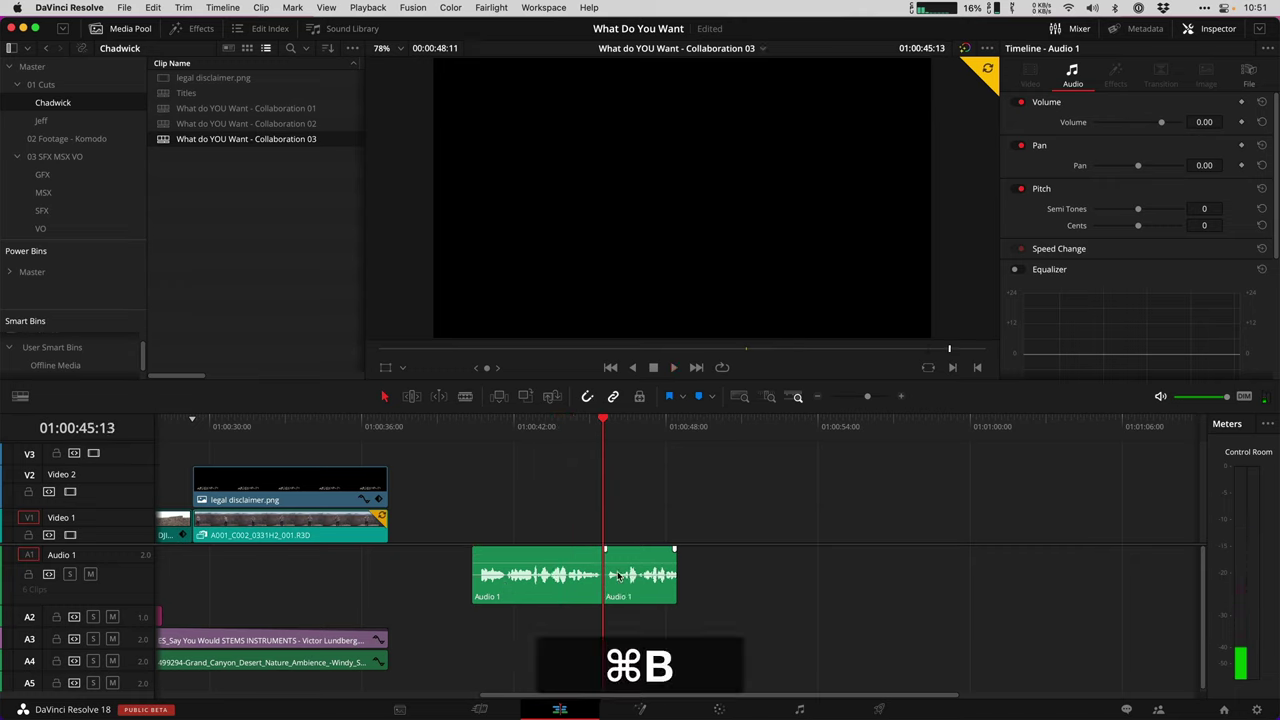
{"action": "left_click", "coordinate": [634, 592]}
{"action": "key", "text": "BackSpace"}
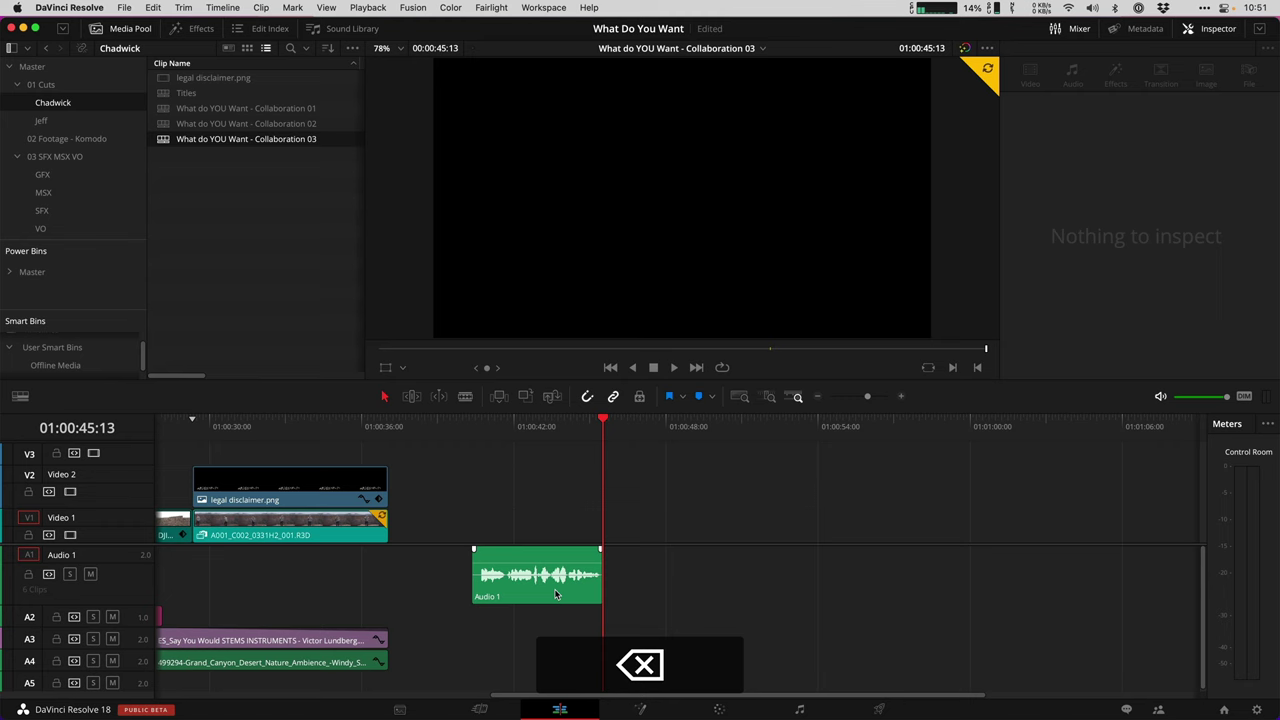
Slide the trimmed take under the legal disclaimer near the end.
{"action": "left_click_drag", "start_coordinate": [556, 594], "coordinate": [306, 594]}
{"action": "key", "text": "shift+z"}
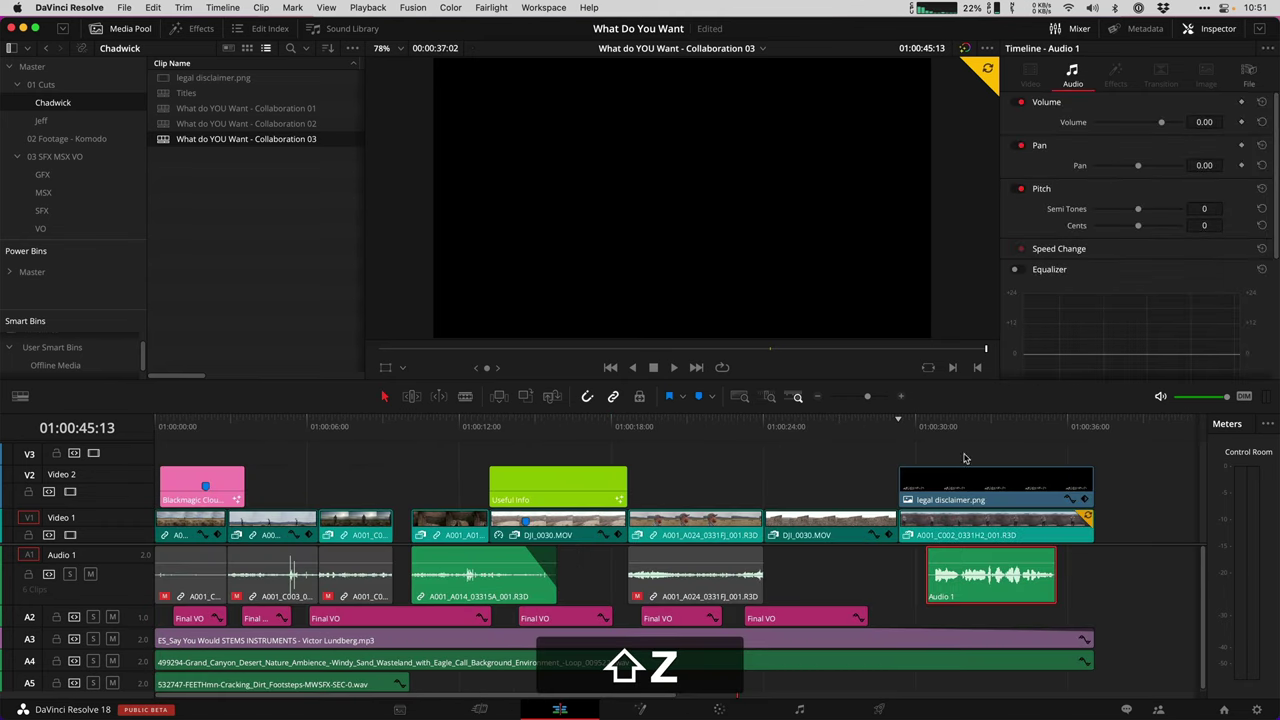
{"action": "left_click", "coordinate": [953, 426]}
Deselect the voiceover clip and save the project with Cmd+S.
{"action": "left_click", "coordinate": [998, 459]}
{"action": "key", "text": "super+s"}
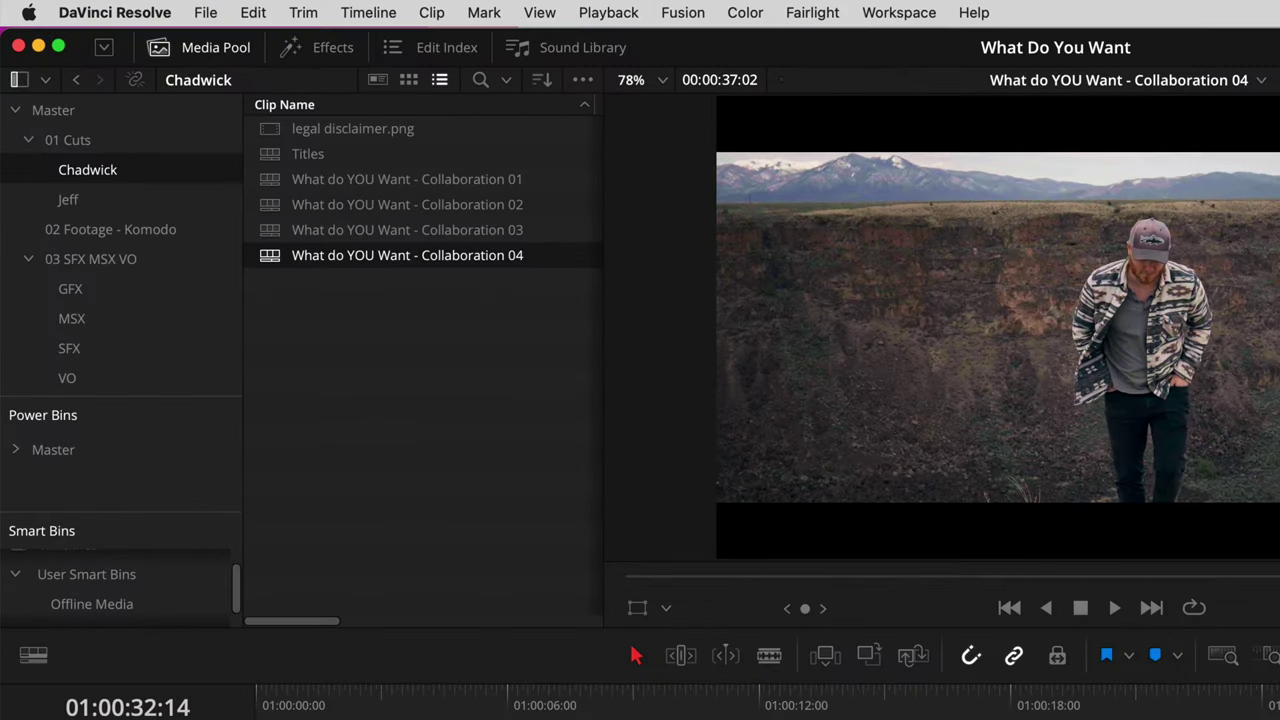
Compare Collaboration 03 with the current Collaboration 04 timeline and list the differences.
{"action": "left_click", "coordinate": [338, 232], "text": "super"}
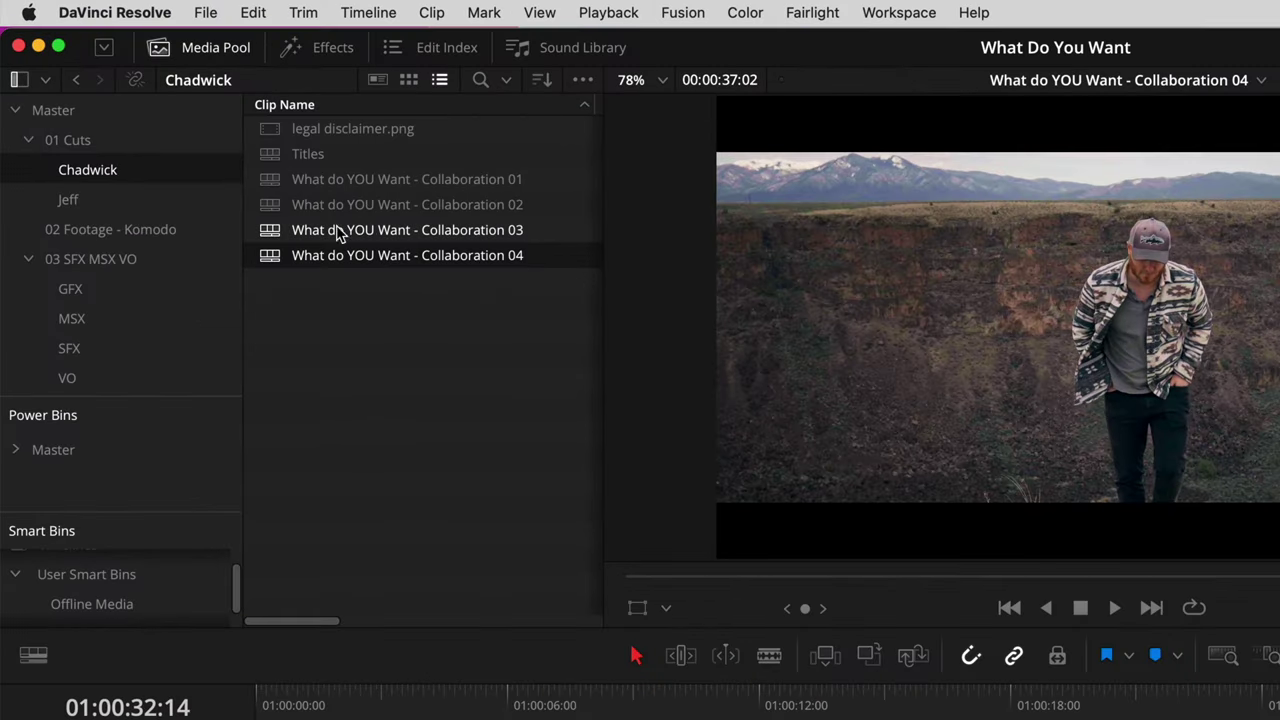
{"action": "right_click", "coordinate": [443, 232]}
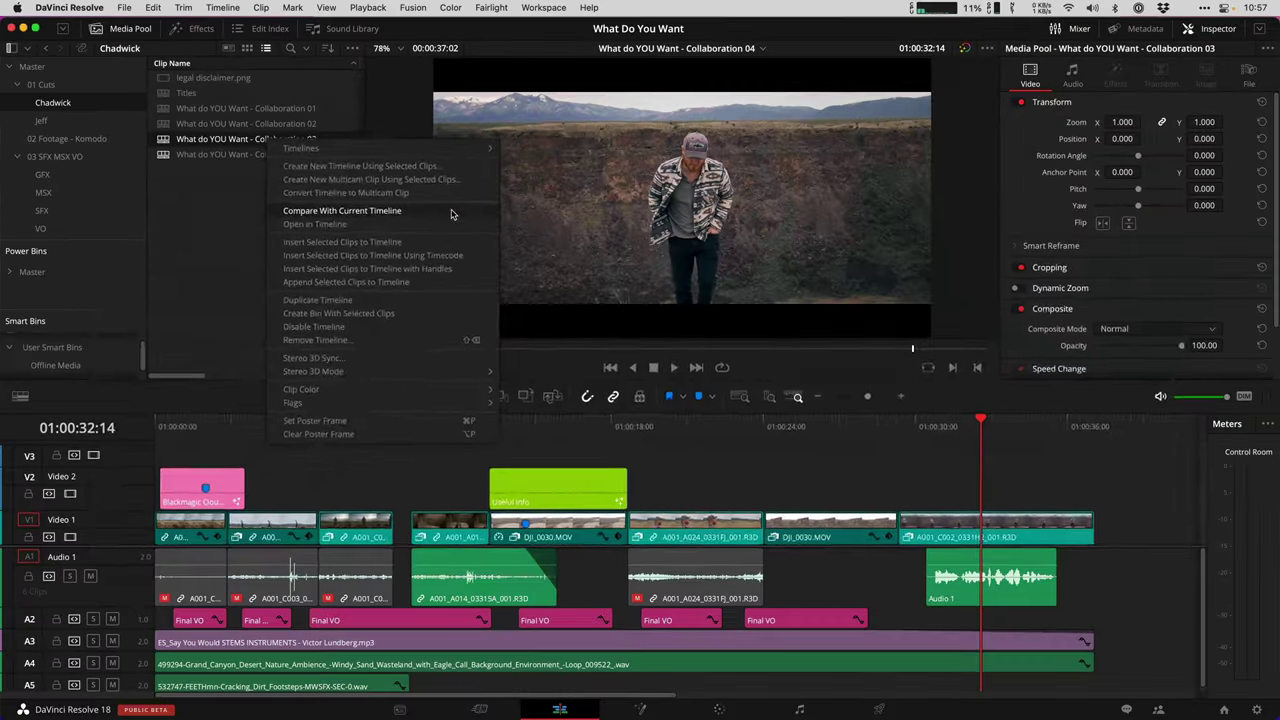
{"action": "left_click", "coordinate": [735, 349]}
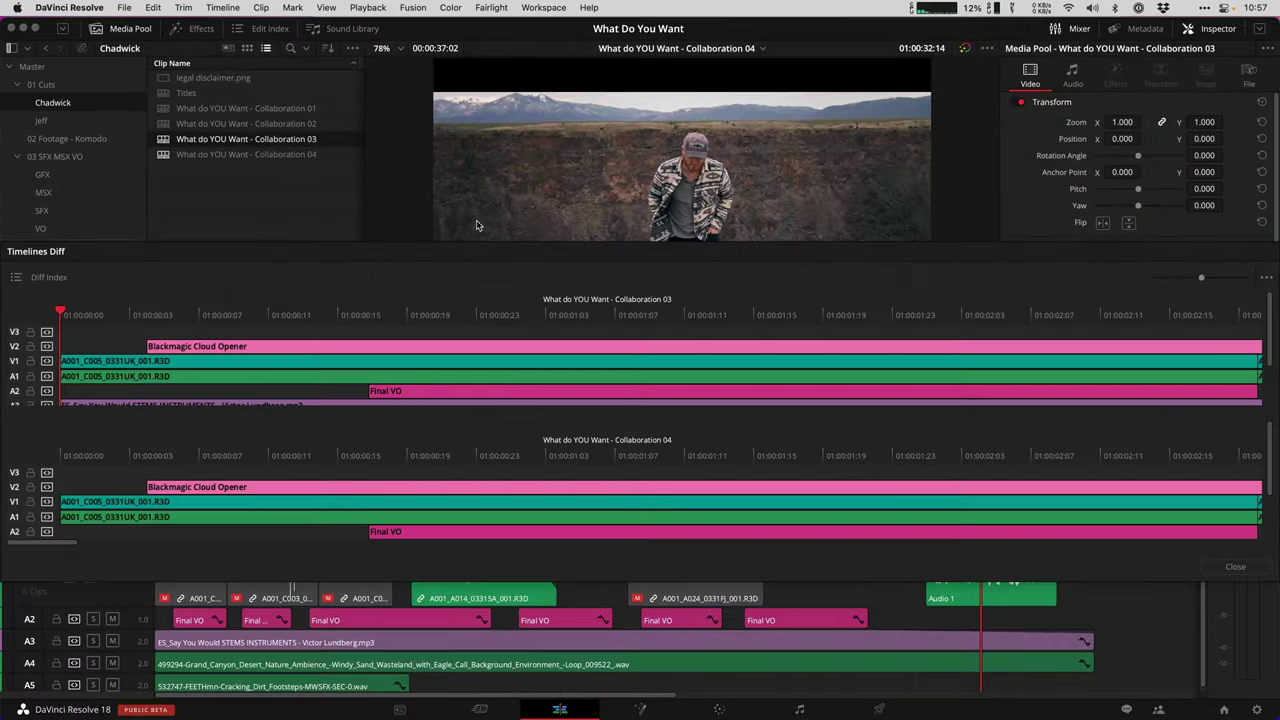
{"action": "left_click_drag", "start_coordinate": [1202, 281], "coordinate": [1178, 288]}
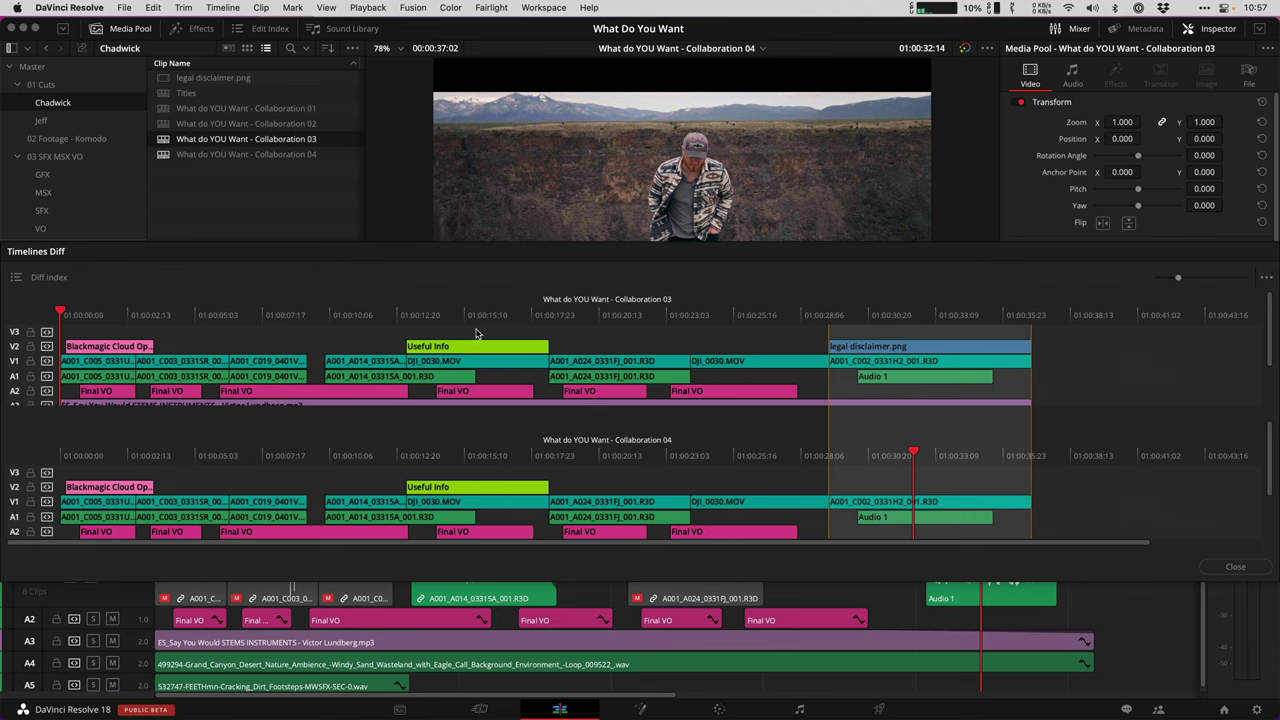
{"action": "left_click", "coordinate": [16, 280]}
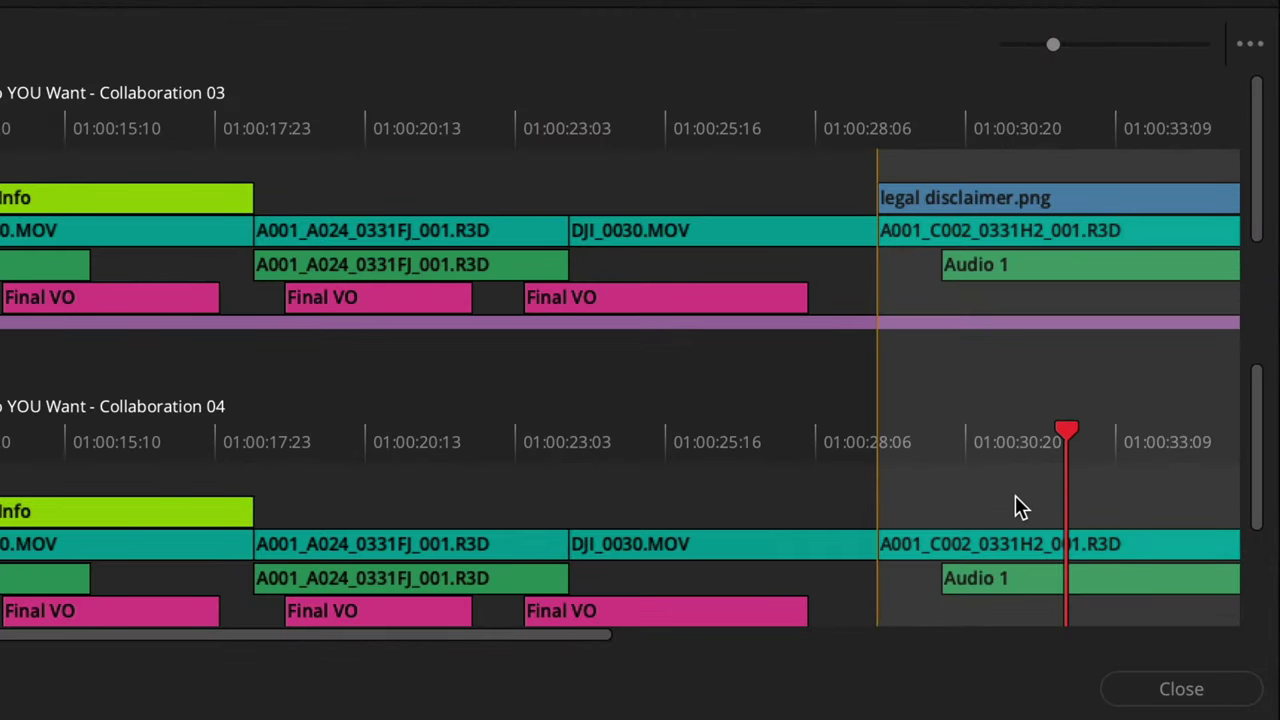
Accept the legal disclaimer.png difference into Collaboration 04 and close the comparison.
{"action": "right_click", "coordinate": [964, 487]}
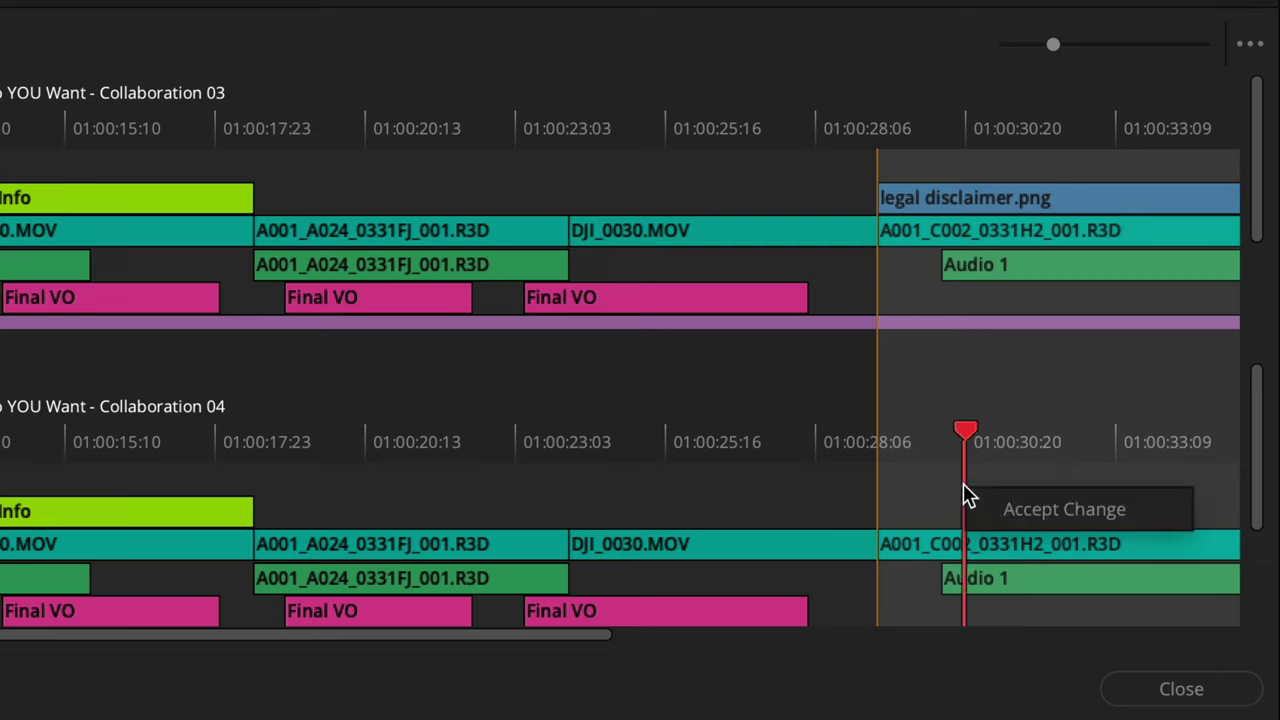
{"action": "left_click", "coordinate": [1038, 507]}
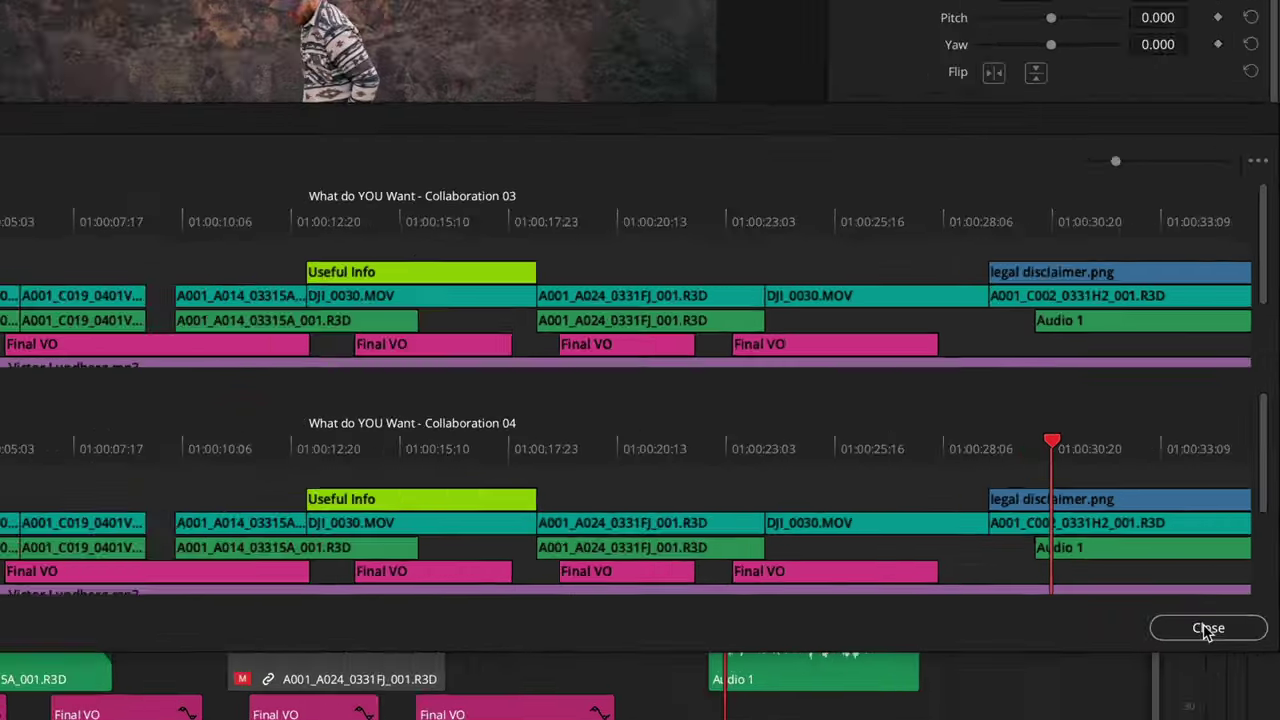
{"action": "left_click", "coordinate": [1181, 689]}
{"action": "left_click", "coordinate": [990, 428]}
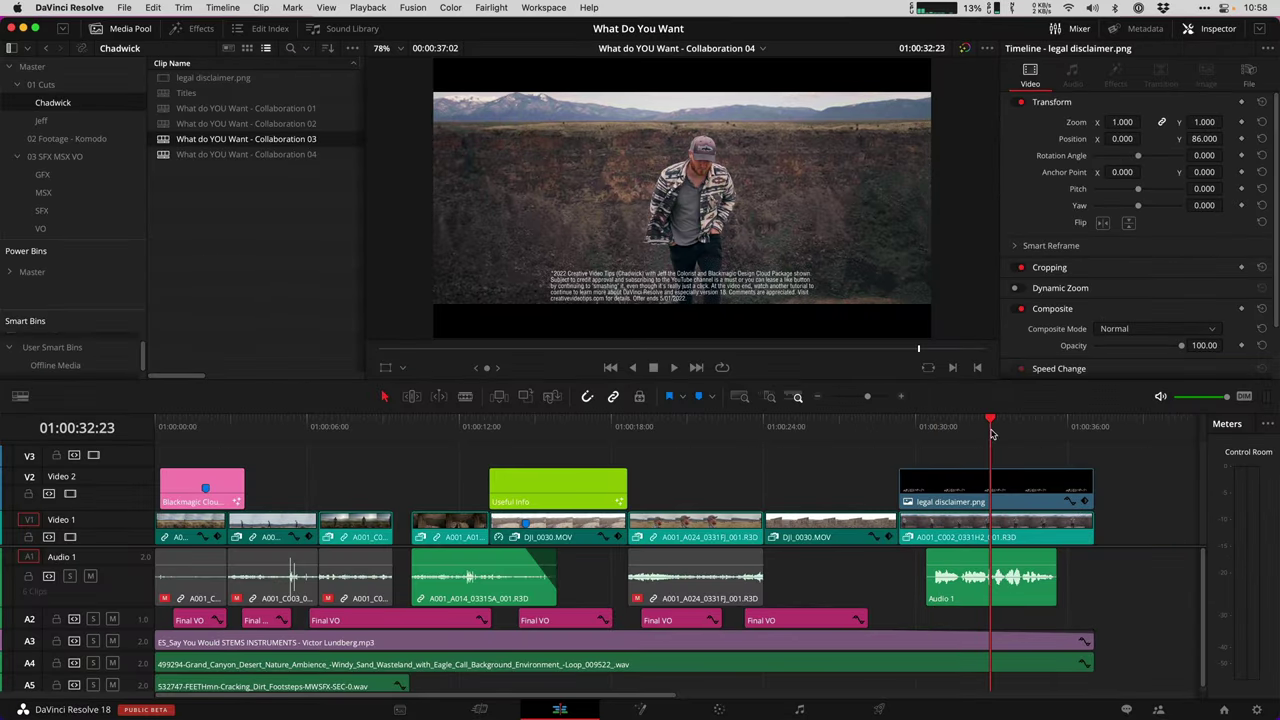